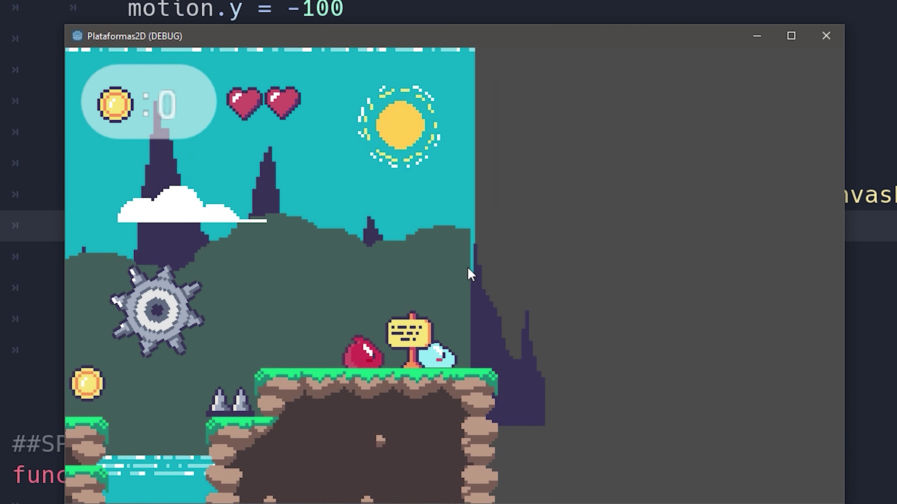
Jump and walk the player right past the sign until a heart is lost
{"action": "key", "text": "Up"}
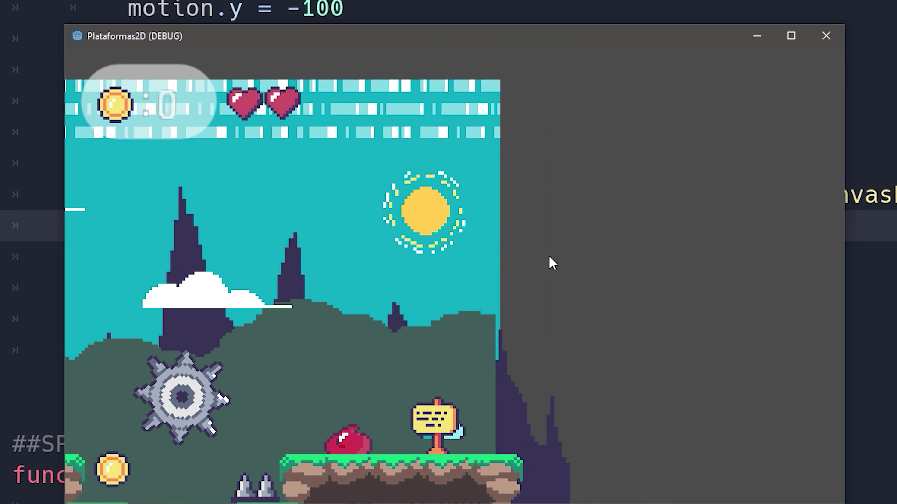
{"action": "key", "text": "Right"}
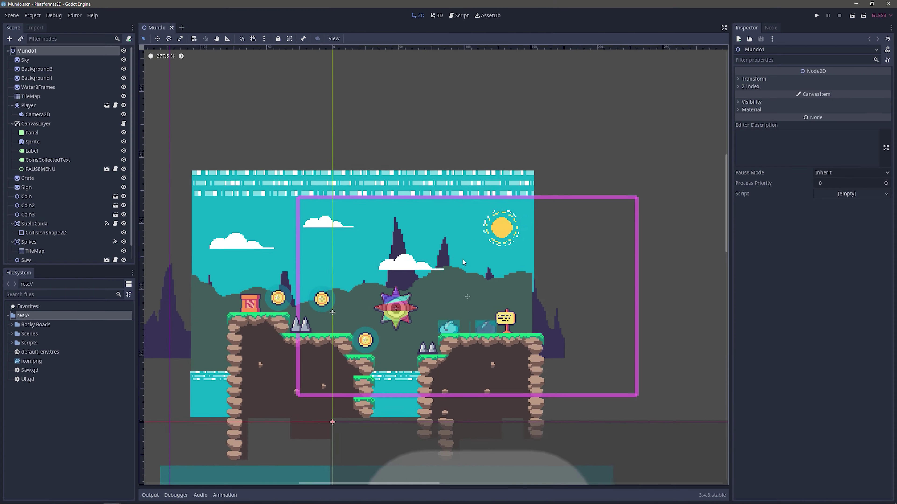
{"action": "scroll", "coordinate": [481, 273], "scroll_direction": "up", "scroll_amount": 2}
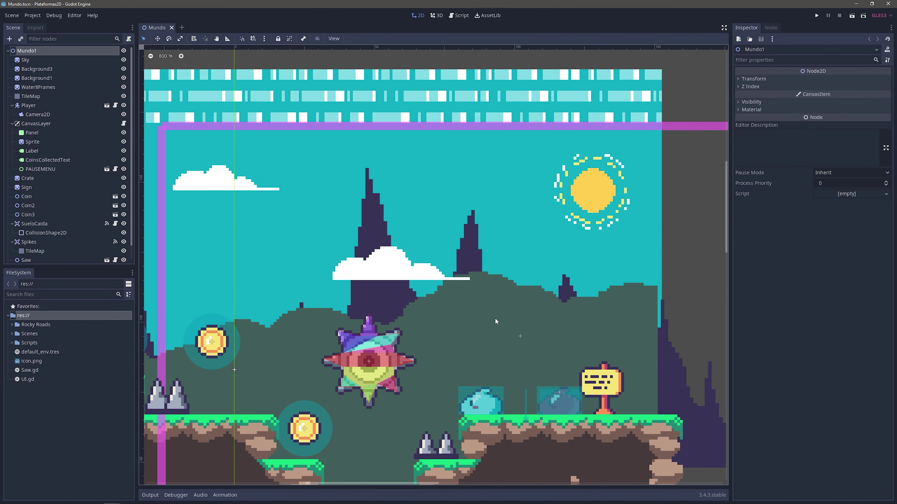
{"action": "mouse_move", "coordinate": [495, 318]}
{"action": "middle_mouse_down"}
{"action": "mouse_move", "coordinate": [528, 311]}
{"action": "mouse_move", "coordinate": [495, 326]}
{"action": "mouse_move", "coordinate": [445, 310]}
{"action": "mouse_move", "coordinate": [513, 272]}
{"action": "mouse_move", "coordinate": [517, 306]}
{"action": "middle_mouse_up"}
{"action": "scroll", "coordinate": [528, 310], "scroll_direction": "down", "scroll_amount": 2}
{"action": "scroll", "coordinate": [536, 299], "scroll_direction": "up", "scroll_amount": 2}
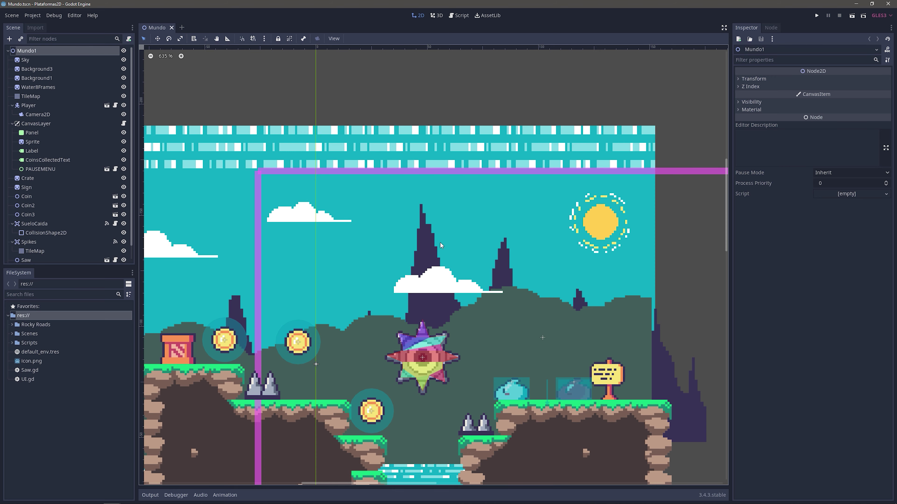
{"action": "scroll", "coordinate": [518, 401], "scroll_direction": "up", "scroll_amount": 3}
{"action": "scroll", "coordinate": [513, 387], "scroll_direction": "up", "scroll_amount": 5}
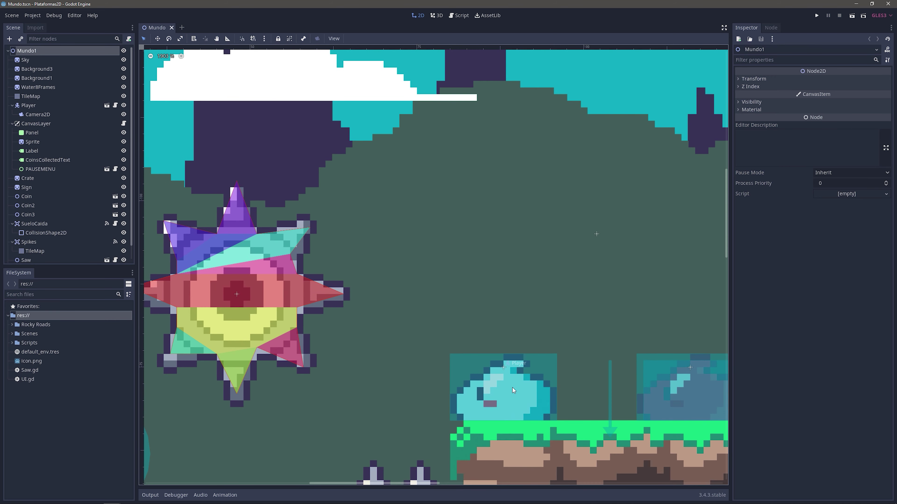
{"action": "scroll", "coordinate": [513, 387], "scroll_direction": "up", "scroll_amount": 6}
{"action": "scroll", "coordinate": [515, 396], "scroll_direction": "down", "scroll_amount": 6}
{"action": "scroll", "coordinate": [515, 377], "scroll_direction": "down", "scroll_amount": 6}
{"action": "scroll", "coordinate": [499, 344], "scroll_direction": "down", "scroll_amount": 2}
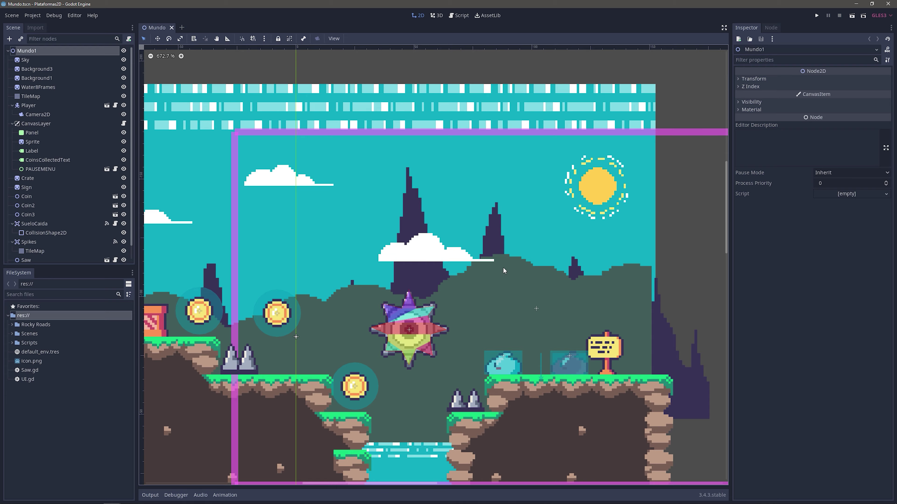
{"action": "mouse_move", "coordinate": [503, 267]}
{"action": "middle_mouse_down"}
{"action": "mouse_move", "coordinate": [457, 226]}
{"action": "mouse_move", "coordinate": [491, 246]}
{"action": "middle_mouse_up"}
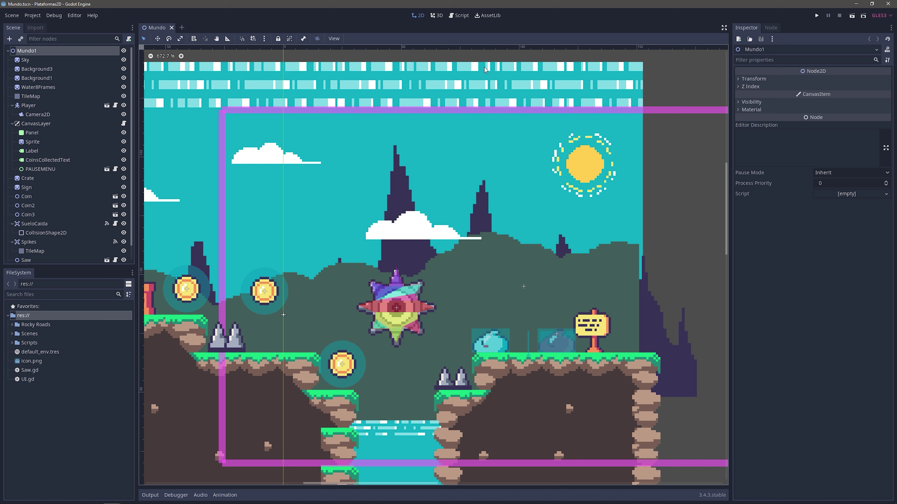
Run the game, walk the player right into the hazards repeatedly, then stop it
{"action": "left_click", "coordinate": [816, 16]}
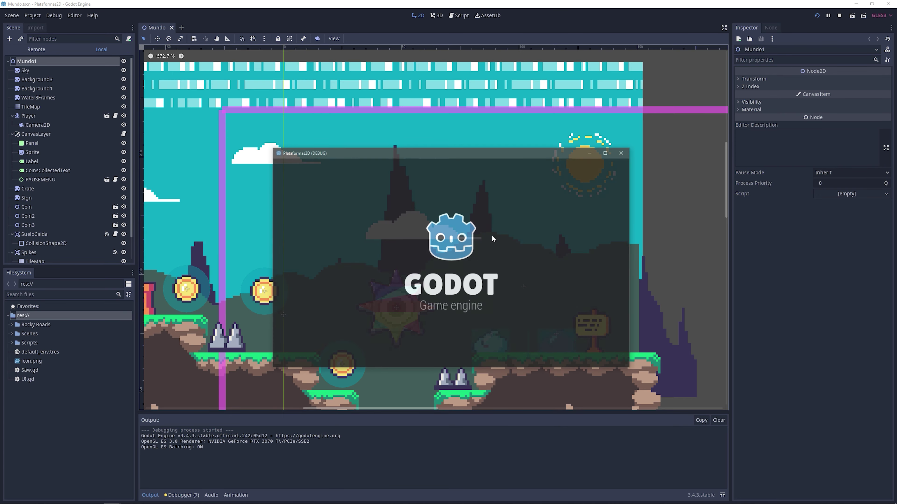
{"action": "key", "text": "Right"}
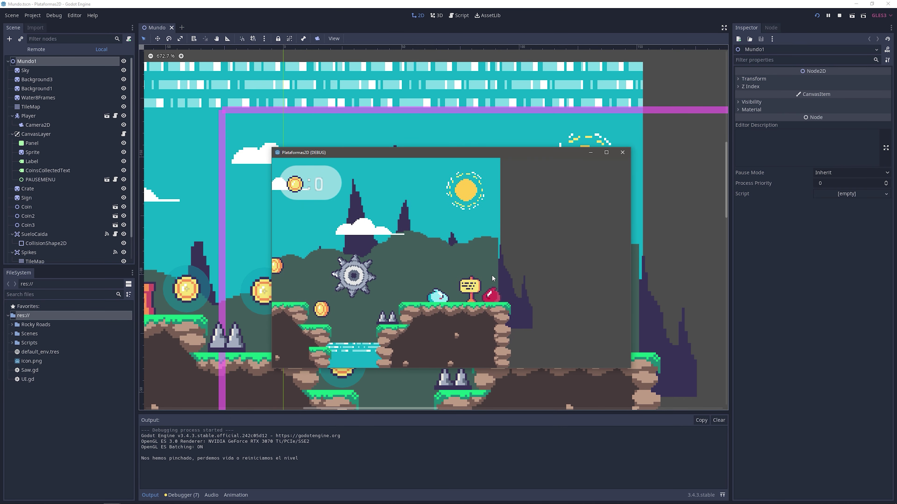
{"action": "key", "text": "Right"}
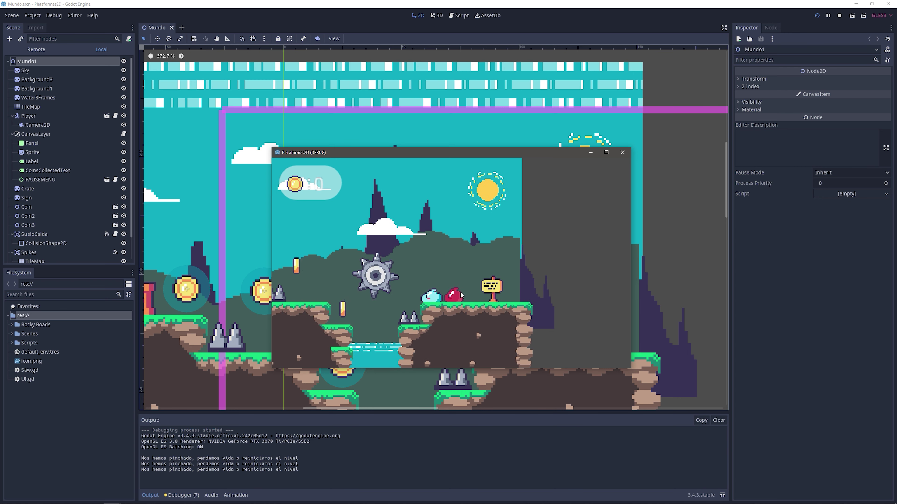
{"action": "key", "text": "Right"}
{"action": "left_click", "coordinate": [620, 155]}
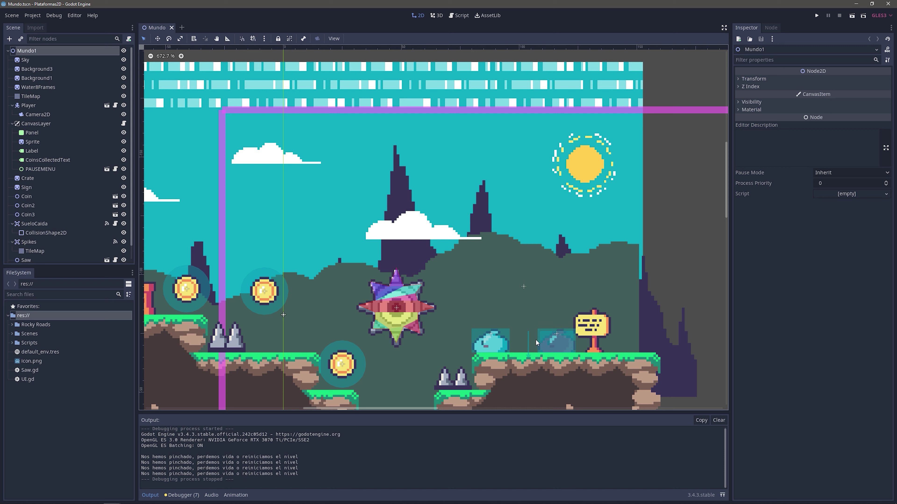
Zoom around the Mundo viewport, then switch to the Script workspace
{"action": "scroll", "coordinate": [534, 340], "scroll_direction": "up", "scroll_amount": 5}
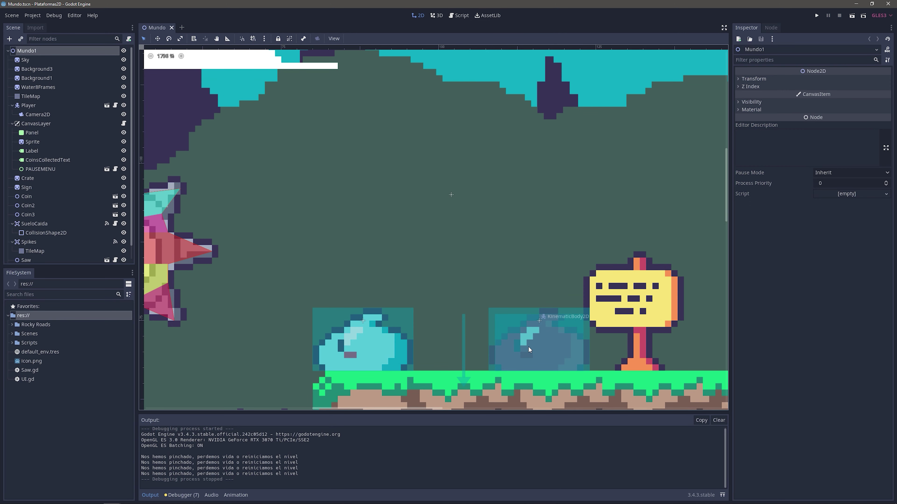
{"action": "scroll", "coordinate": [533, 341], "scroll_direction": "down", "scroll_amount": 2}
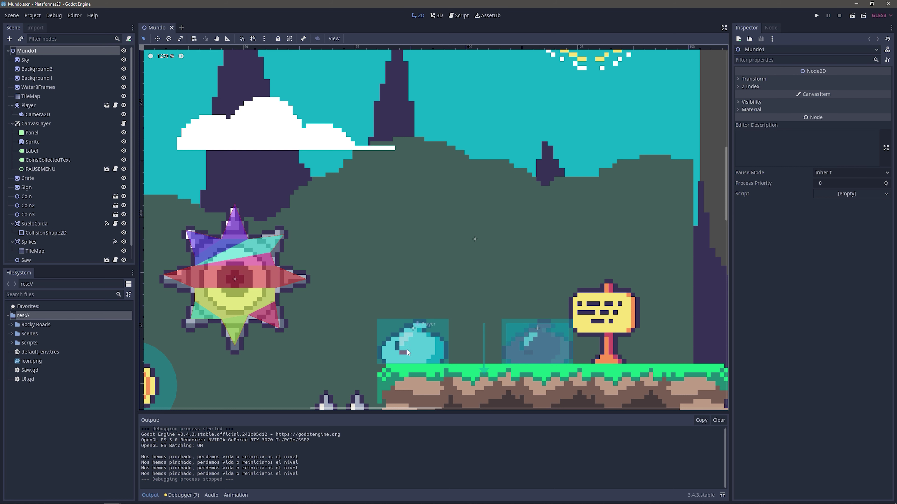
{"action": "scroll", "coordinate": [410, 348], "scroll_direction": "down", "scroll_amount": 1}
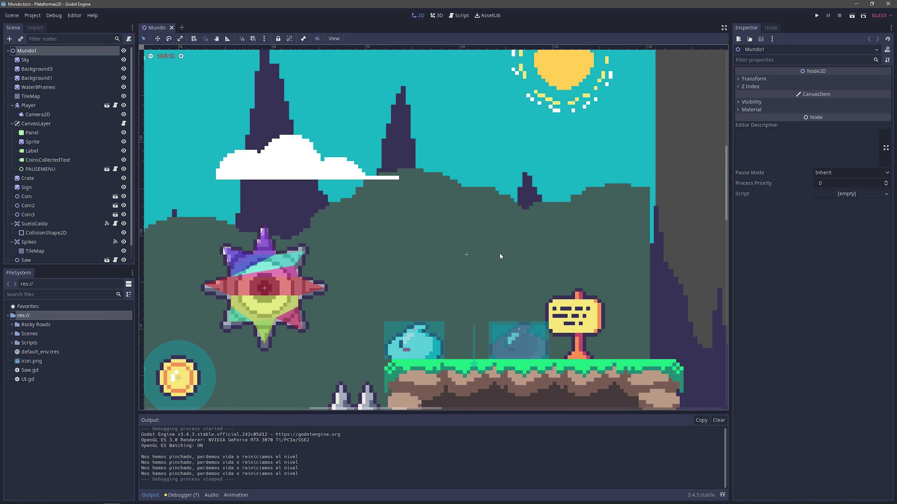
{"action": "left_click", "coordinate": [458, 16]}
Browse the script list past PAUSEMENU.gd and Saw.gd to open Enemy.gd
{"action": "left_click", "coordinate": [186, 89]}
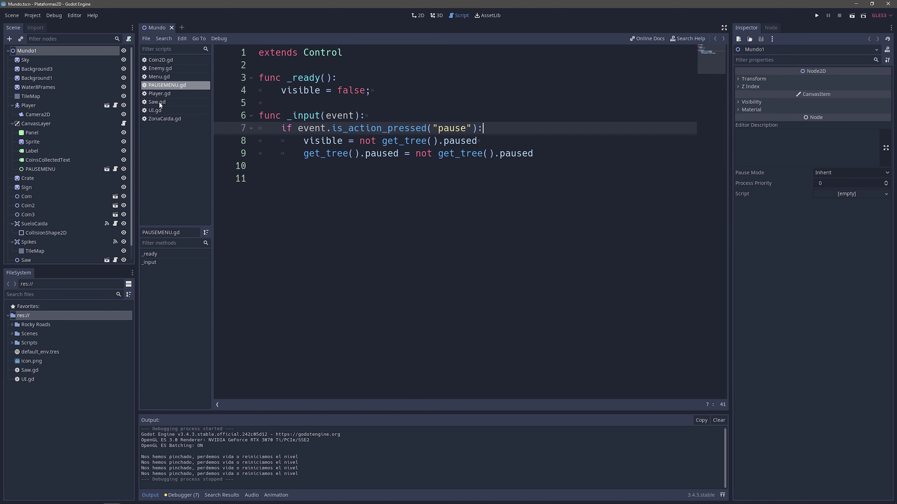
{"action": "left_click", "coordinate": [159, 102]}
{"action": "left_click", "coordinate": [160, 69]}
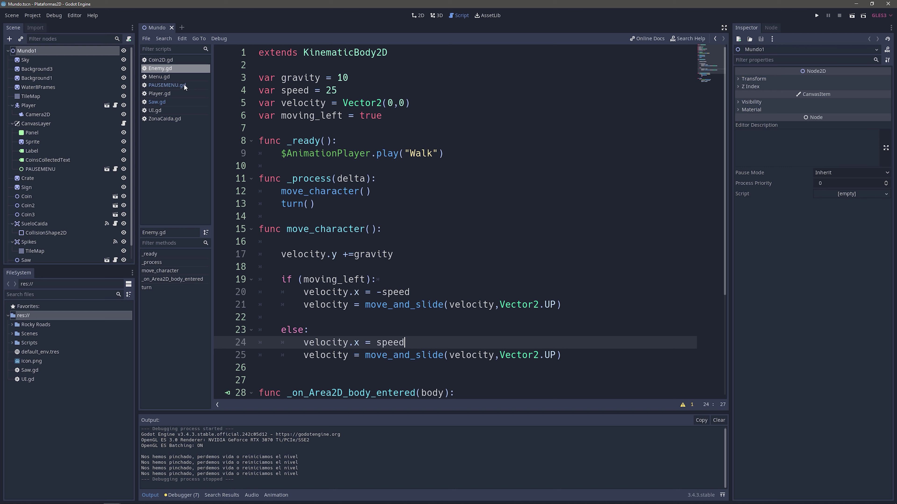
Change line 30 of Enemy.gd to call body._loseLife(position.x)
{"action": "scroll", "coordinate": [378, 164], "scroll_direction": "down", "scroll_amount": 4}
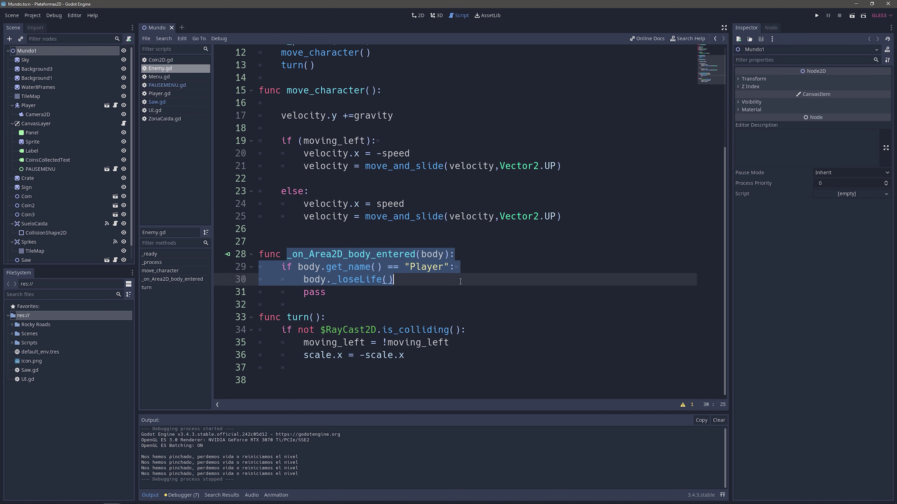
{"action": "left_click_drag", "start_coordinate": [286, 254], "coordinate": [414, 292]}
{"action": "left_click_drag", "start_coordinate": [303, 279], "coordinate": [393, 279]}
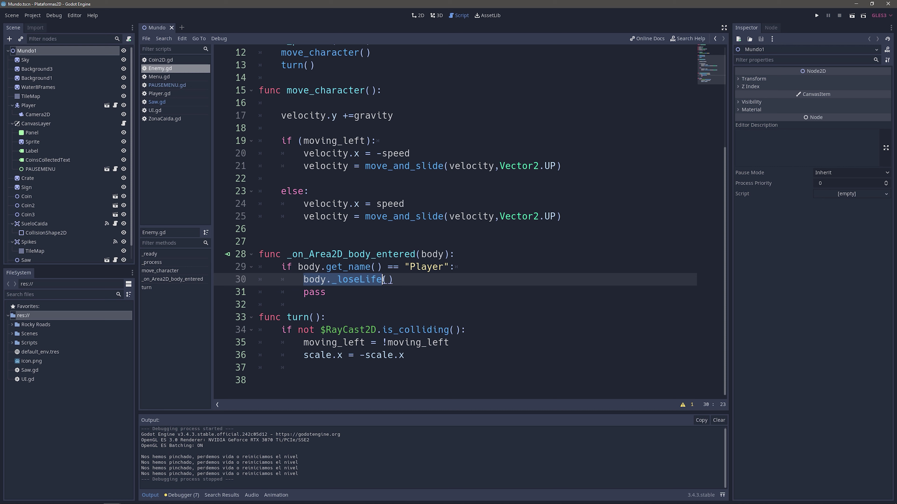
{"action": "left_click", "coordinate": [369, 280]}
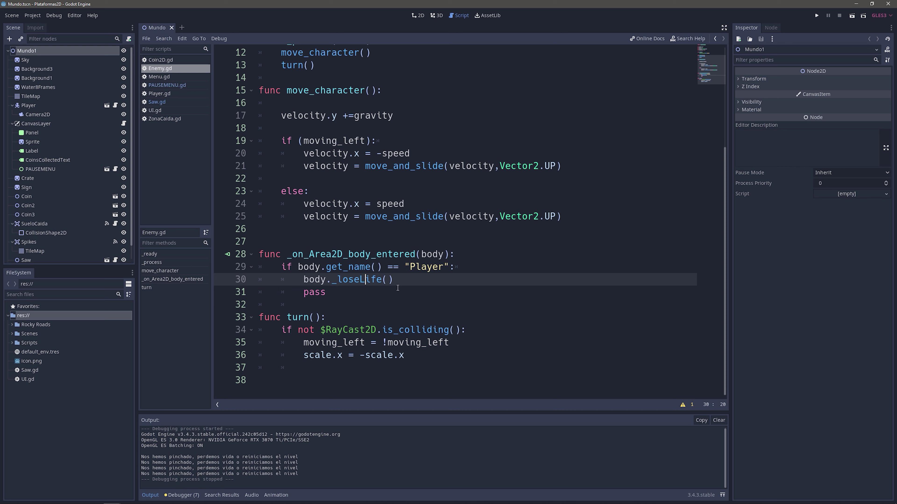
{"action": "left_click", "coordinate": [388, 280]}
{"action": "key", "text": "BackSpace"}
{"action": "key", "text": "BackSpace"}
{"action": "type", "text": "positio"}
{"action": "key", "text": "ctrl+z"}
{"action": "type", "text": "posi"}
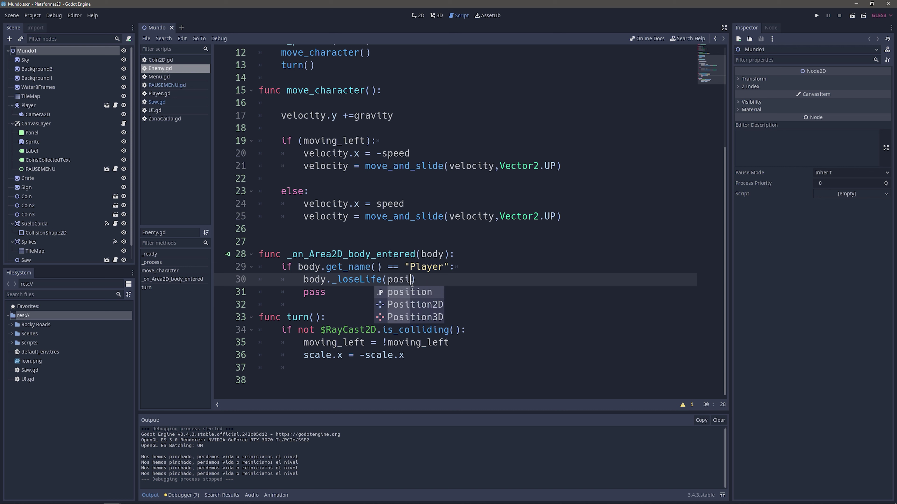
{"action": "type", "text": "tion.x"}
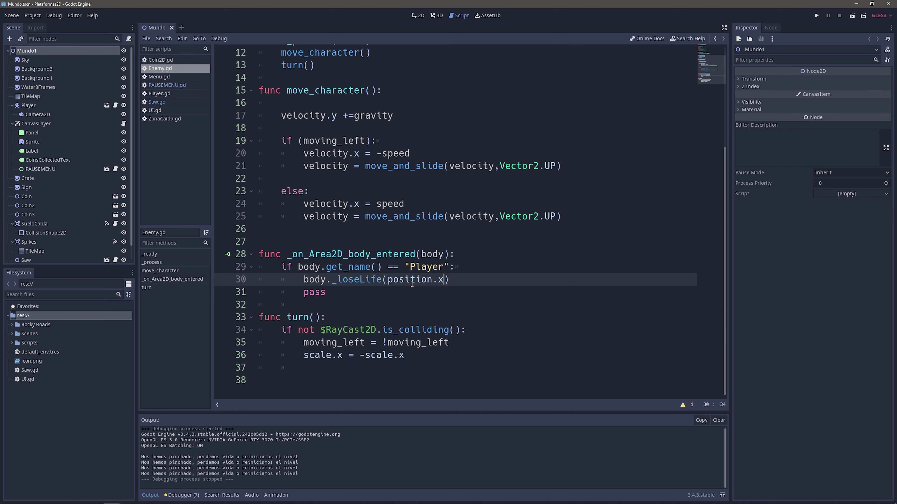
{"action": "left_click", "coordinate": [492, 281]}
{"action": "type", "text": "s"}
{"action": "key", "text": "BackSpace"}
Go from the 2D view back to the scripts and open Player.gd
{"action": "left_click", "coordinate": [420, 17]}
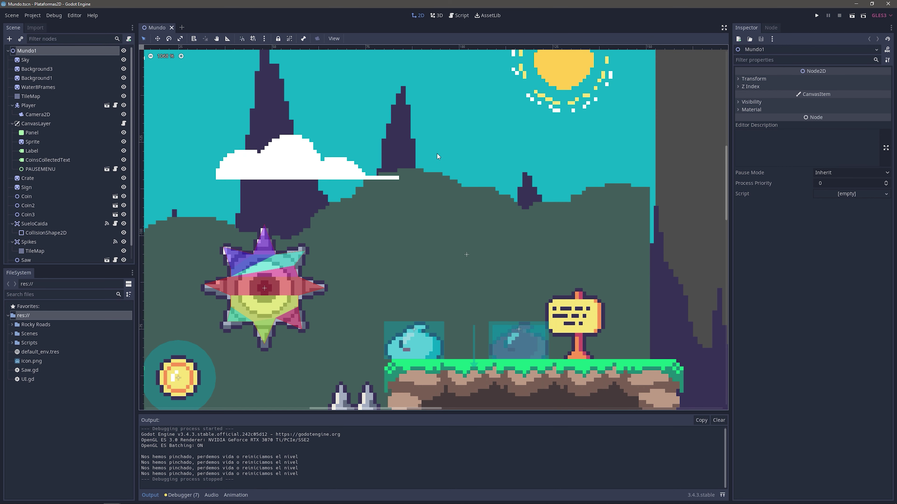
{"action": "scroll", "coordinate": [511, 299], "scroll_direction": "down", "scroll_amount": 2}
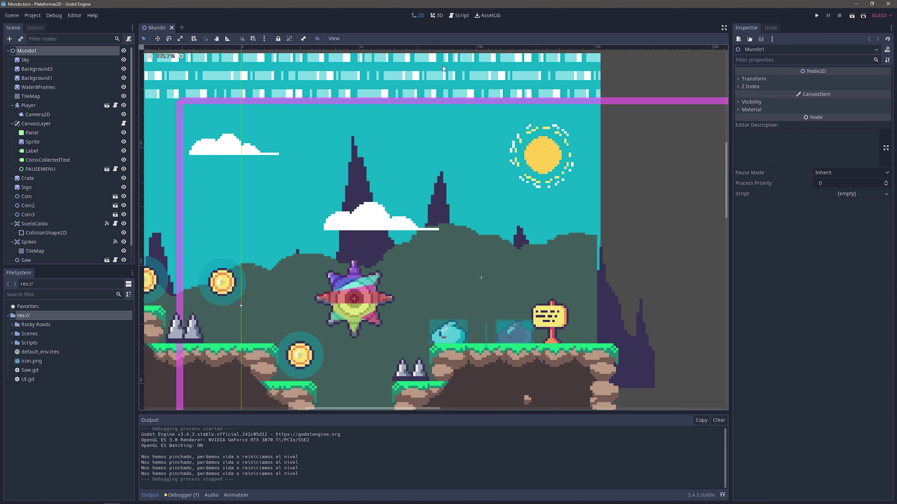
{"action": "left_click", "coordinate": [458, 18]}
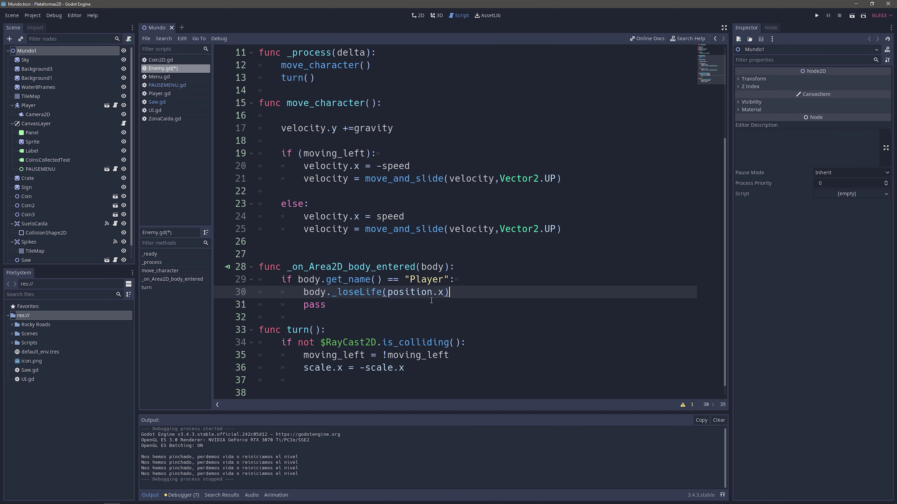
{"action": "scroll", "coordinate": [334, 281], "scroll_direction": "down", "scroll_amount": 1}
{"action": "scroll", "coordinate": [369, 288], "scroll_direction": "up", "scroll_amount": 1}
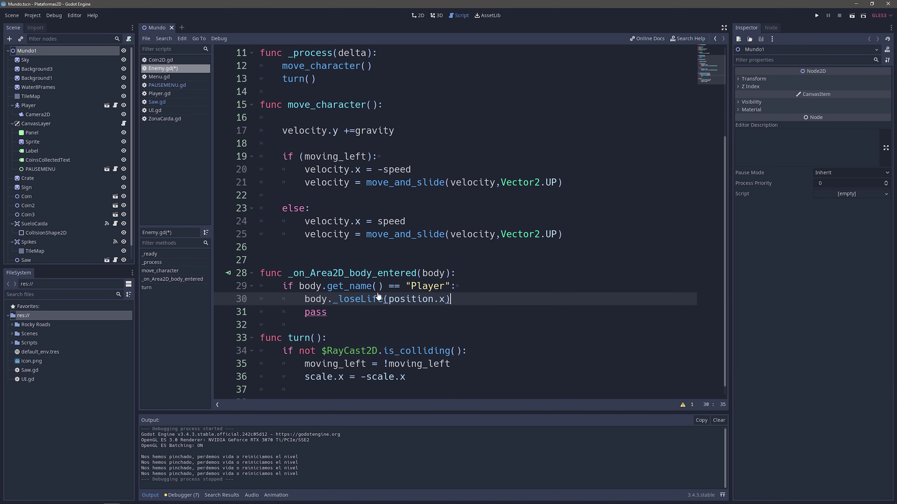
{"action": "scroll", "coordinate": [356, 296], "scroll_direction": "up", "scroll_amount": 1, "text": "ctrl"}
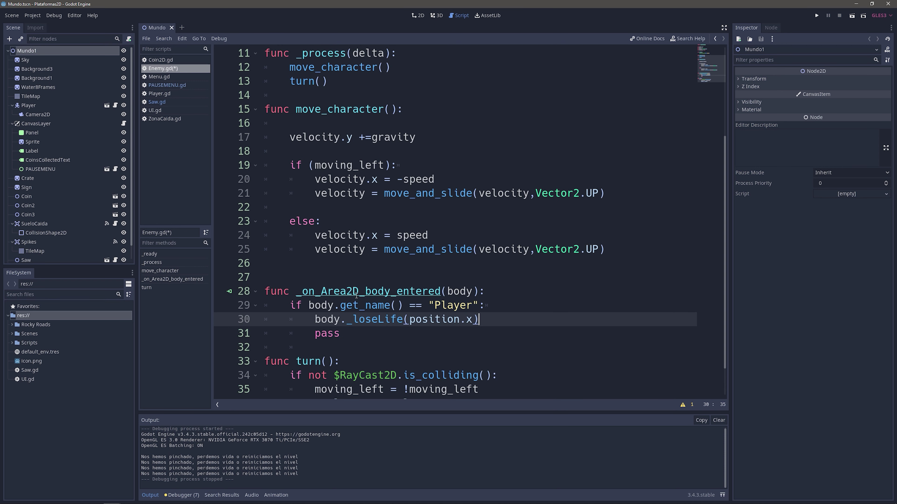
{"action": "scroll", "coordinate": [246, 371], "scroll_direction": "up", "scroll_amount": 1, "text": "ctrl"}
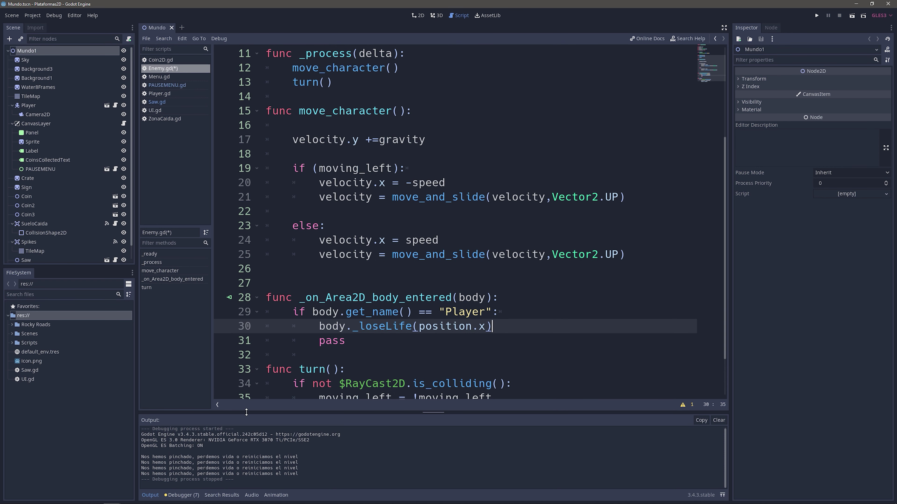
{"action": "scroll", "coordinate": [457, 299], "scroll_direction": "down", "scroll_amount": 2}
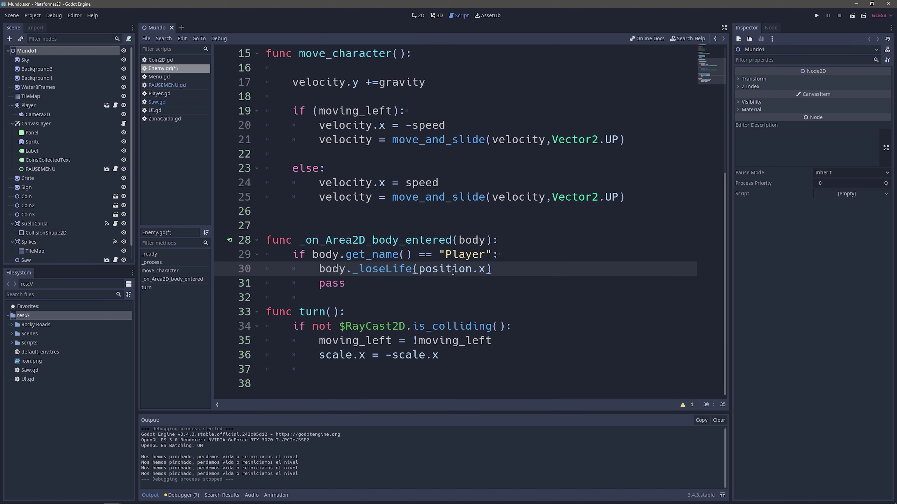
{"action": "left_click", "coordinate": [166, 94]}
Widen the code editing area by narrowing the script list
{"action": "scroll", "coordinate": [325, 208], "scroll_direction": "down", "scroll_amount": 2}
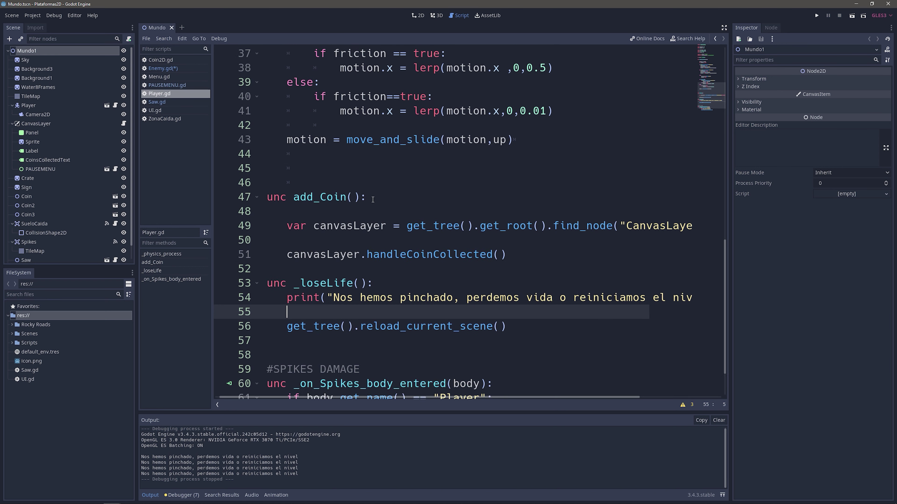
{"action": "scroll", "coordinate": [324, 209], "scroll_direction": "down", "scroll_amount": 2}
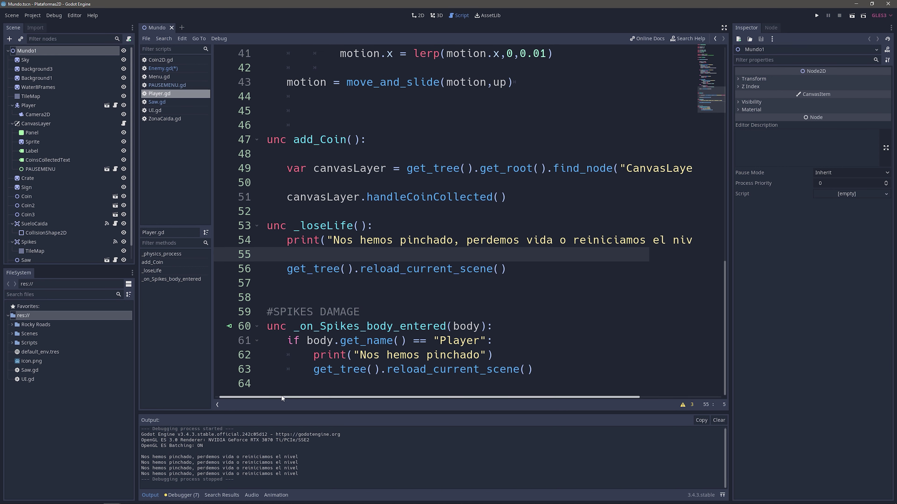
{"action": "scroll", "coordinate": [274, 396], "scroll_direction": "left", "scroll_amount": 1}
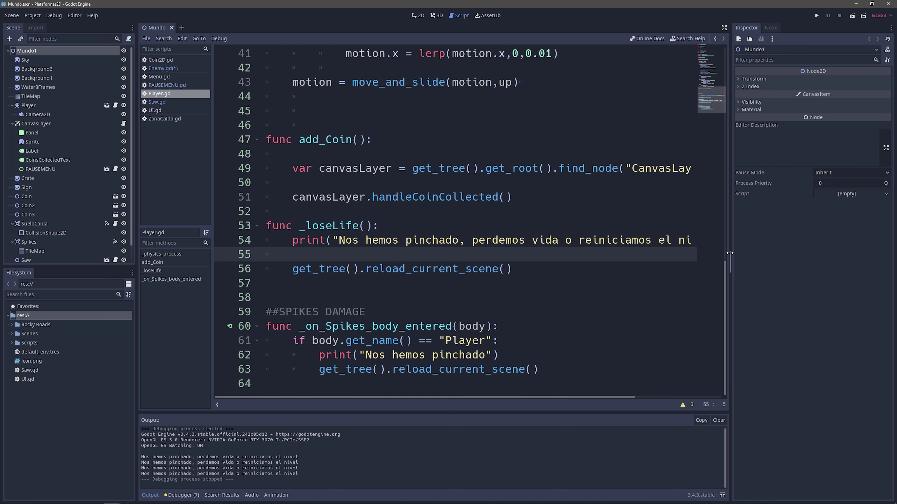
{"action": "left_click_drag", "start_coordinate": [729, 252], "coordinate": [781, 252]}
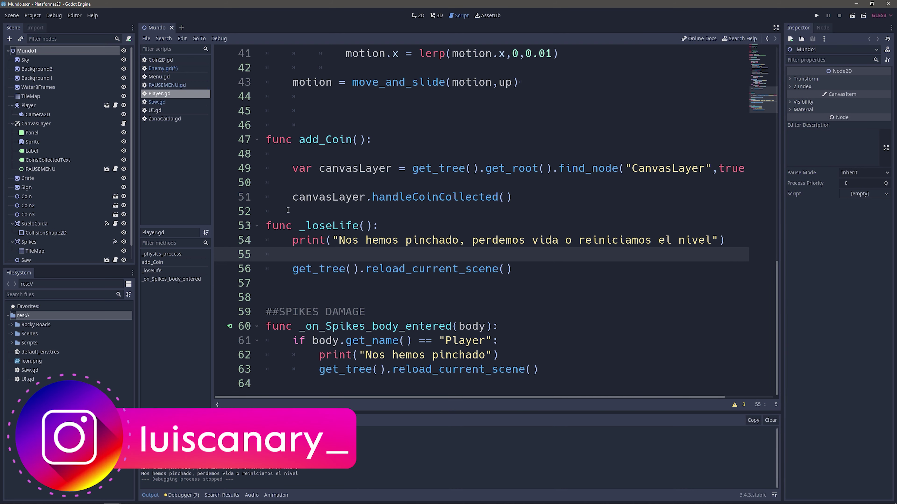
{"action": "left_click_drag", "start_coordinate": [210, 203], "coordinate": [191, 200]}
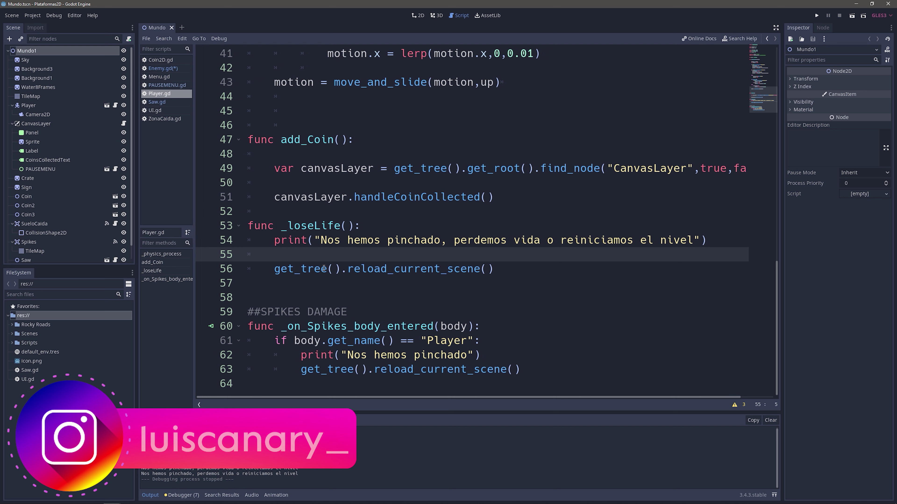
Type enemyposx as the parameter inside _loseLife's parentheses on line 53
{"action": "double_click", "coordinate": [308, 226]}
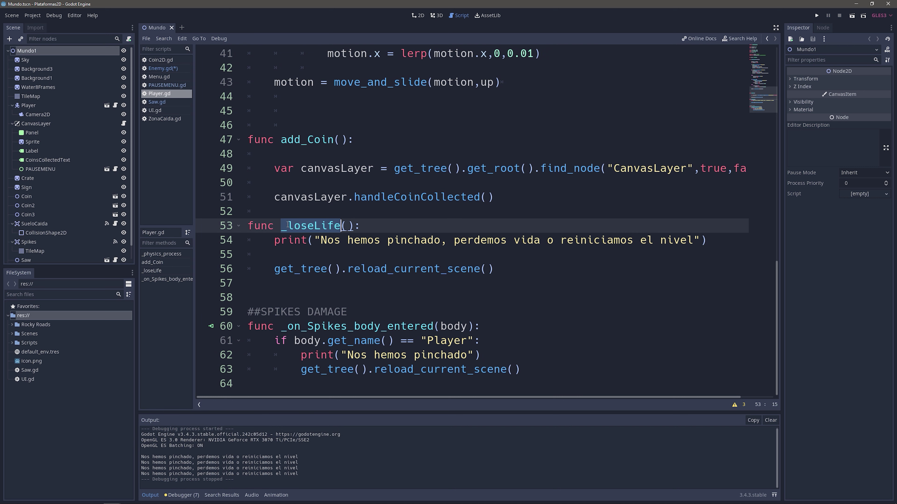
{"action": "left_click", "coordinate": [349, 227]}
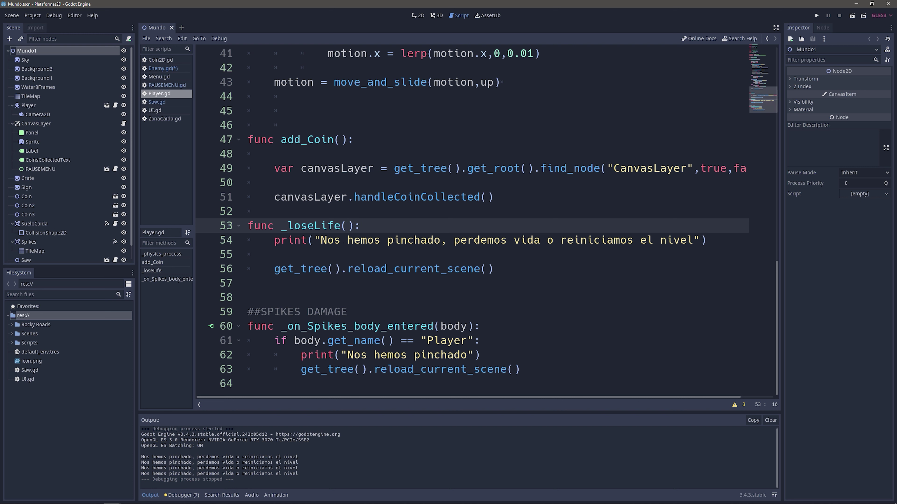
{"action": "type", "text": "yar"}
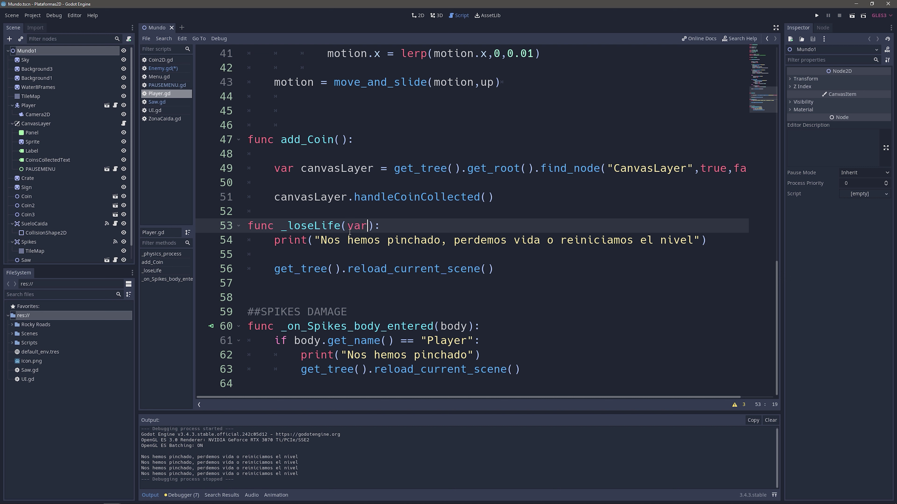
{"action": "type", "text": " enemyp"}
{"action": "type", "text": "osx"}
{"action": "double_click", "coordinate": [387, 226]}
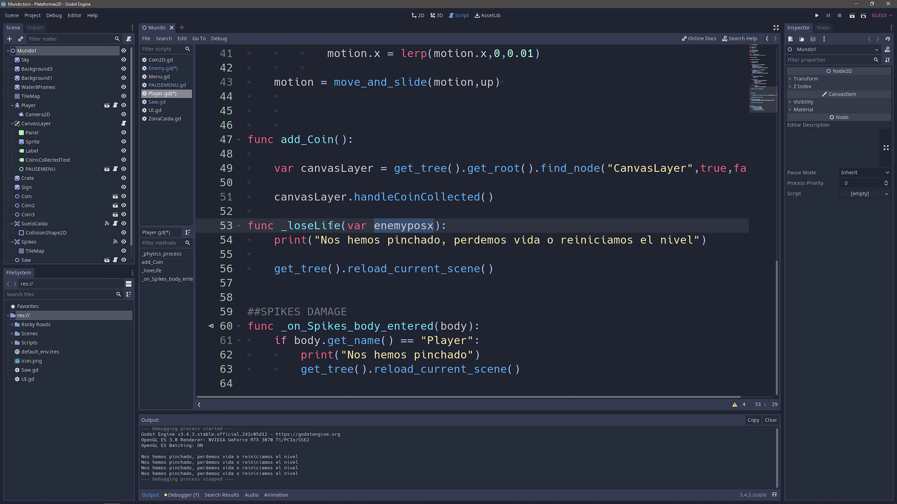
{"action": "double_click", "coordinate": [422, 228]}
Add 'var lifes = 3' below the motion variable and save the script
{"action": "scroll", "coordinate": [453, 256], "scroll_direction": "up", "scroll_amount": 5}
{"action": "scroll", "coordinate": [389, 233], "scroll_direction": "up", "scroll_amount": 3}
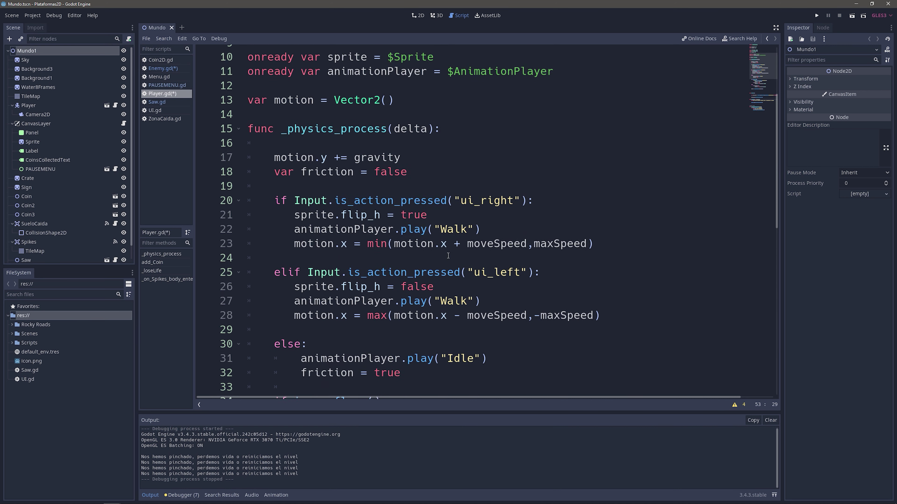
{"action": "scroll", "coordinate": [336, 213], "scroll_direction": "up", "scroll_amount": 5}
{"action": "left_click", "coordinate": [428, 229]}
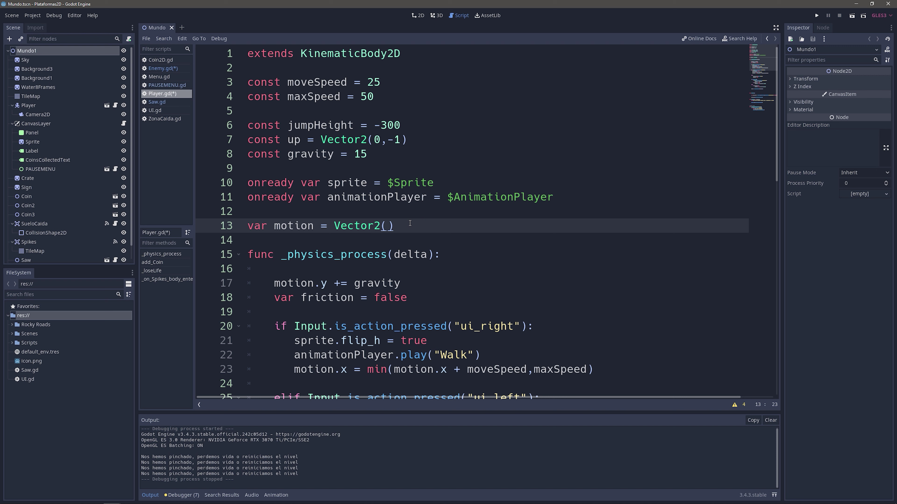
{"action": "key", "text": "Return"}
{"action": "key", "text": "Return"}
{"action": "type", "text": "va"}
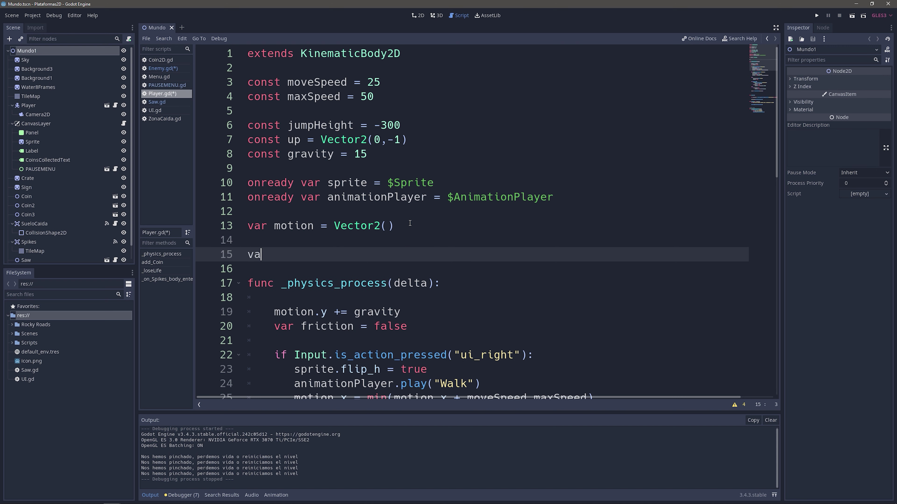
{"action": "type", "text": "r life"}
{"action": "type", "text": "s =3"}
{"action": "key", "text": "Left"}
{"action": "key", "text": "ctrl+s"}
Insert blank lines in _loseLife and write the condition 'if position.x < enemyposx'
{"action": "scroll", "coordinate": [429, 194], "scroll_direction": "down", "scroll_amount": 1}
{"action": "scroll", "coordinate": [427, 201], "scroll_direction": "down", "scroll_amount": 7}
{"action": "scroll", "coordinate": [422, 219], "scroll_direction": "down", "scroll_amount": 4}
{"action": "scroll", "coordinate": [416, 235], "scroll_direction": "down", "scroll_amount": 3}
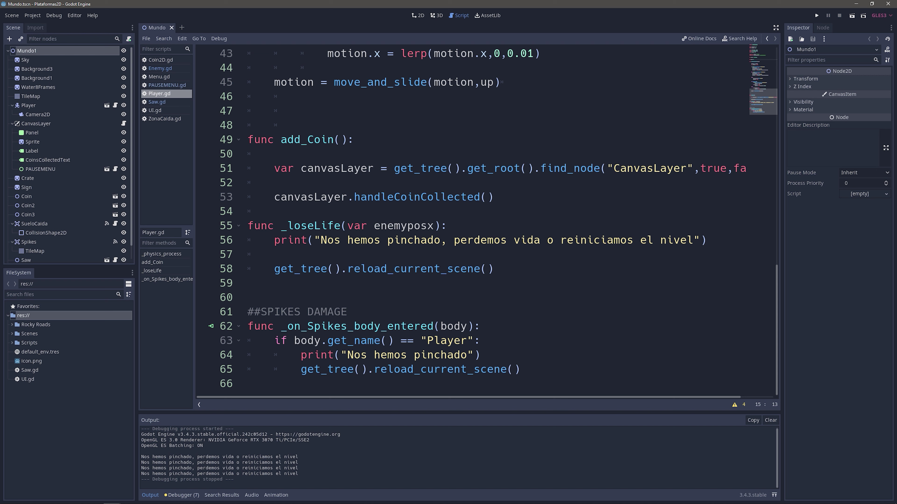
{"action": "left_click", "coordinate": [463, 230]}
{"action": "key", "text": "Return"}
{"action": "key", "text": "Return"}
{"action": "key", "text": "Return"}
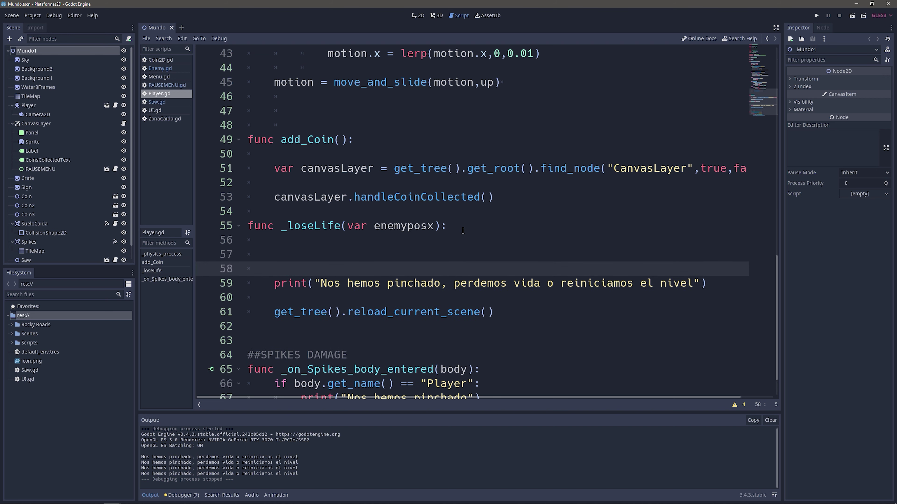
{"action": "key", "text": "Up"}
{"action": "key", "text": "Return"}
{"action": "key", "text": "Up"}
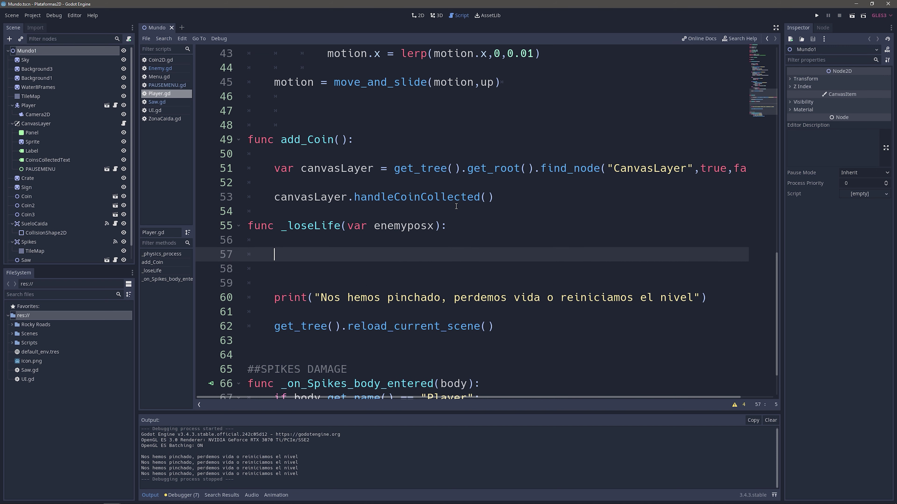
{"action": "type", "text": "if "}
{"action": "type", "text": "posti"}
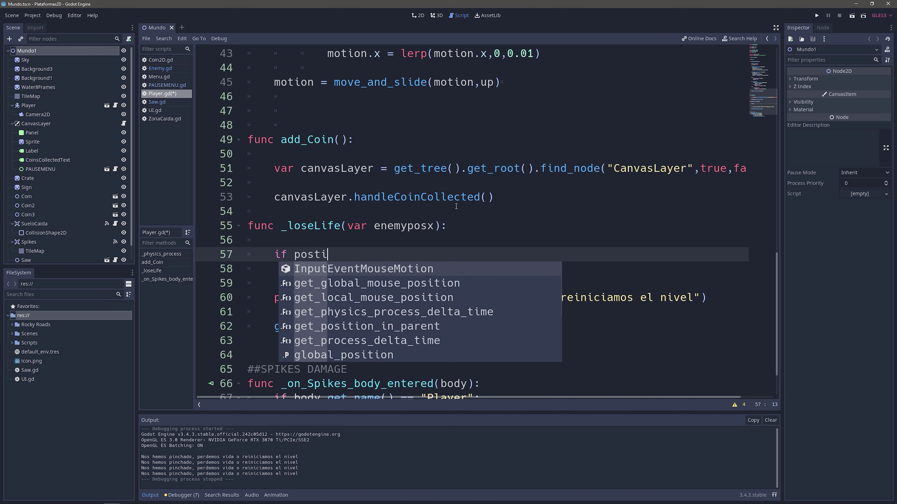
{"action": "key", "text": "BackSpace"}
{"action": "key", "text": "BackSpace"}
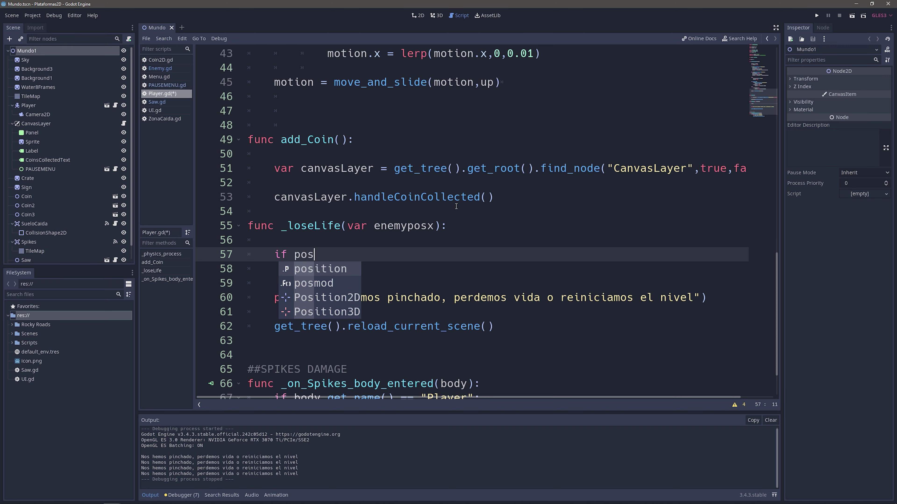
{"action": "type", "text": "ition.x "}
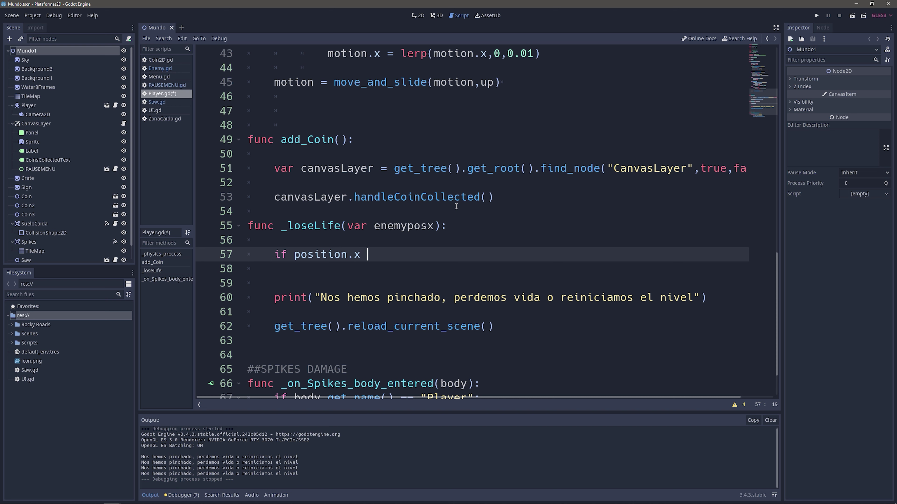
{"action": "type", "text": "< ene"}
{"action": "key", "text": "Return"}
{"action": "left_click", "coordinate": [366, 275]}
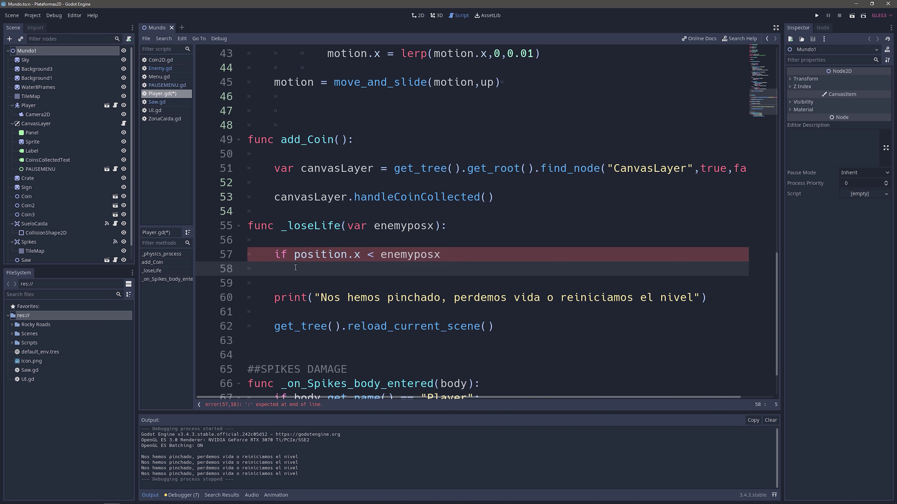
Finish the if block with a colon and body motion.x = -200, motion.y = -100
{"action": "double_click", "coordinate": [320, 255]}
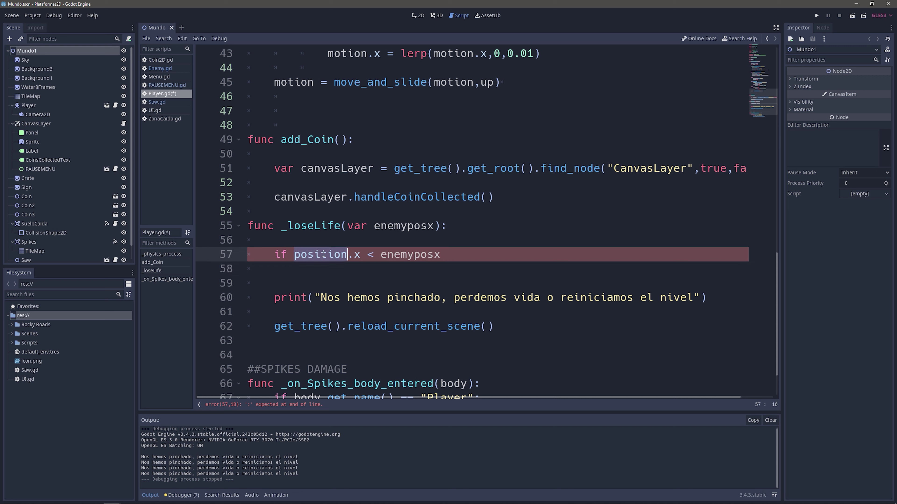
{"action": "left_click", "coordinate": [296, 254]}
{"action": "double_click", "coordinate": [303, 255]}
{"action": "left_click_drag", "start_coordinate": [303, 254], "coordinate": [357, 257]}
{"action": "double_click", "coordinate": [410, 254]}
{"action": "left_click", "coordinate": [457, 257]}
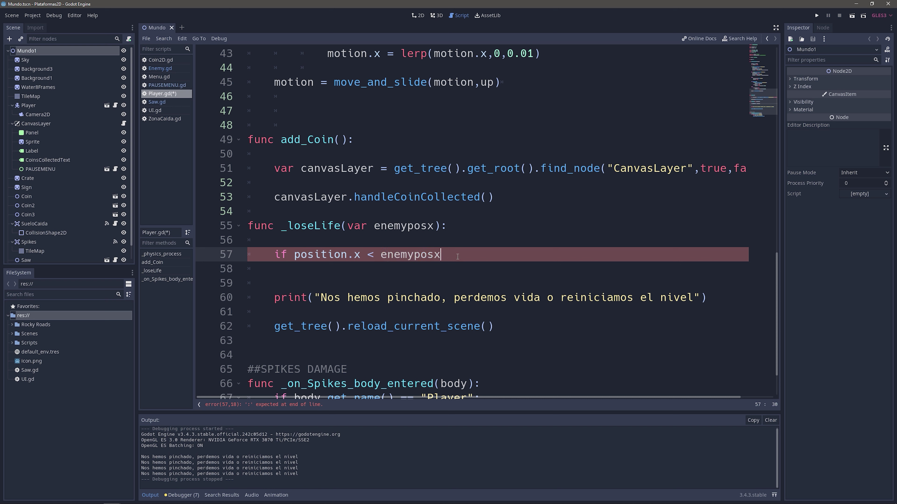
{"action": "type", "text": ":"}
{"action": "key", "text": "Return"}
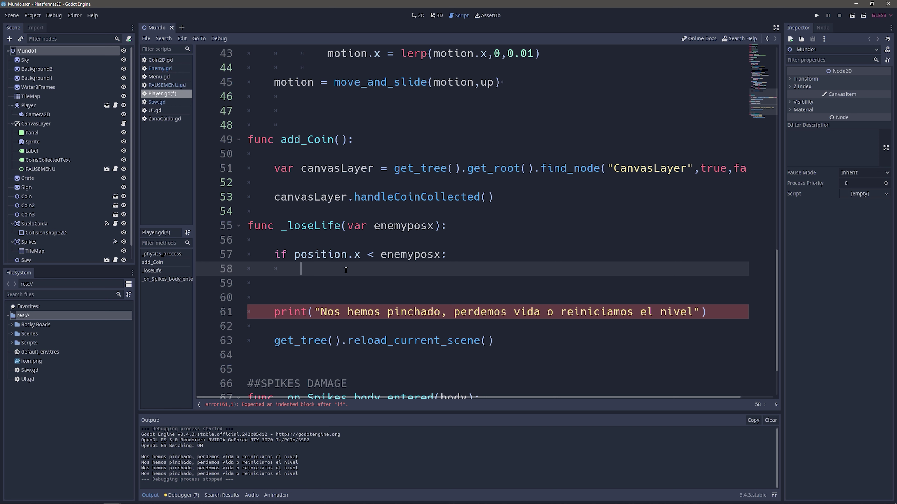
{"action": "type", "text": "motion."}
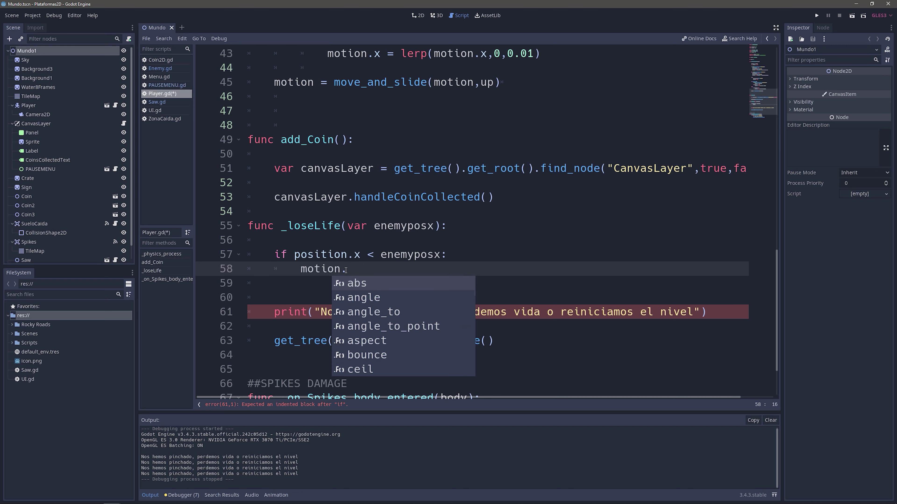
{"action": "type", "text": "x =-"}
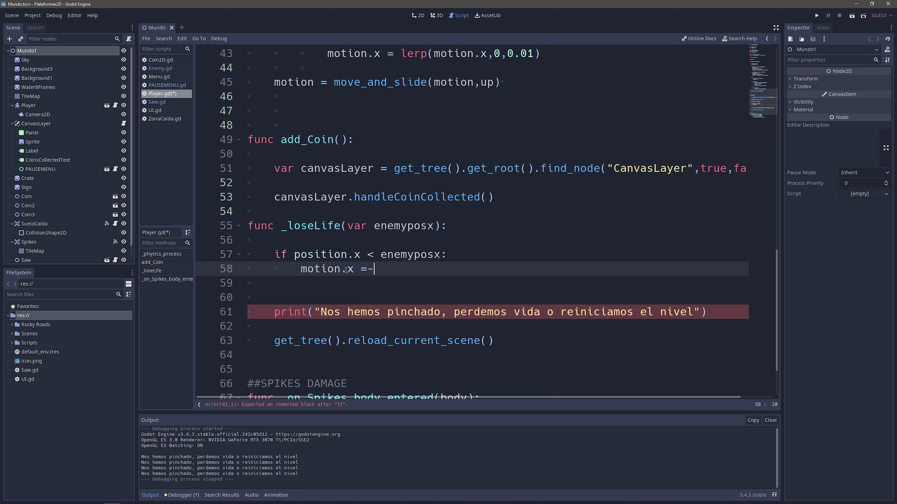
{"action": "type", "text": "200"}
{"action": "key", "text": "Return"}
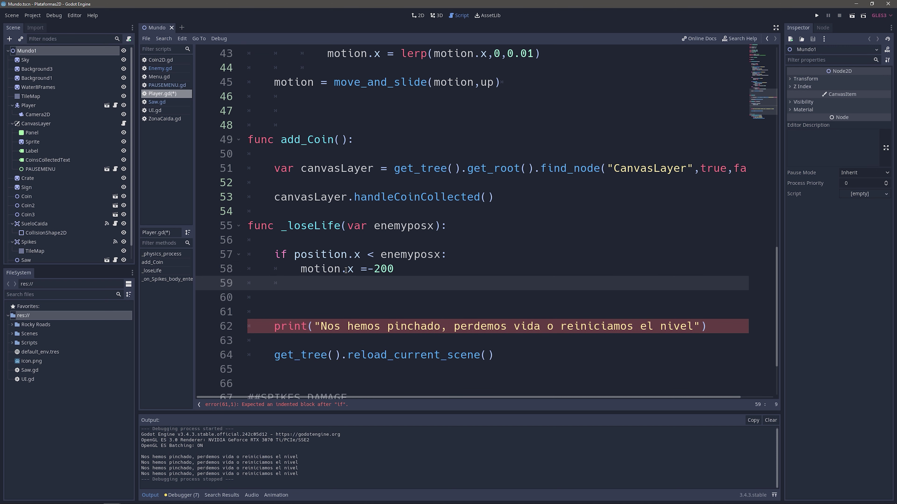
{"action": "type", "text": "motion."}
{"action": "type", "text": "y "}
{"action": "type", "text": "="}
{"action": "type", "text": " -1"}
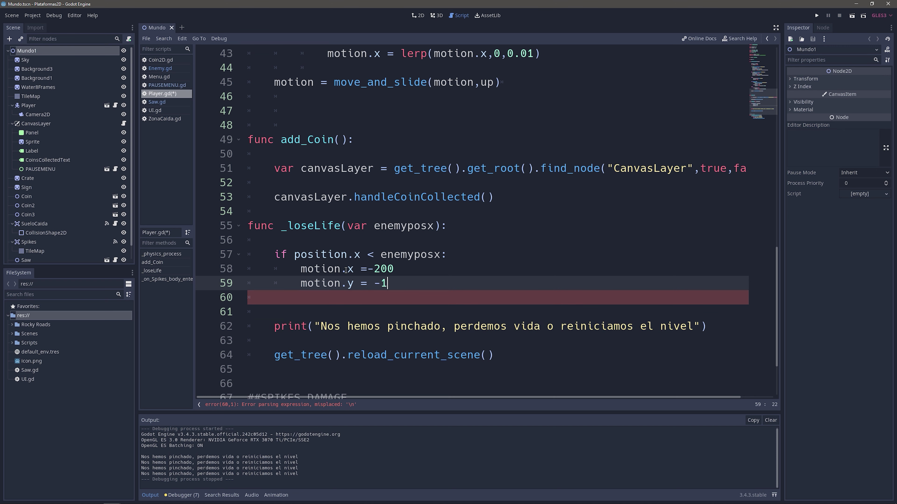
{"action": "type", "text": "00"}
{"action": "left_click", "coordinate": [367, 268]}
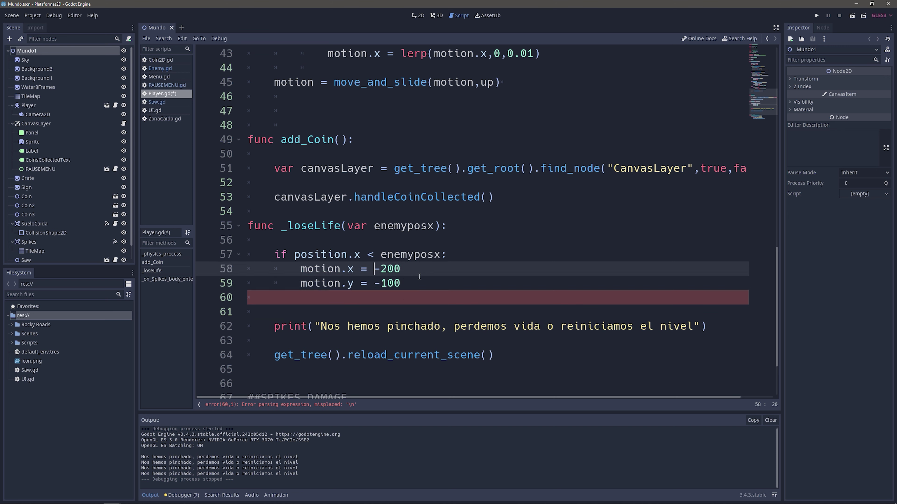
{"action": "left_click", "coordinate": [430, 277]}
Duplicate the whole if block directly below the original
{"action": "left_click_drag", "start_coordinate": [275, 254], "coordinate": [400, 283]}
{"action": "key", "text": "ctrl+c"}
{"action": "left_click", "coordinate": [275, 312]}
{"action": "key", "text": "ctrl+v"}
{"action": "scroll", "coordinate": [346, 211], "scroll_direction": "down", "scroll_amount": 2}
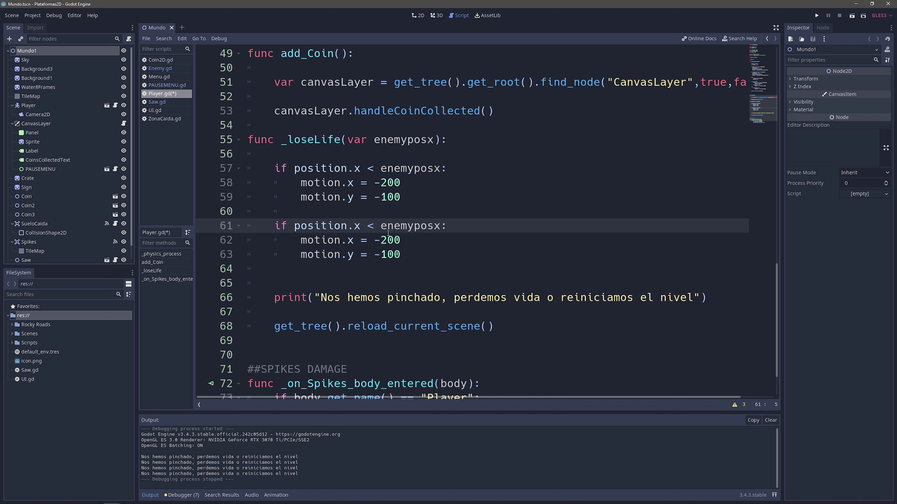
In the copied block, change < to > and motion.x from -200 to 200, then save
{"action": "double_click", "coordinate": [367, 223]}
{"action": "type", "text": ">"}
{"action": "left_click", "coordinate": [380, 240]}
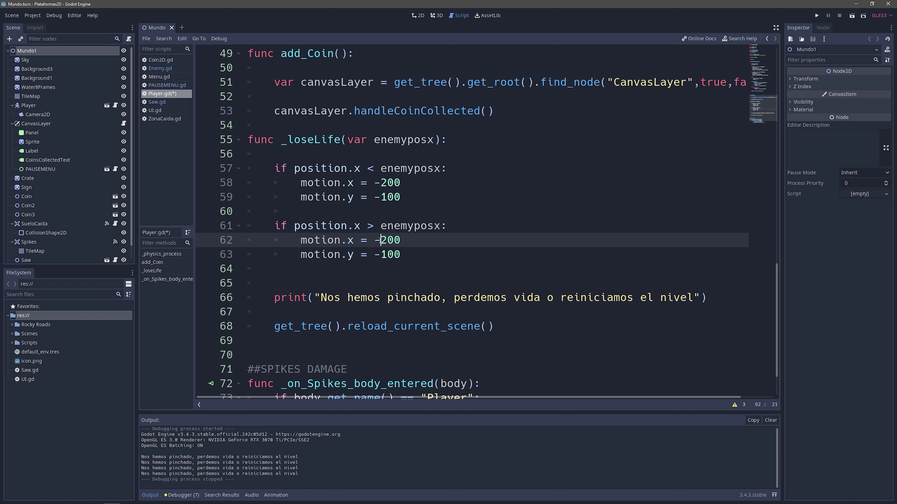
{"action": "key", "text": "BackSpace"}
{"action": "key", "text": "ctrl+s"}
{"action": "mouse_move", "coordinate": [409, 255]}
{"action": "left_mouse_down"}
{"action": "mouse_move", "coordinate": [409, 241]}
{"action": "mouse_move", "coordinate": [410, 255]}
{"action": "left_mouse_up"}
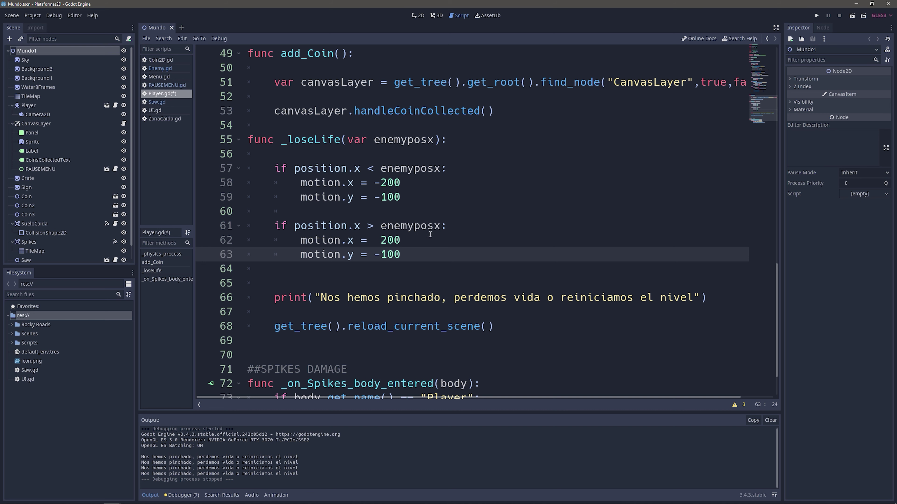
Comment out the get_tree scene reload line in _loseLife with Ctrl+K and save
{"action": "scroll", "coordinate": [414, 259], "scroll_direction": "down", "scroll_amount": 1}
{"action": "left_click", "coordinate": [279, 285]}
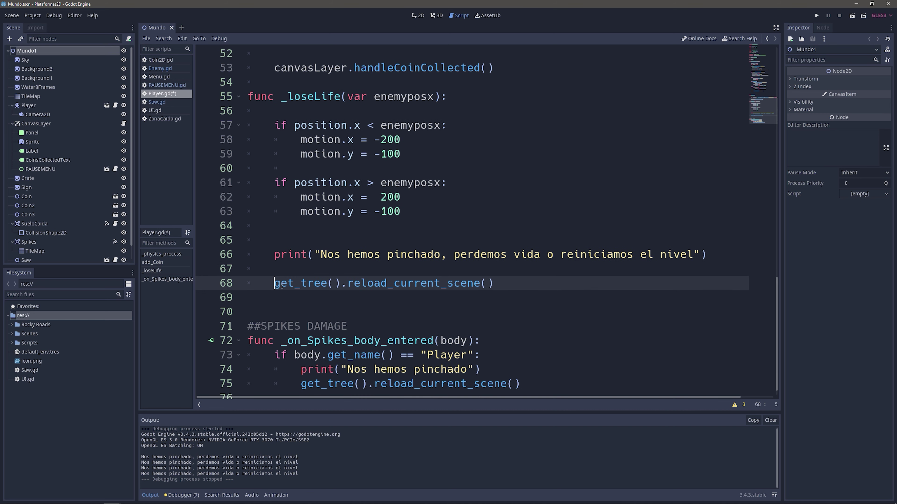
{"action": "type", "text": "/"}
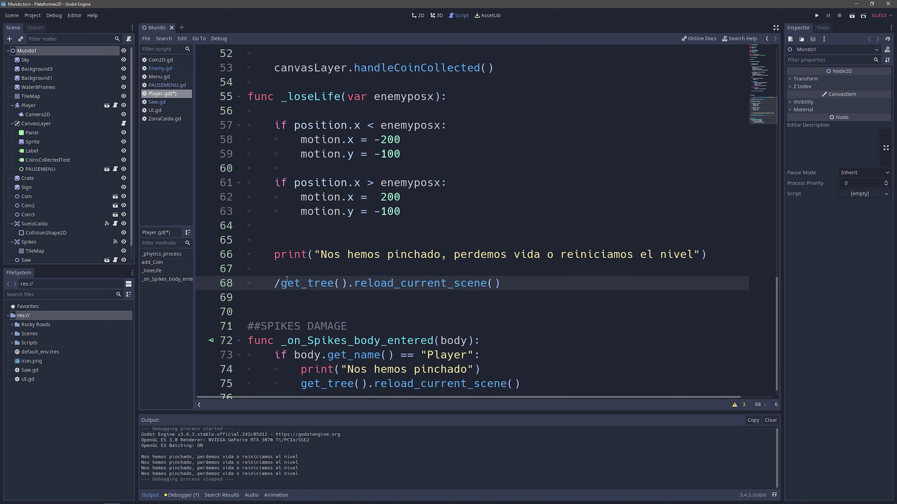
{"action": "type", "text": "/"}
{"action": "key", "text": "ctrl+z"}
{"action": "key", "text": "ctrl+k"}
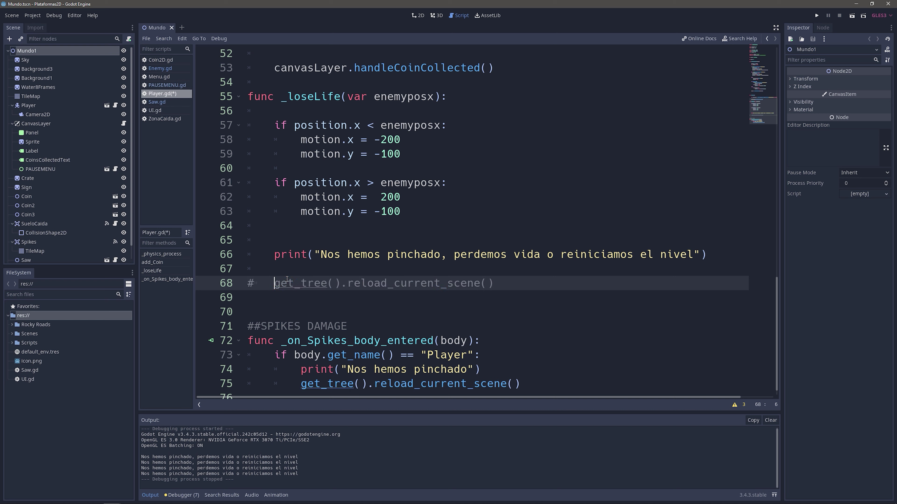
{"action": "key", "text": "Up"}
{"action": "key", "text": "ctrl+s"}
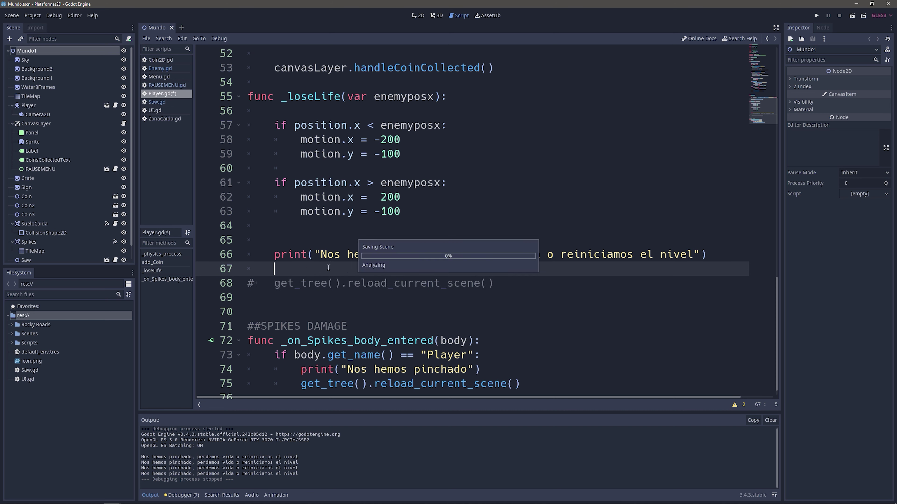
Highlight the _loseLife code on lines 55–63, then run the game
{"action": "left_click_drag", "start_coordinate": [278, 284], "coordinate": [447, 284]}
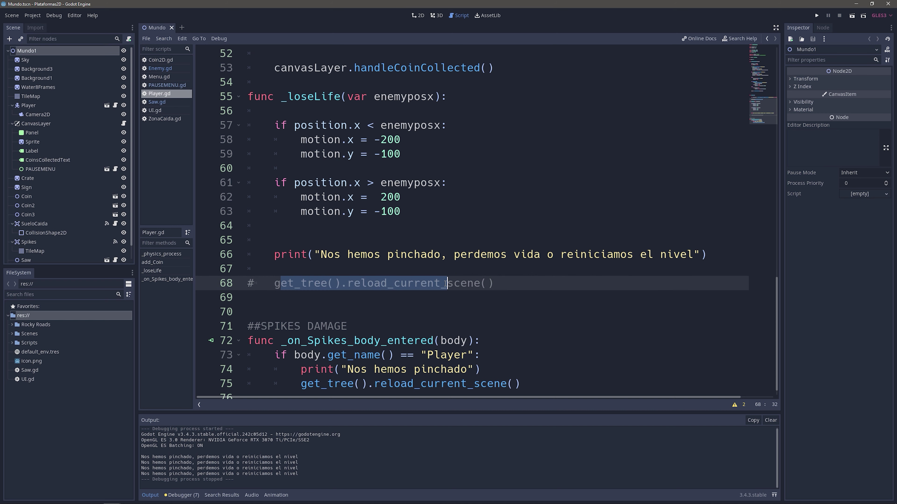
{"action": "scroll", "coordinate": [367, 264], "scroll_direction": "up", "scroll_amount": 2}
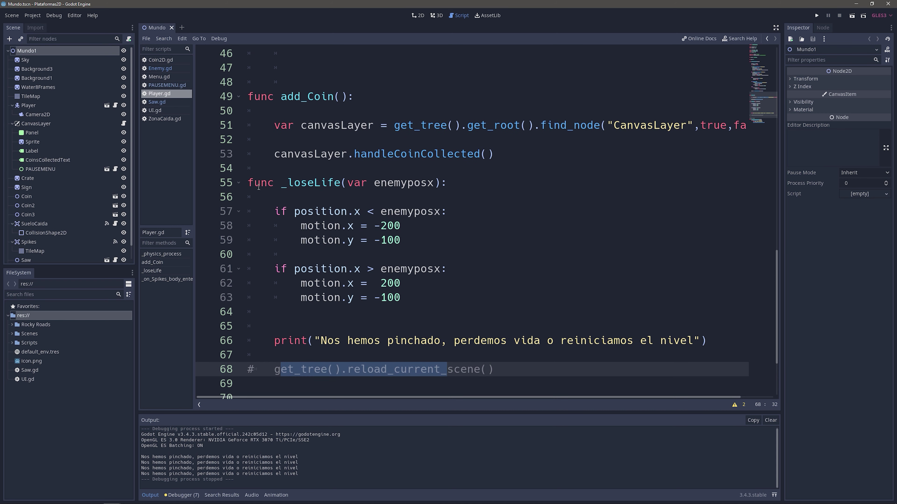
{"action": "left_click_drag", "start_coordinate": [251, 183], "coordinate": [402, 299]}
{"action": "left_click", "coordinate": [414, 307]}
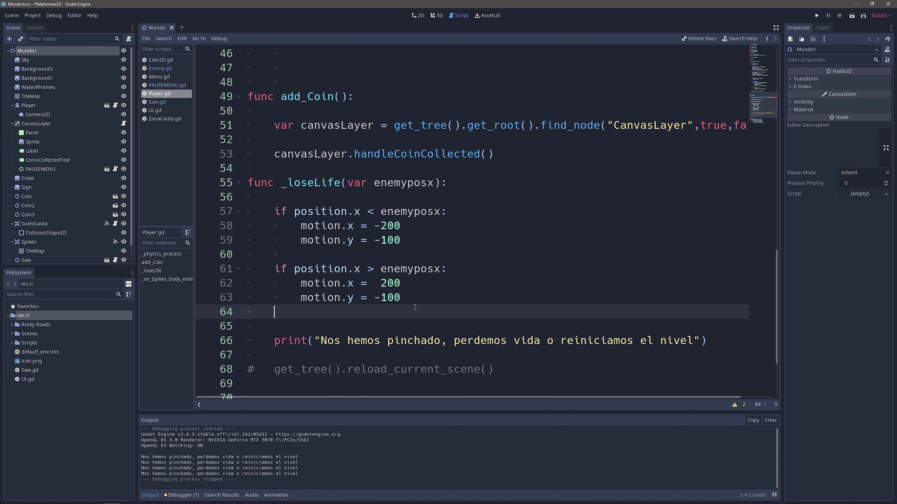
{"action": "left_click", "coordinate": [816, 15]}
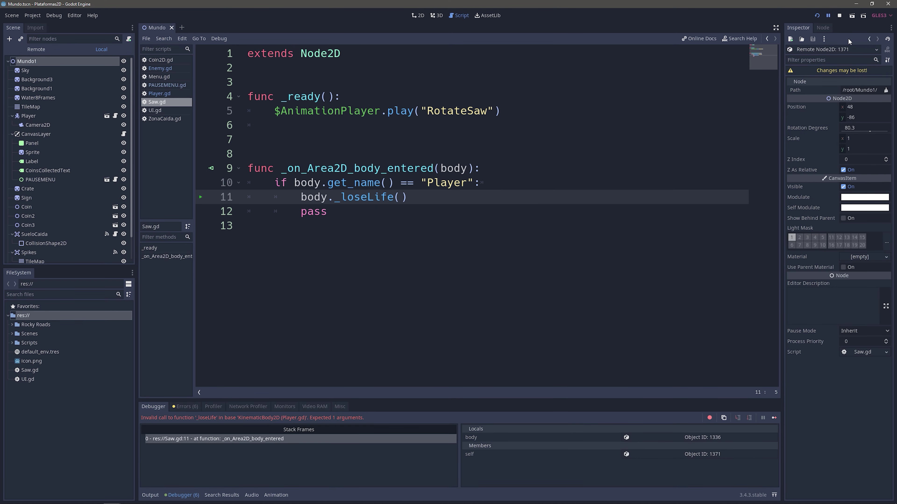
Restart the halted game, walk the player into the spikes several times, then close it
{"action": "left_click", "coordinate": [839, 16]}
{"action": "left_click", "coordinate": [817, 16]}
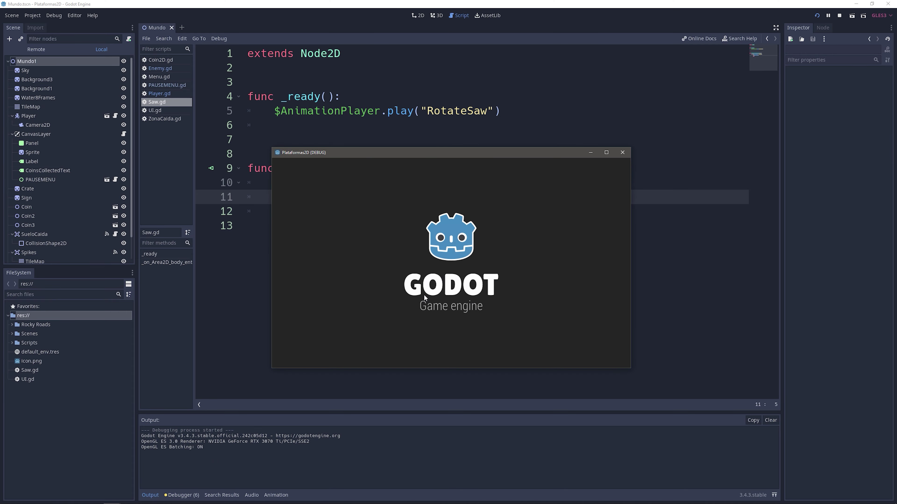
{"action": "key", "text": "Right"}
{"action": "key", "text": "Left"}
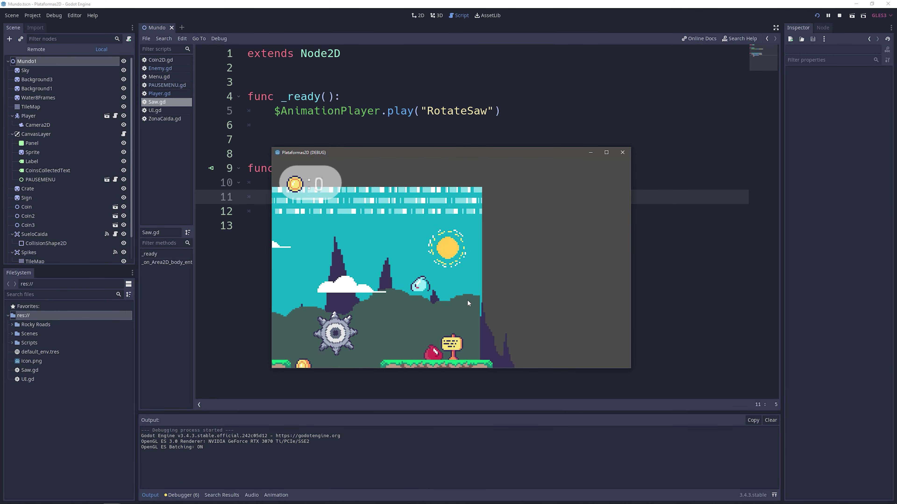
{"action": "key", "text": "Left"}
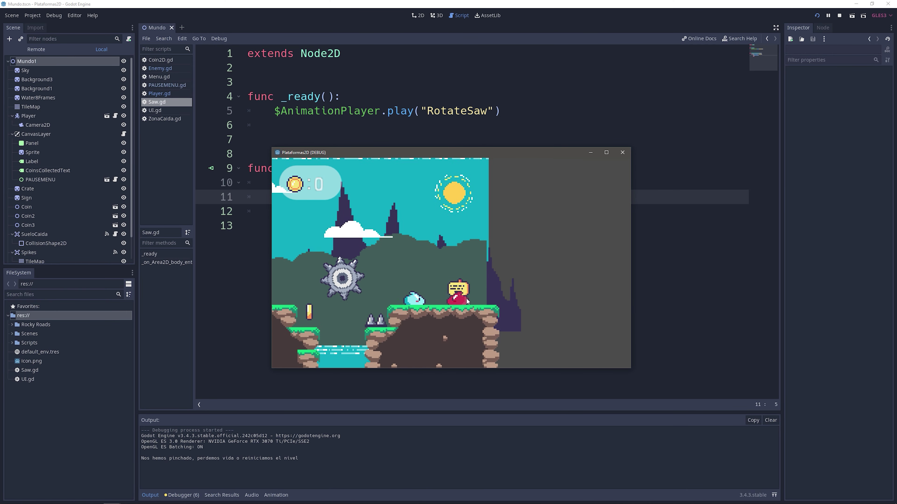
{"action": "key", "text": "Right"}
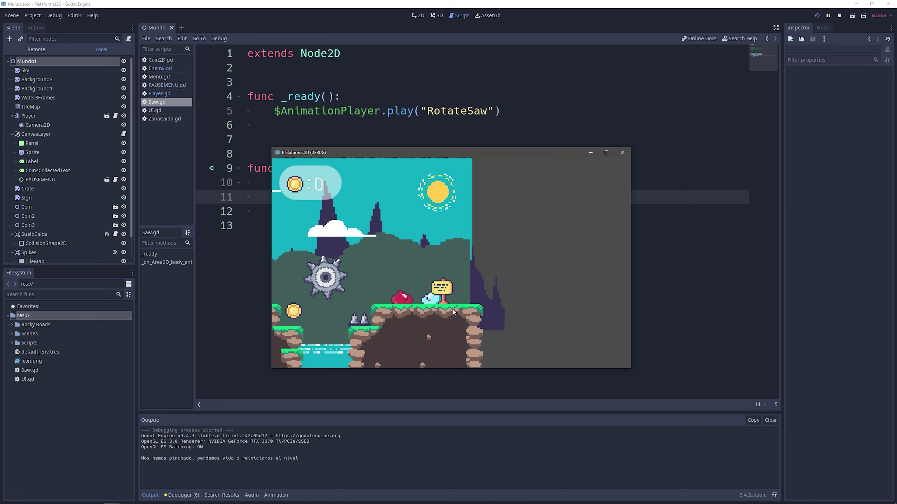
{"action": "key", "text": "Left"}
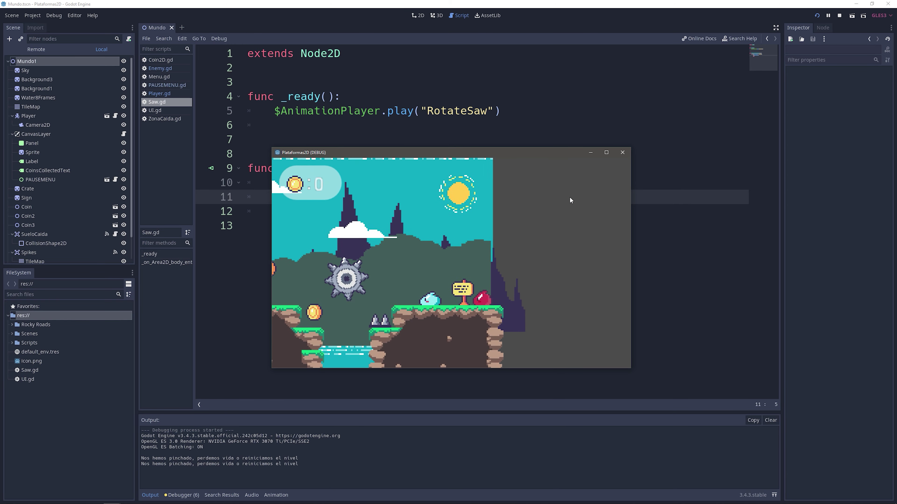
{"action": "key", "text": "Left"}
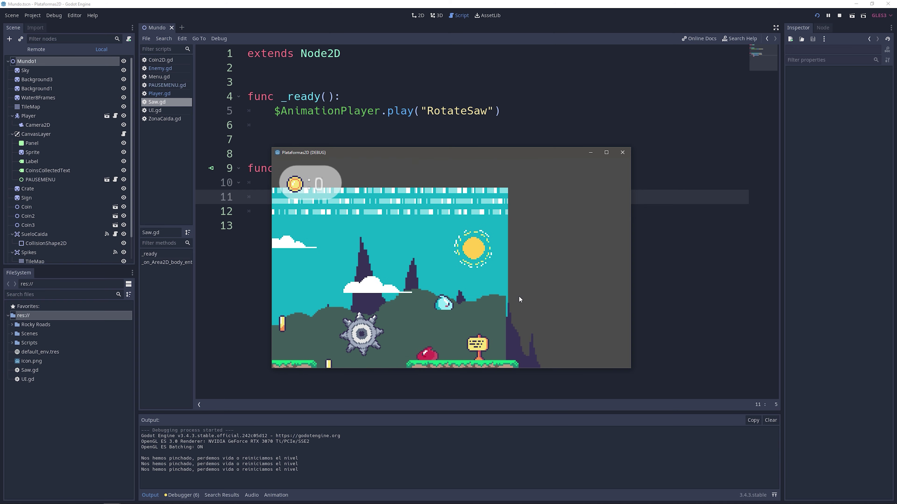
{"action": "key", "text": "Left"}
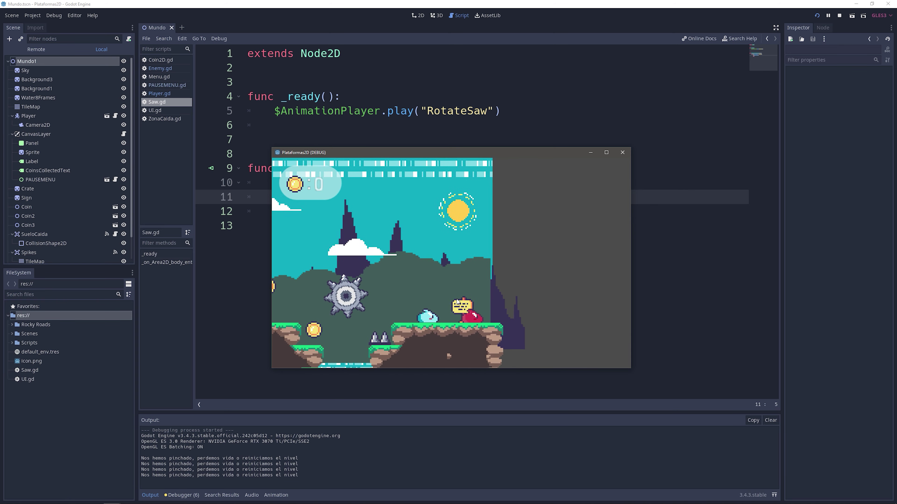
{"action": "key", "text": "Left"}
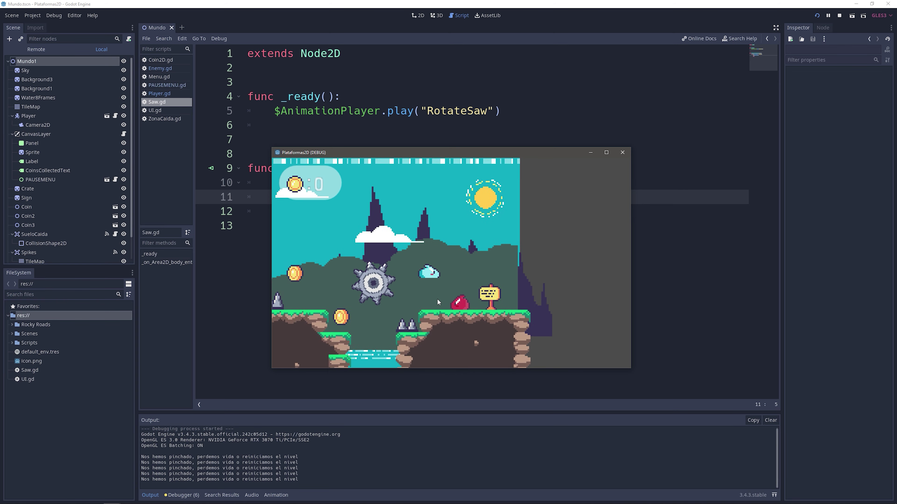
{"action": "key", "text": "Right"}
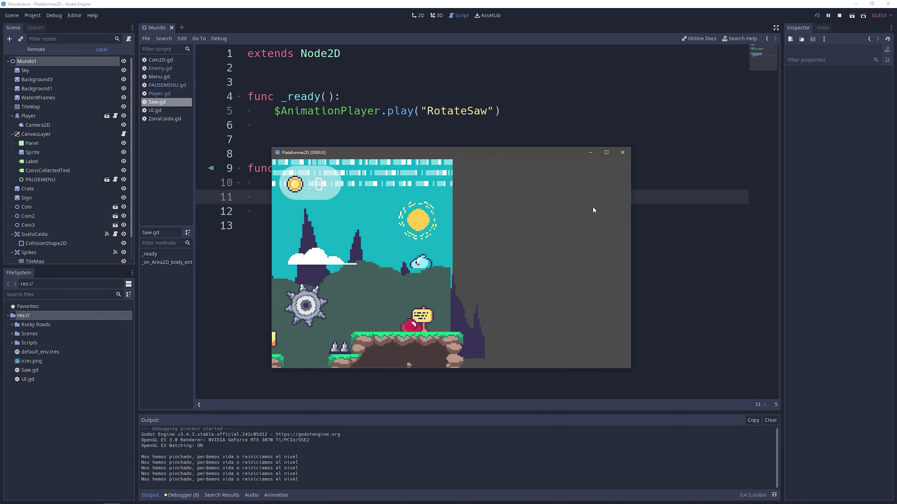
{"action": "left_click", "coordinate": [622, 153]}
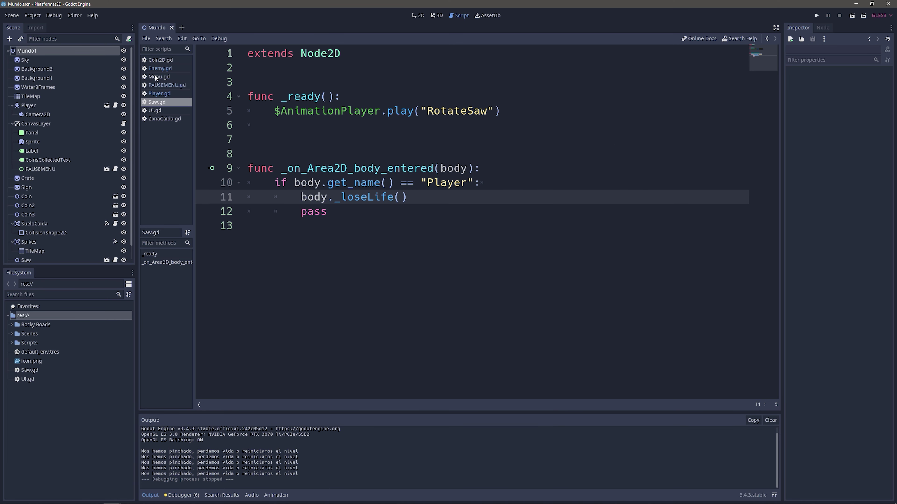
Uncomment get_tree().reload_current_scene() on line 68 of Player.gd
{"action": "left_click", "coordinate": [156, 94]}
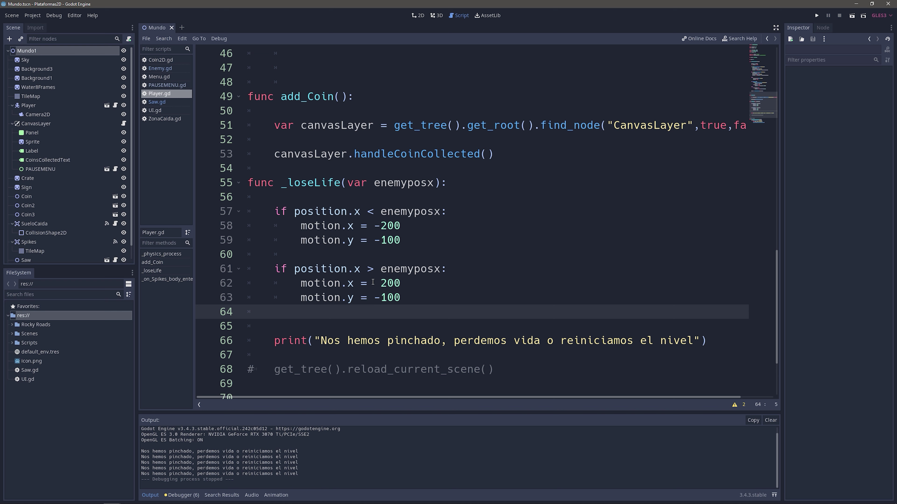
{"action": "left_click", "coordinate": [262, 373]}
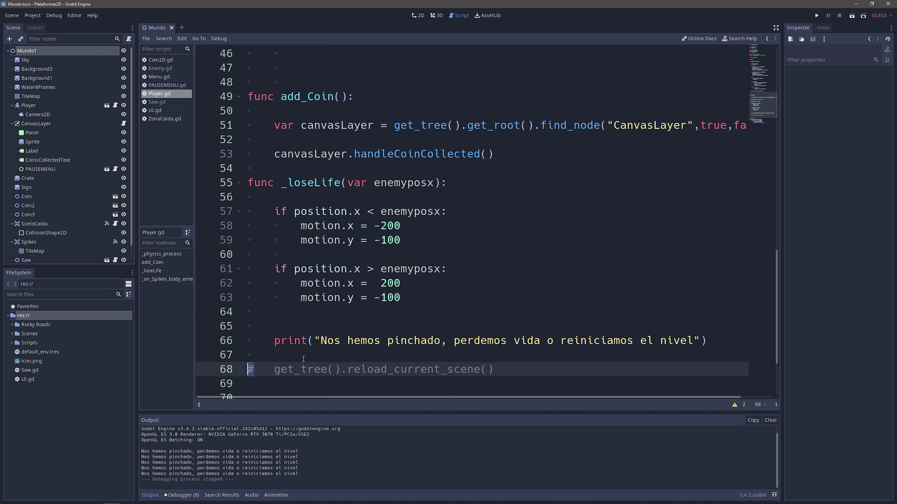
{"action": "key", "text": "BackSpace"}
Highlight the lifes = 3 variable on line 15, then return to _loseLife
{"action": "scroll", "coordinate": [388, 269], "scroll_direction": "up", "scroll_amount": 10}
{"action": "scroll", "coordinate": [369, 256], "scroll_direction": "up", "scroll_amount": 5}
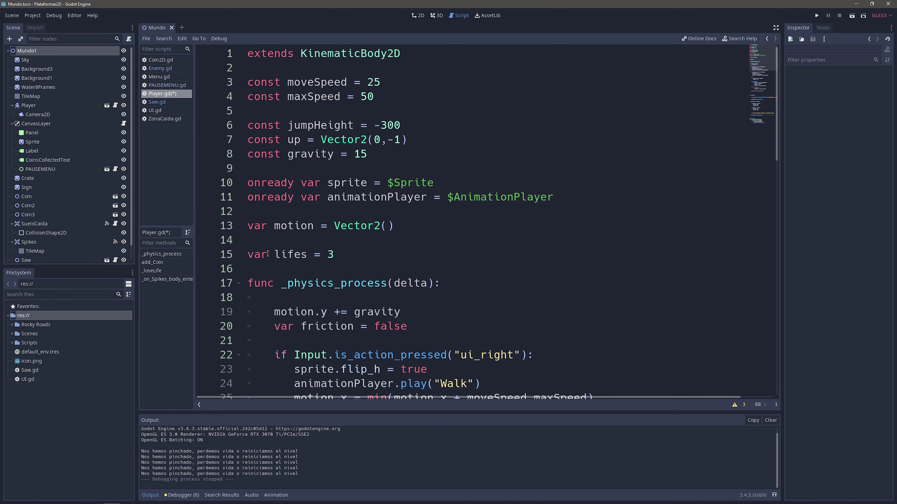
{"action": "left_click_drag", "start_coordinate": [274, 255], "coordinate": [337, 252]}
{"action": "scroll", "coordinate": [353, 250], "scroll_direction": "down", "scroll_amount": 6}
{"action": "scroll", "coordinate": [367, 256], "scroll_direction": "down", "scroll_amount": 5}
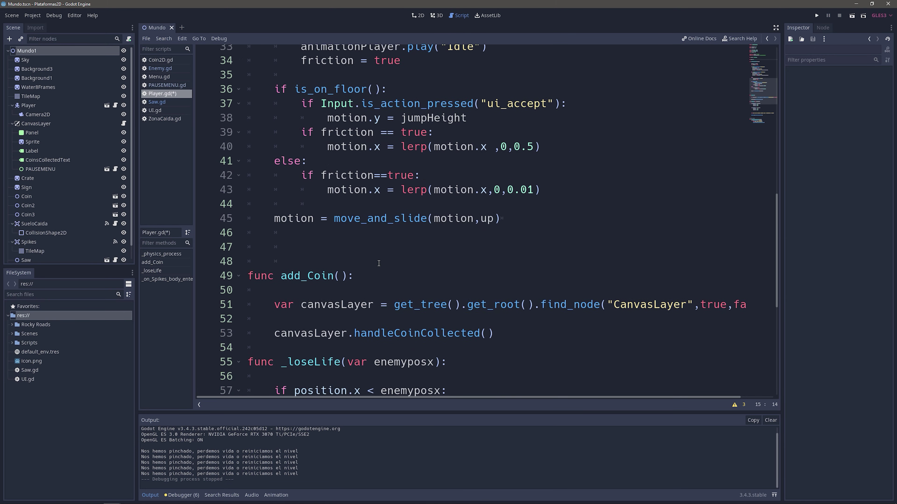
{"action": "scroll", "coordinate": [378, 263], "scroll_direction": "down", "scroll_amount": 3}
{"action": "scroll", "coordinate": [291, 223], "scroll_direction": "down", "scroll_amount": 1}
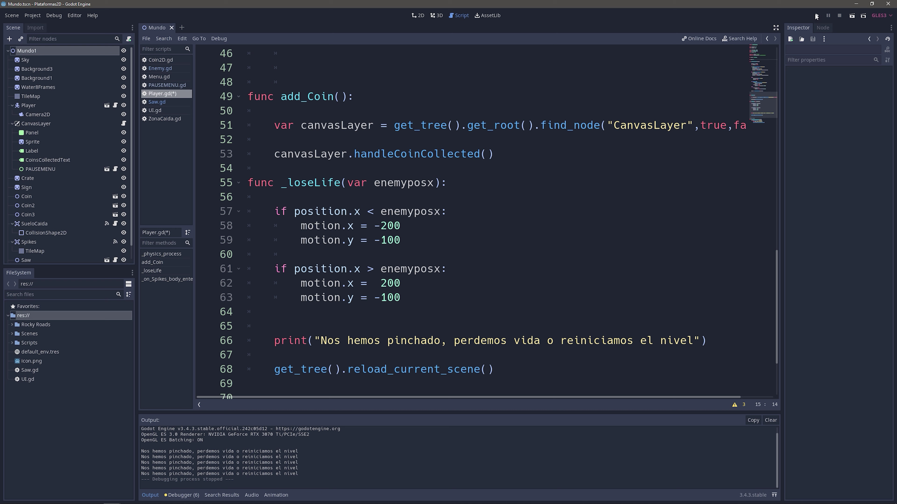
Run the game and walk the player into the saw to trigger the error
{"action": "left_click", "coordinate": [816, 16]}
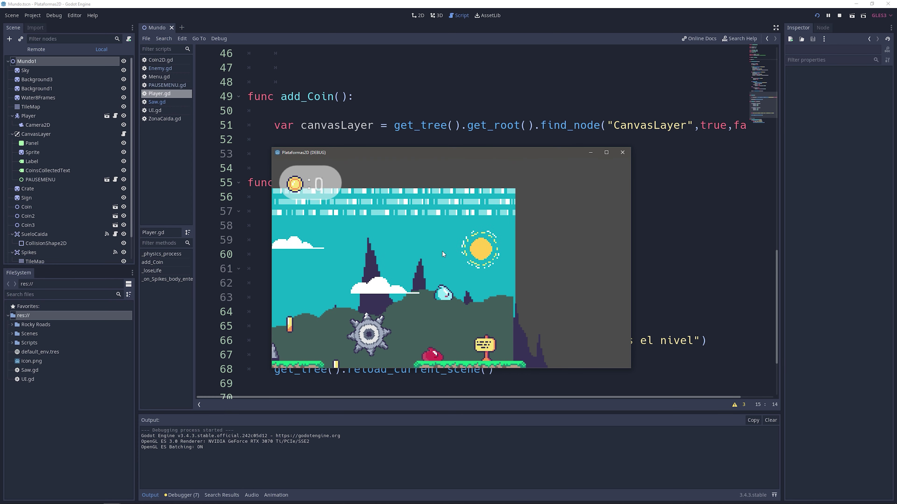
{"action": "key", "text": "Right"}
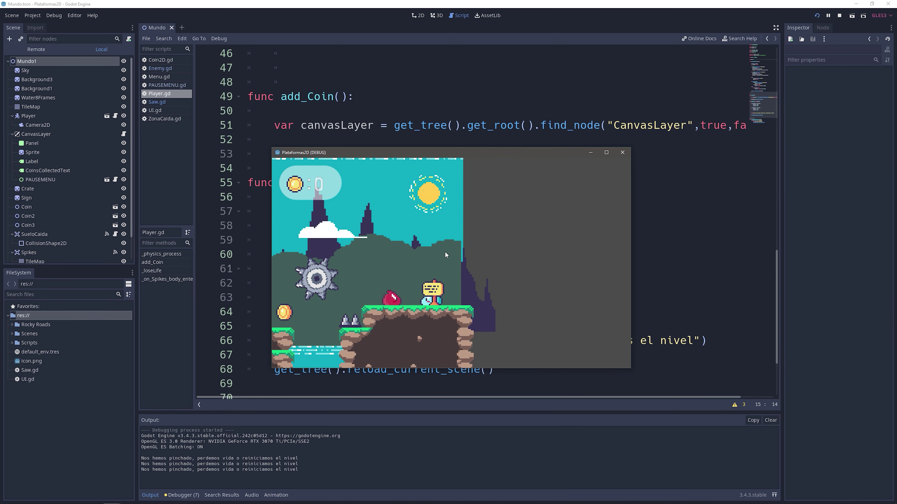
{"action": "key", "text": "Left"}
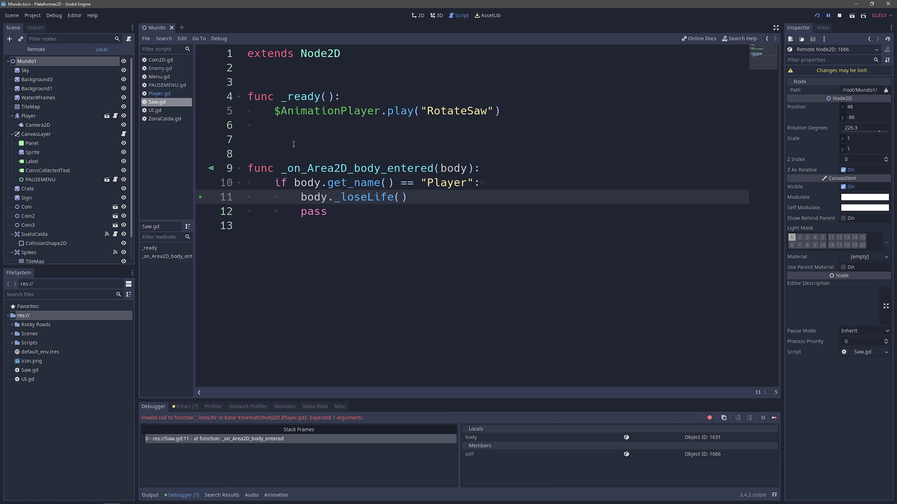
Go from Saw.gd's body._loseLife() call to its definition and highlight the enemyposx parameter
{"action": "mouse_move", "coordinate": [302, 197]}
{"action": "left_click_drag", "start_coordinate": [302, 201], "coordinate": [423, 202]}
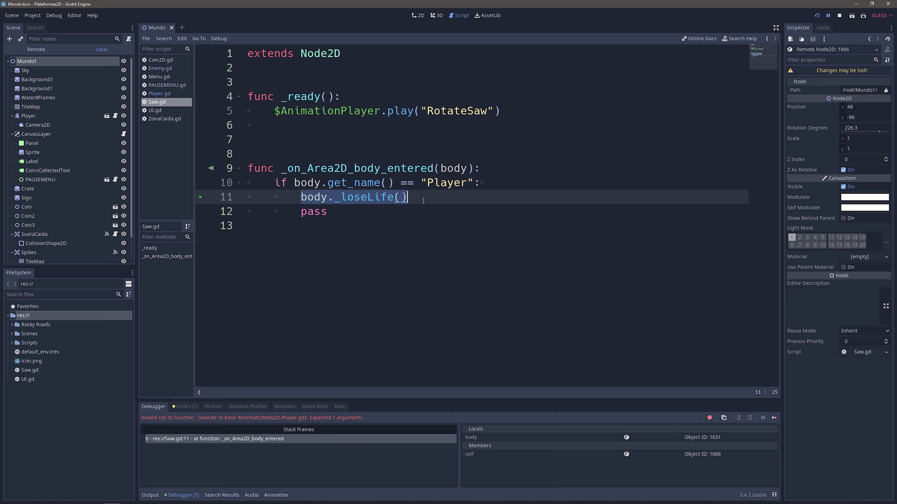
{"action": "left_click", "coordinate": [402, 197]}
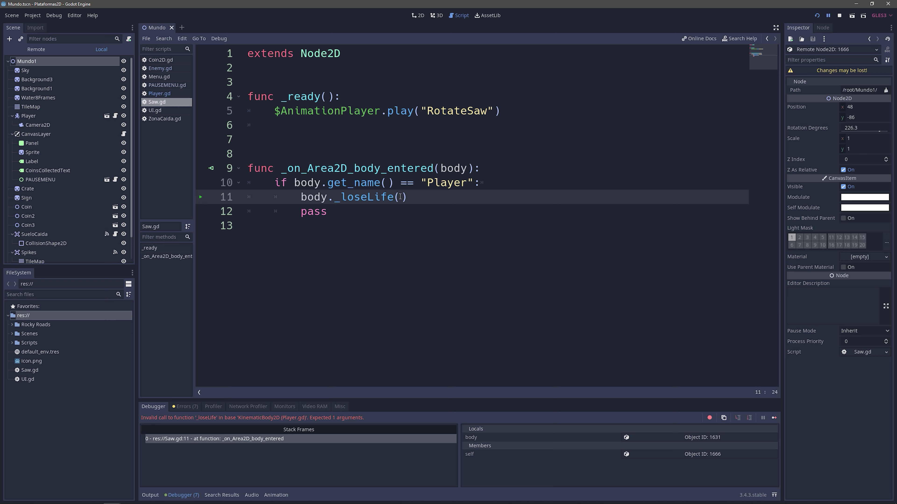
{"action": "left_click", "coordinate": [380, 197], "text": "ctrl"}
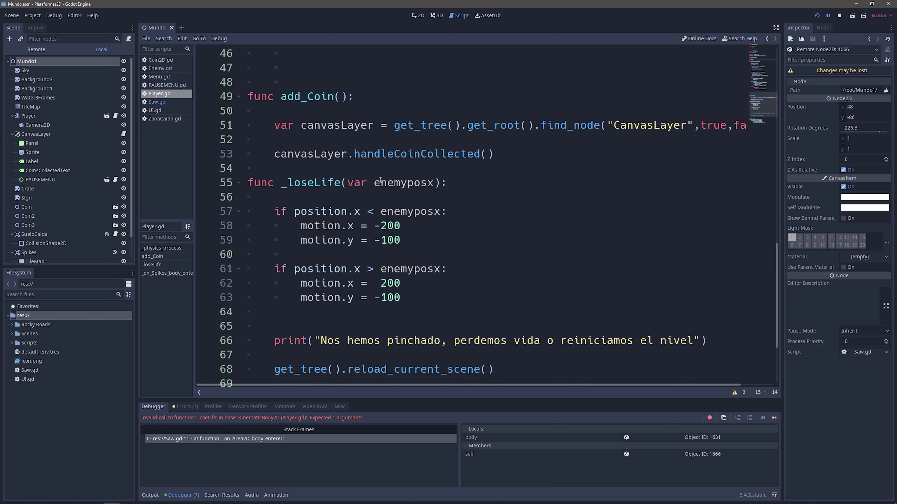
{"action": "left_click_drag", "start_coordinate": [347, 183], "coordinate": [427, 182]}
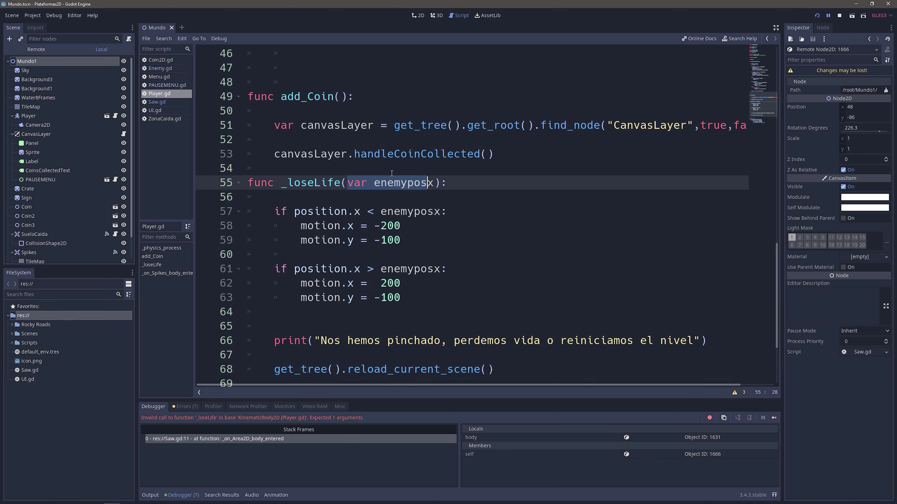
Compare with Enemy.gd, then change Saw.gd's call to body._loseLife(position.x)
{"action": "left_click", "coordinate": [161, 69]}
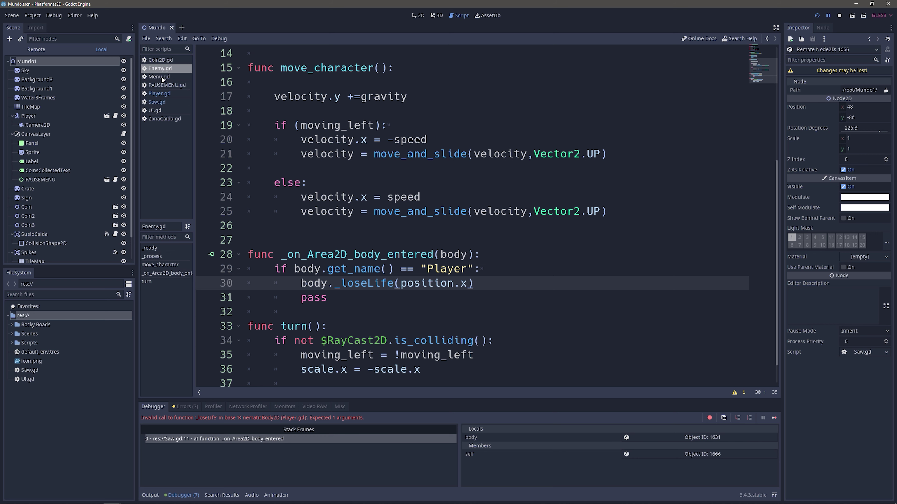
{"action": "left_click", "coordinate": [157, 101]}
{"action": "left_click", "coordinate": [403, 197]}
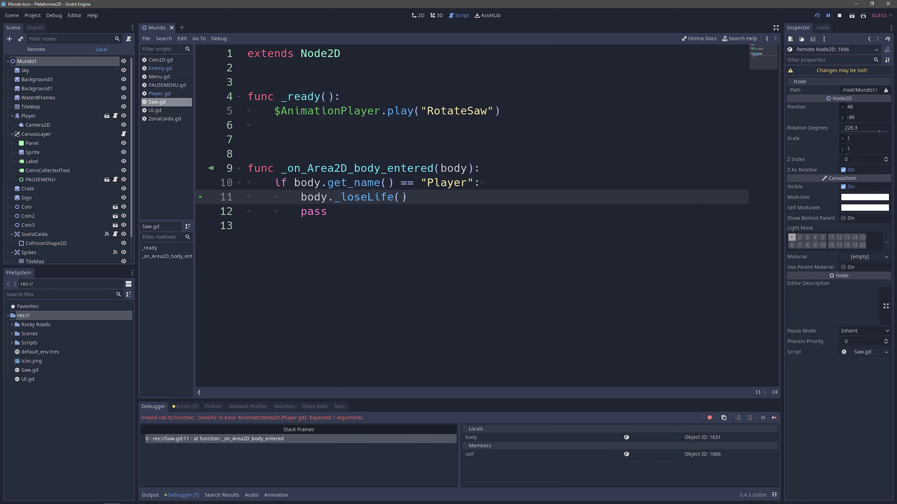
{"action": "type", "text": "position"}
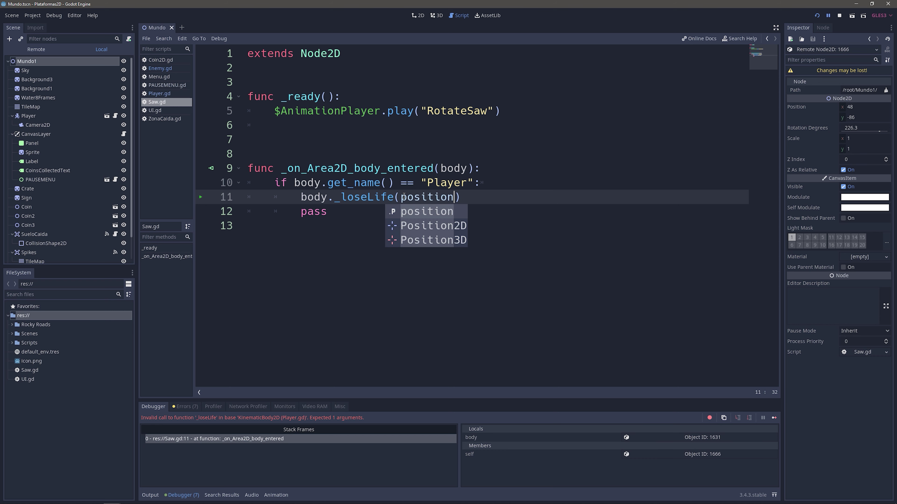
{"action": "type", "text": ".x"}
{"action": "left_click", "coordinate": [477, 158]}
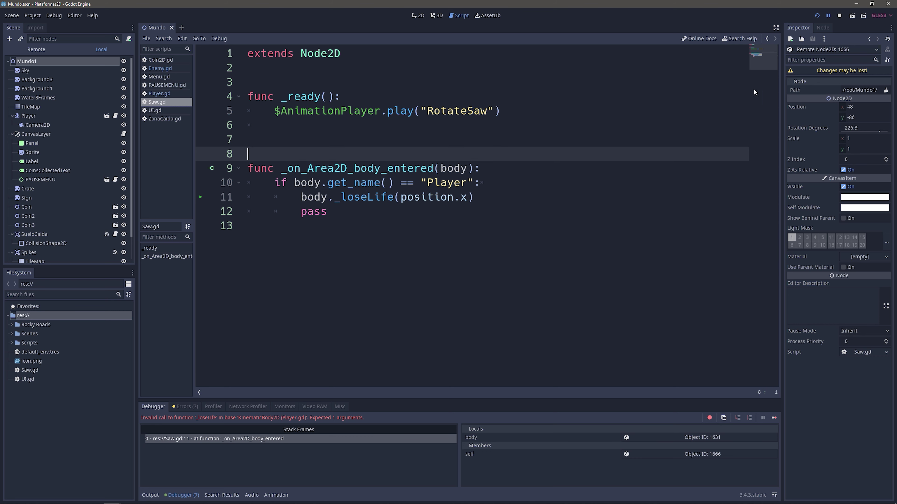
Stop and rerun the game to test the fix, then return to Player.gd
{"action": "left_click", "coordinate": [836, 16]}
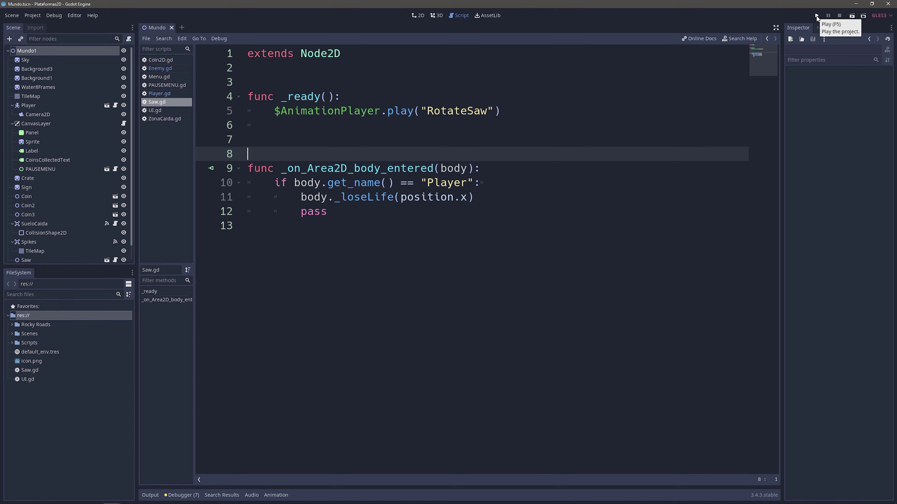
{"action": "left_click", "coordinate": [816, 16]}
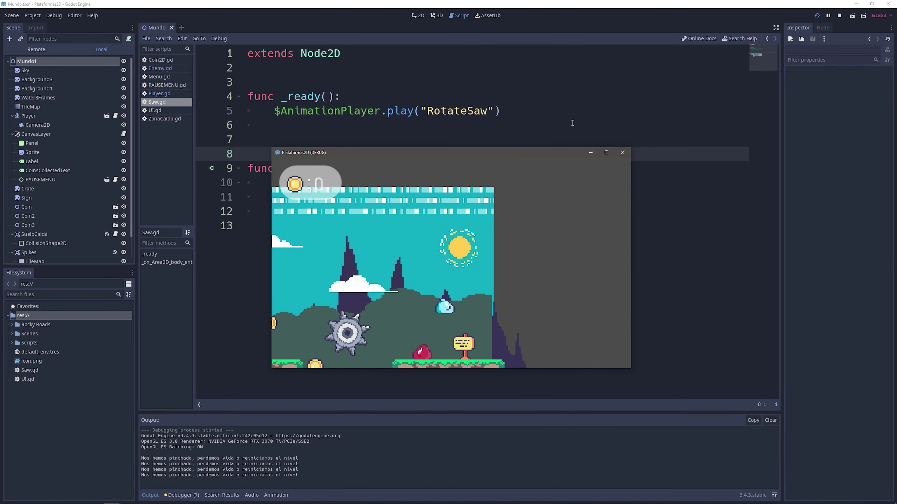
{"action": "left_click", "coordinate": [622, 152]}
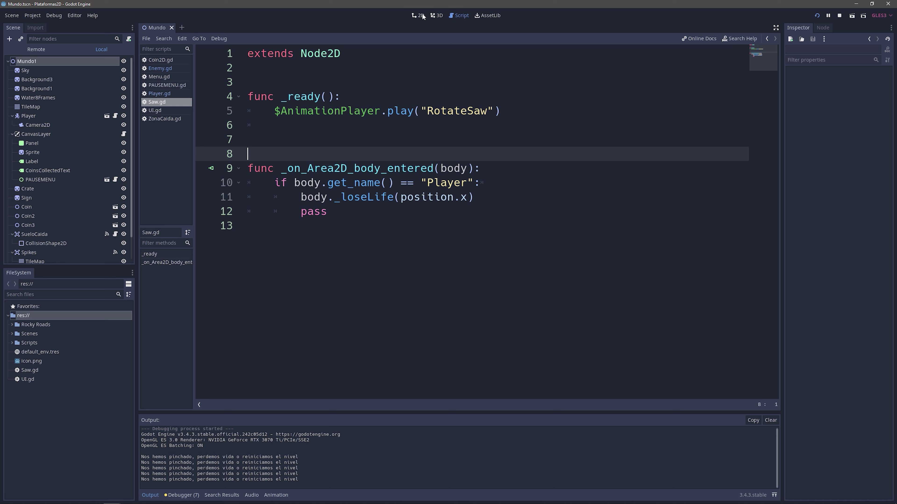
{"action": "left_click", "coordinate": [418, 15]}
{"action": "left_click", "coordinate": [459, 15]}
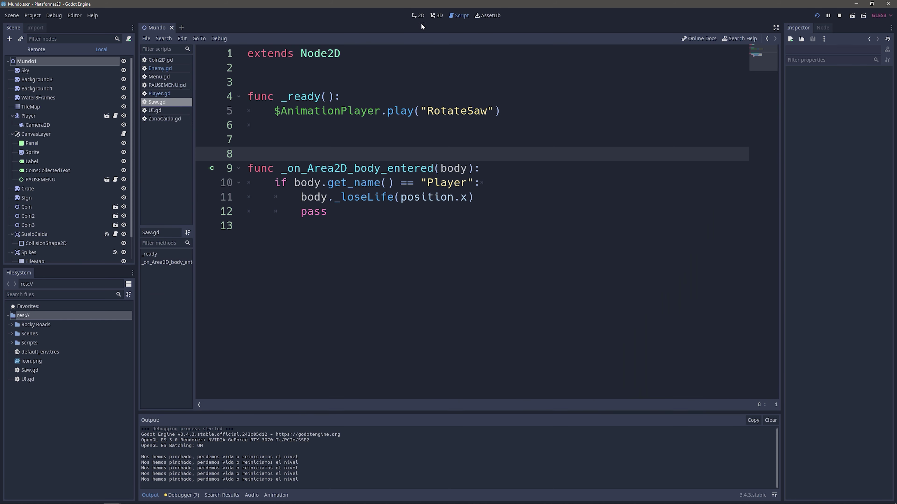
{"action": "left_click", "coordinate": [160, 93]}
Comment out the reload_current_scene line in Player.gd with Ctrl+K
{"action": "scroll", "coordinate": [459, 248], "scroll_direction": "down", "scroll_amount": 2}
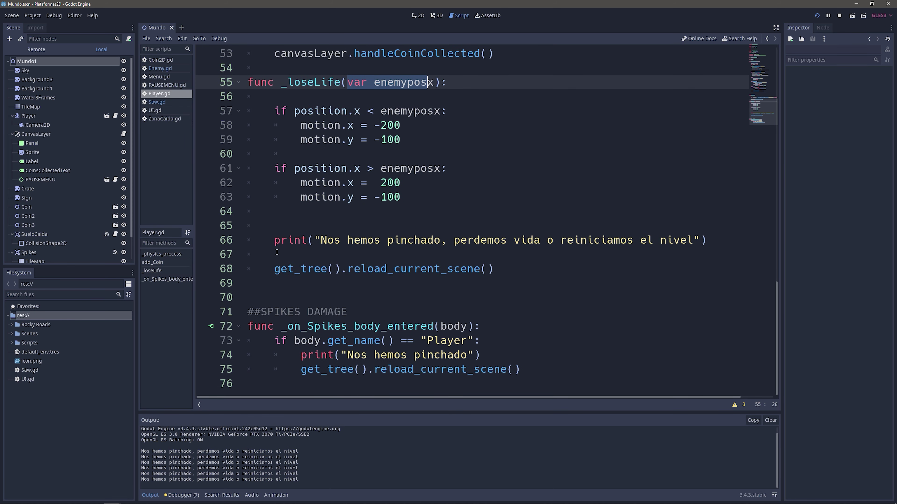
{"action": "left_click_drag", "start_coordinate": [273, 268], "coordinate": [516, 263]}
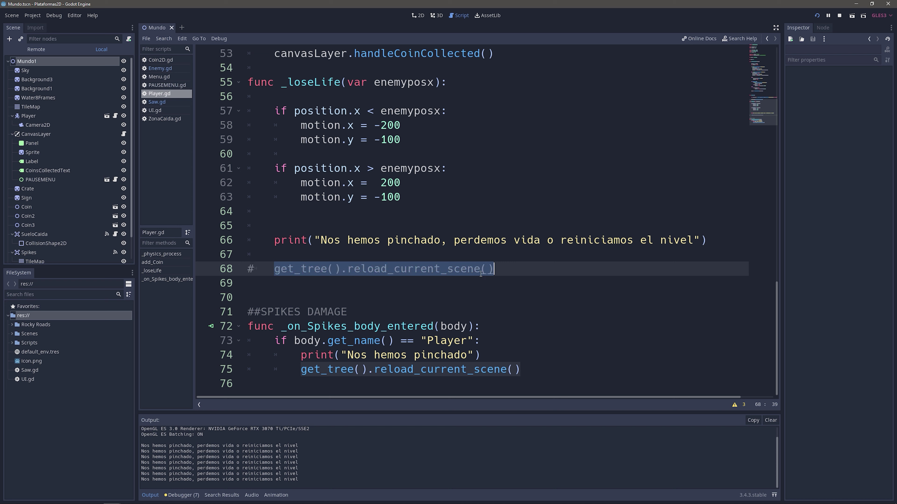
{"action": "key", "text": "ctrl+k"}
{"action": "left_click", "coordinate": [478, 226]}
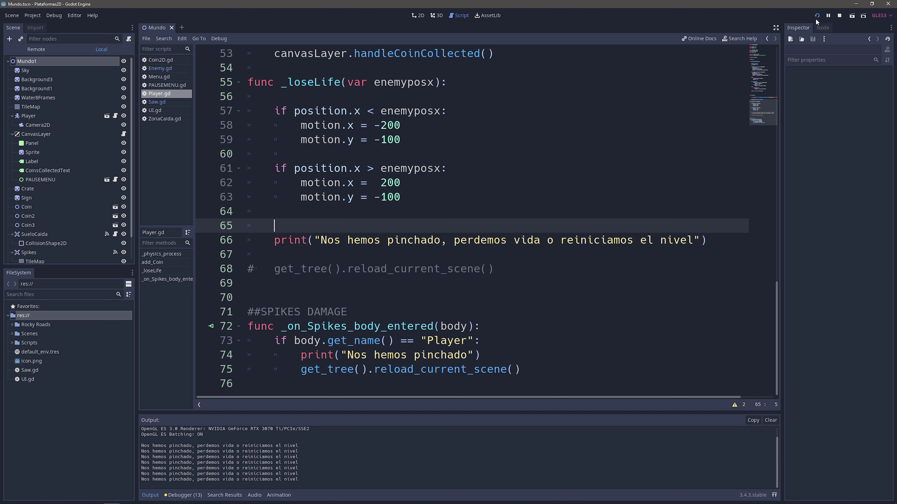
Restart the game, walk the player onto the spikes, and close the game window
{"action": "left_click", "coordinate": [840, 15]}
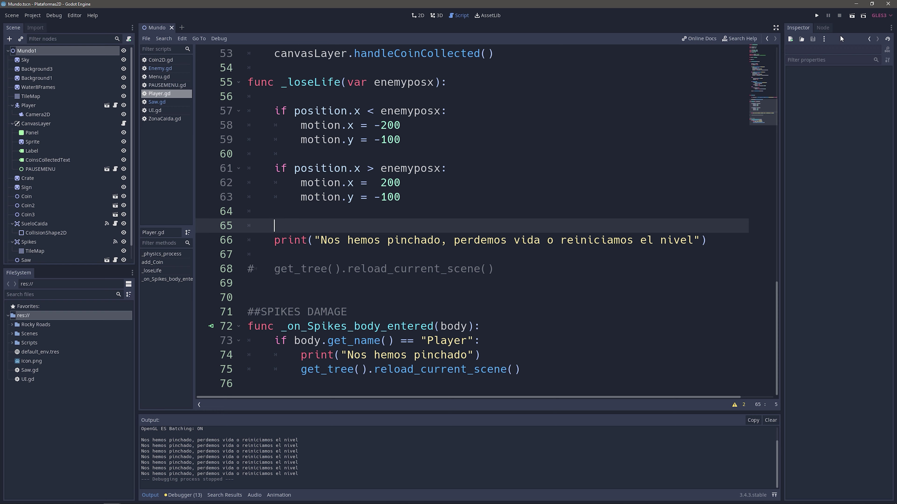
{"action": "left_click", "coordinate": [818, 17]}
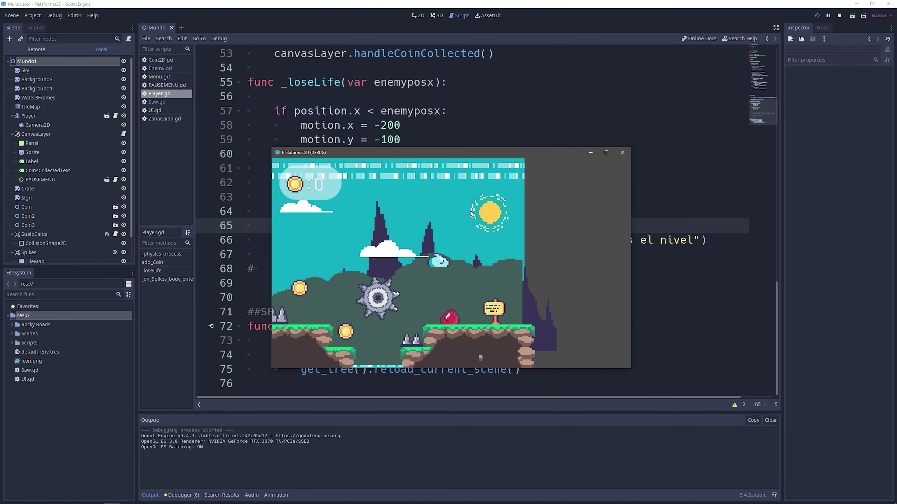
{"action": "key", "text": "Right"}
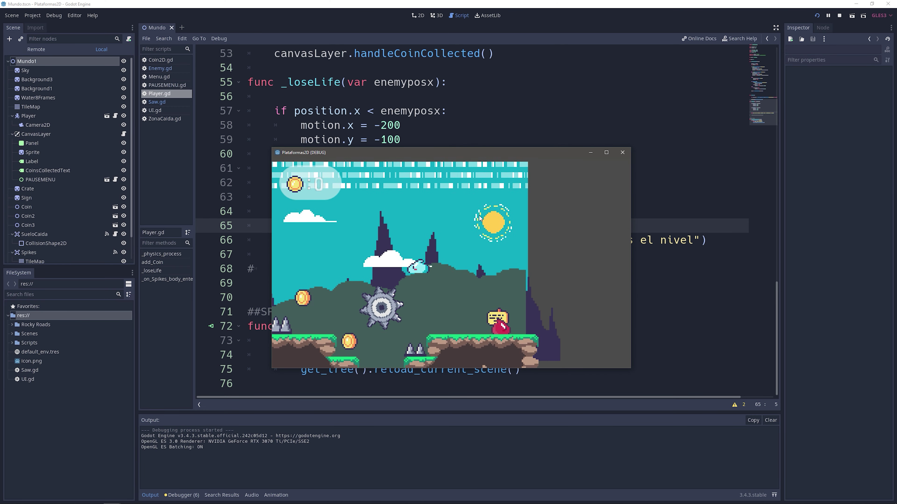
{"action": "key", "text": "Left"}
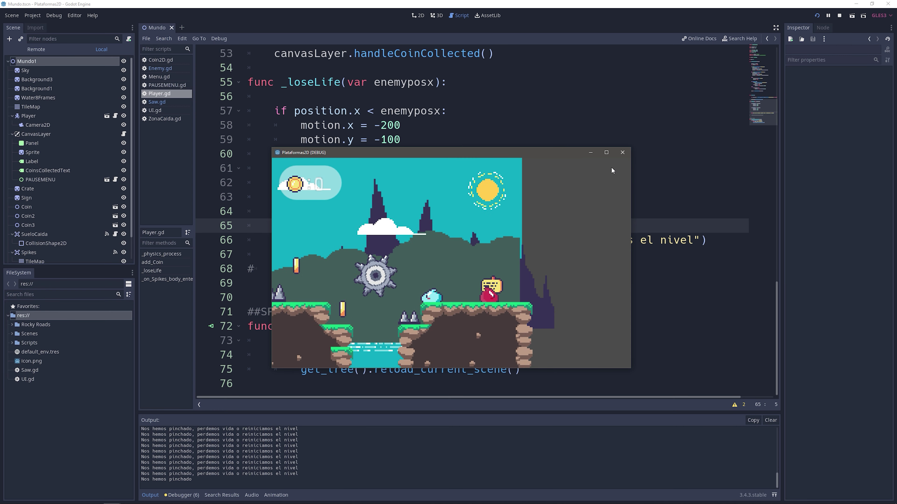
{"action": "left_click", "coordinate": [621, 153]}
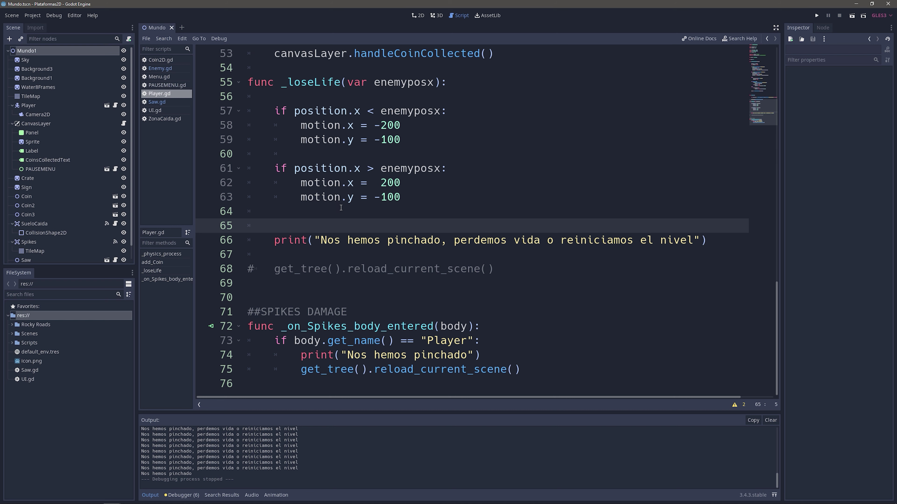
Uncomment the reload line and add 'lifes = lifes-1' after the knockback code
{"action": "left_click", "coordinate": [275, 269]}
{"action": "key", "text": "BackSpace"}
{"action": "scroll", "coordinate": [332, 235], "scroll_direction": "up", "scroll_amount": 2}
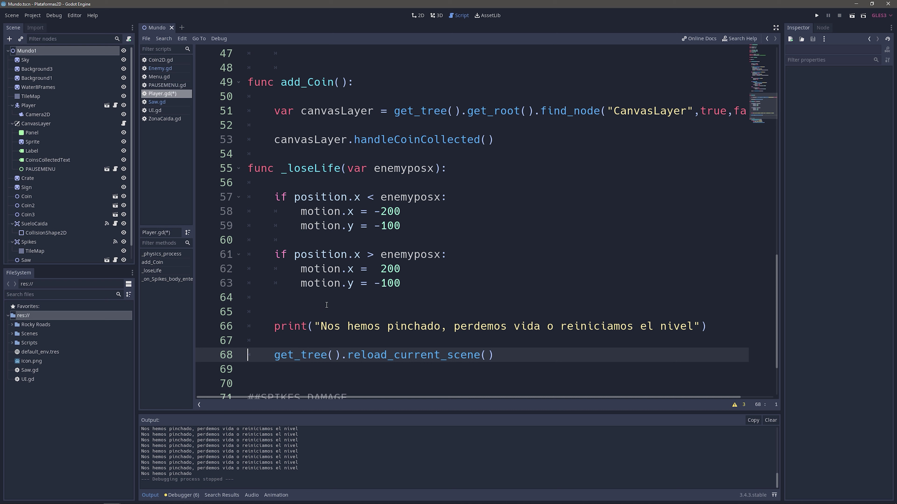
{"action": "left_click_drag", "start_coordinate": [281, 169], "coordinate": [446, 169]}
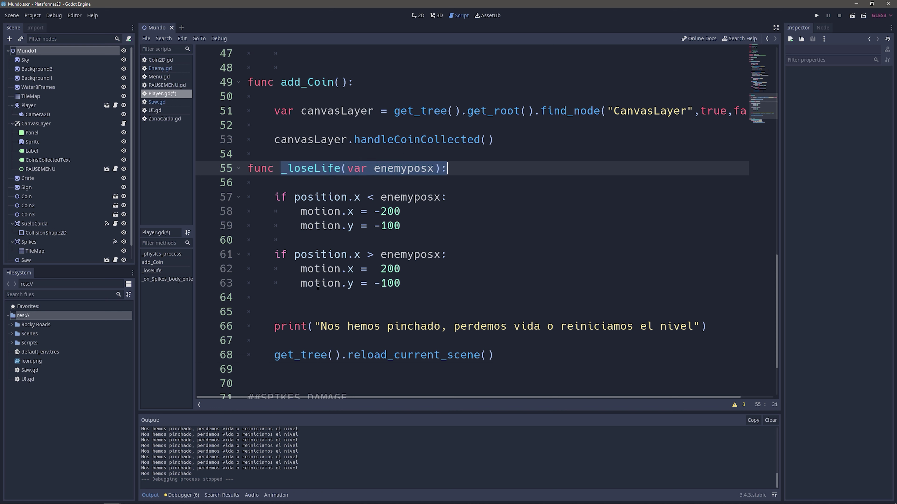
{"action": "left_click", "coordinate": [335, 292]}
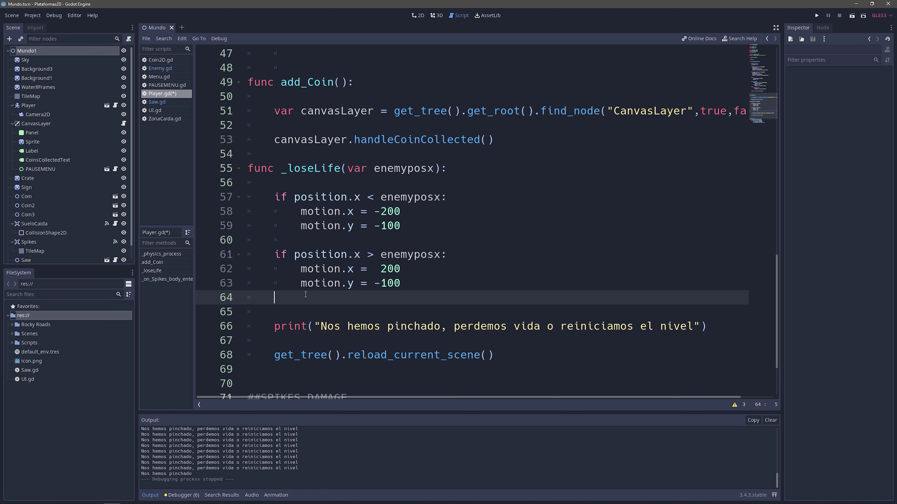
{"action": "key", "text": "Return"}
{"action": "type", "text": "k"}
{"action": "key", "text": "BackSpace"}
{"action": "type", "text": "l"}
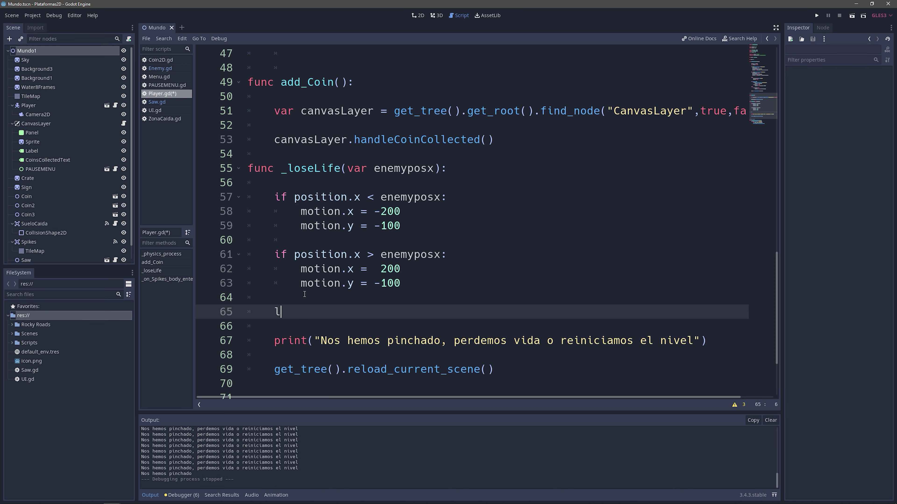
{"action": "type", "text": "ifes = l"}
{"action": "type", "text": "ifes-1"}
Change the print message to "Perdemos vida, vida actual: " + str(lifes)
{"action": "left_click", "coordinate": [289, 174]}
{"action": "left_click", "coordinate": [290, 311]}
{"action": "double_click", "coordinate": [350, 310]}
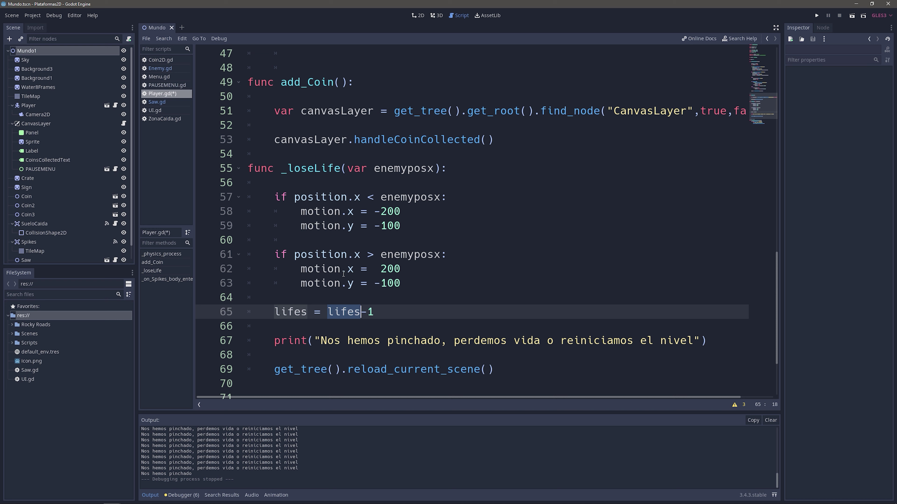
{"action": "scroll", "coordinate": [494, 304], "scroll_direction": "down", "scroll_amount": 1}
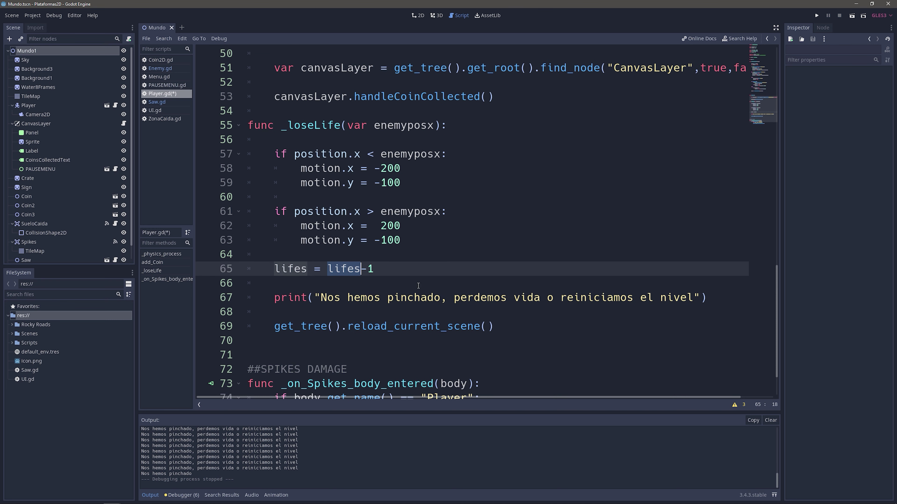
{"action": "left_click_drag", "start_coordinate": [681, 301], "coordinate": [321, 300]}
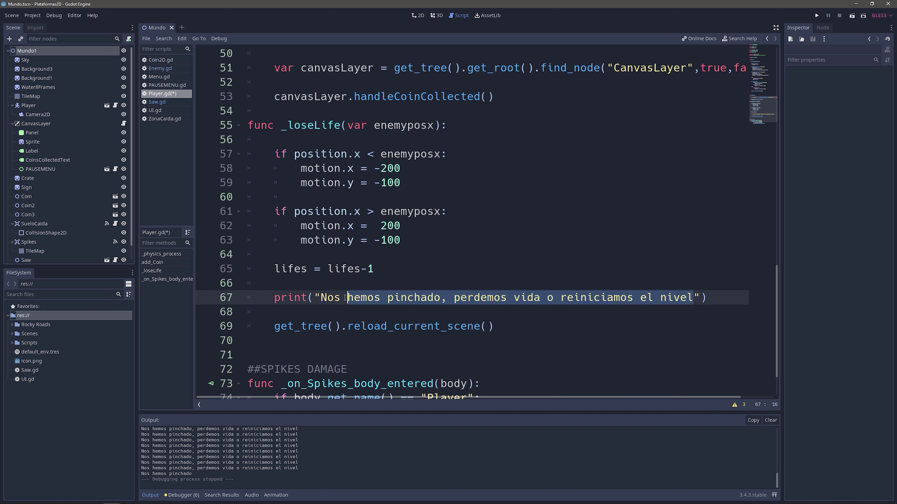
{"action": "type", "text": "perdemos"}
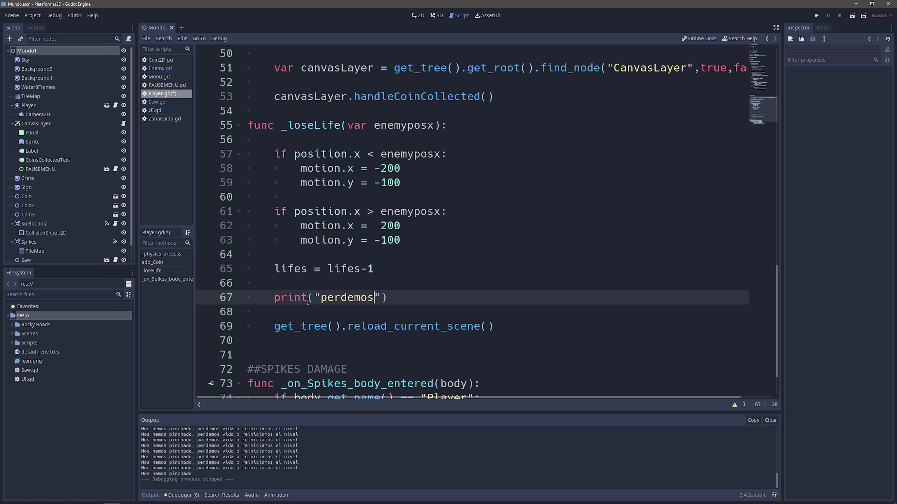
{"action": "type", "text": " vida"}
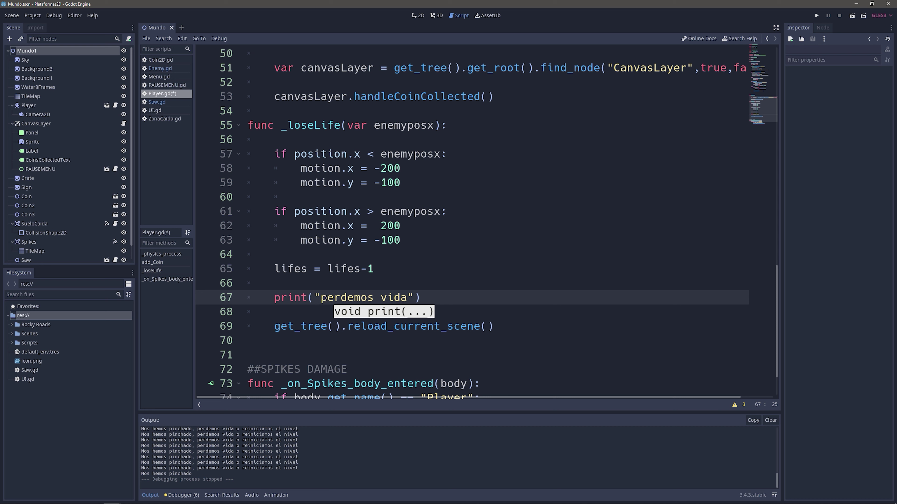
{"action": "left_click", "coordinate": [324, 298]}
{"action": "key", "text": "BackSpace"}
{"action": "type", "text": "P"}
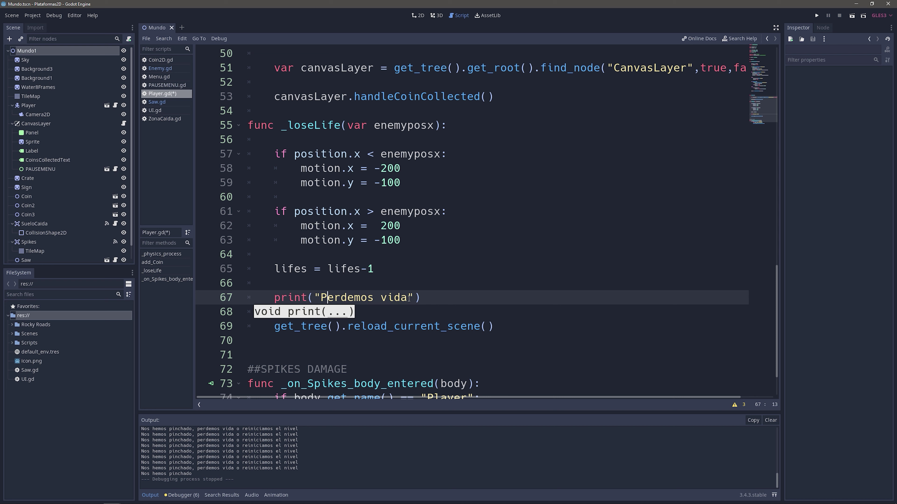
{"action": "left_click", "coordinate": [409, 299]}
{"action": "type", "text": ", vida"}
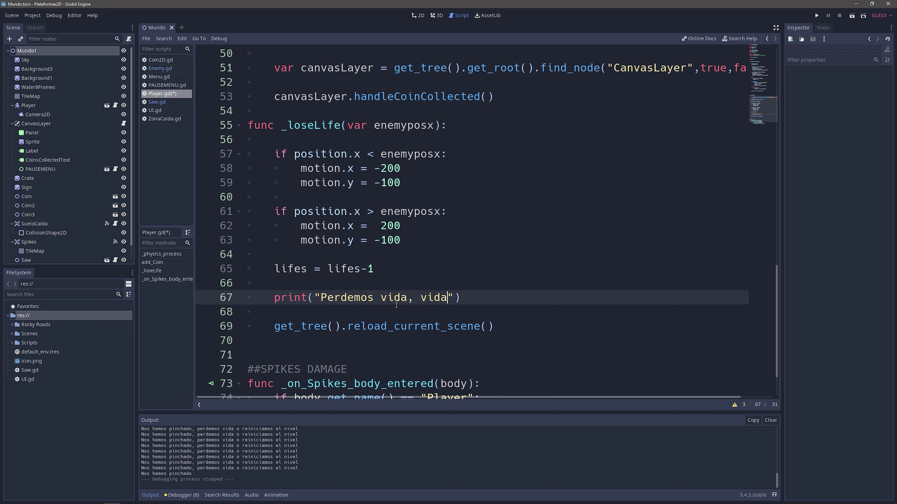
{"action": "type", "text": " actual"}
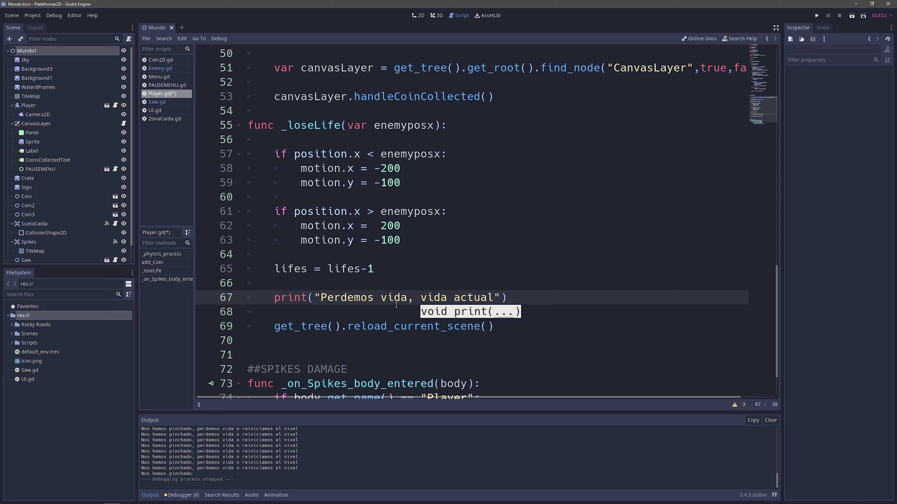
{"action": "type", "text": ":"}
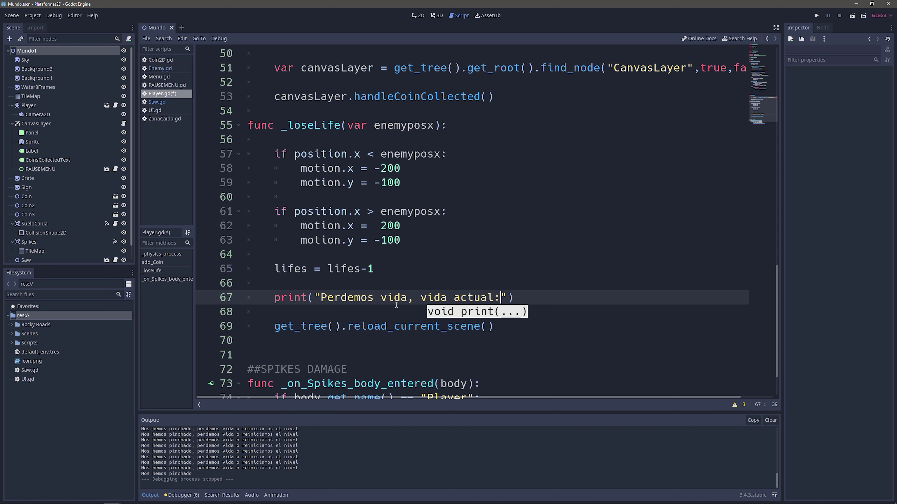
{"action": "type", "text": " \" "}
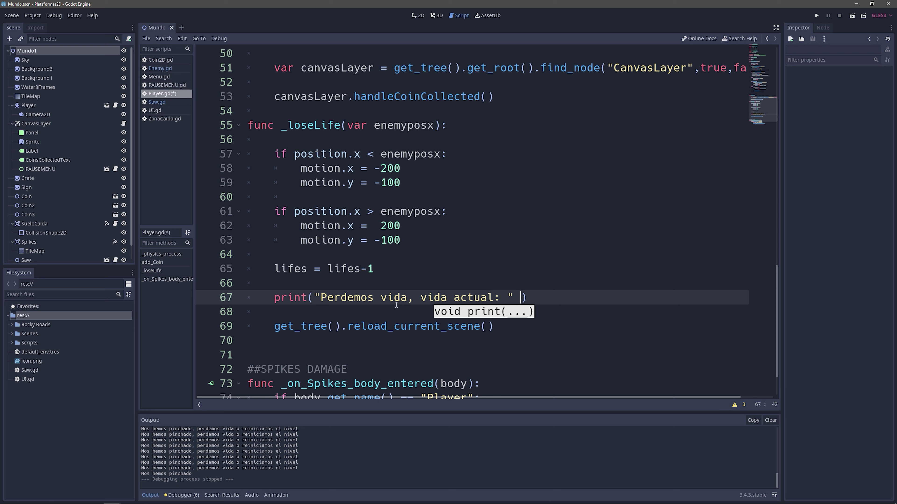
{"action": "type", "text": "+str"}
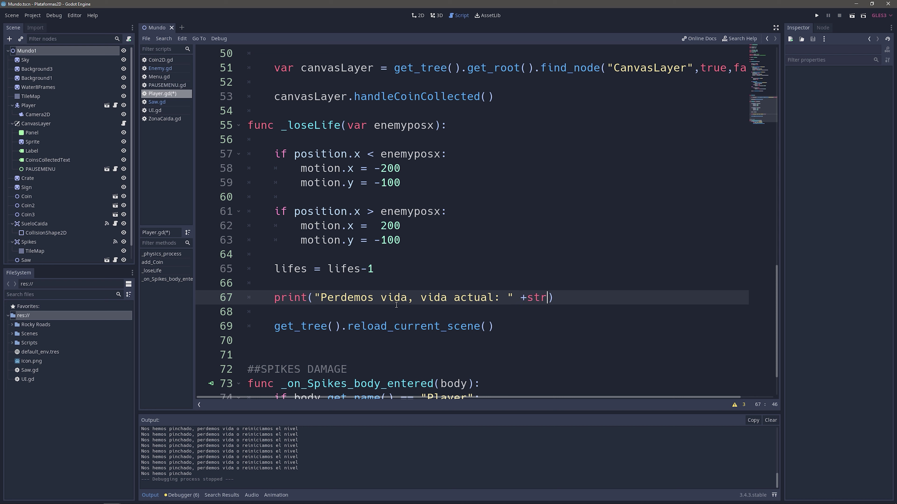
{"action": "type", "text": "(lifes"}
Save Player.gd and comment out the scene reload line again
{"action": "key", "text": "ctrl+s"}
{"action": "left_click_drag", "start_coordinate": [275, 326], "coordinate": [493, 326]}
{"action": "key", "text": "ctrl+k"}
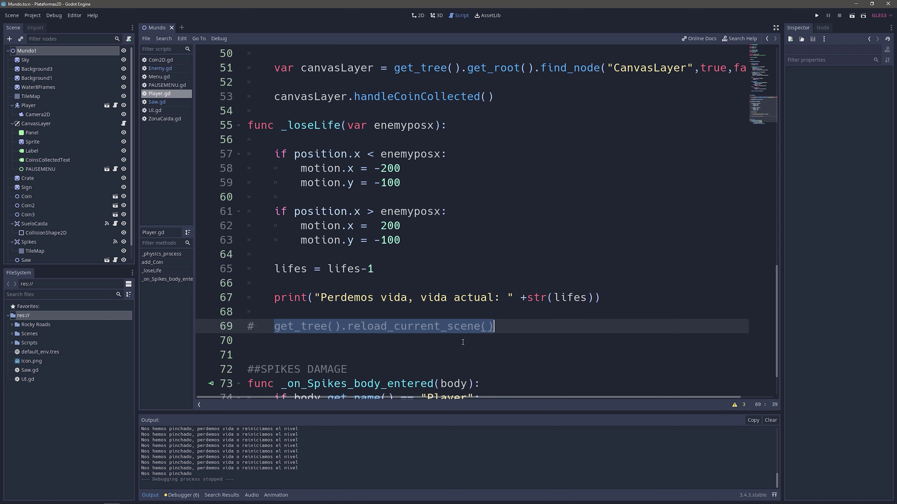
{"action": "left_click", "coordinate": [249, 326]}
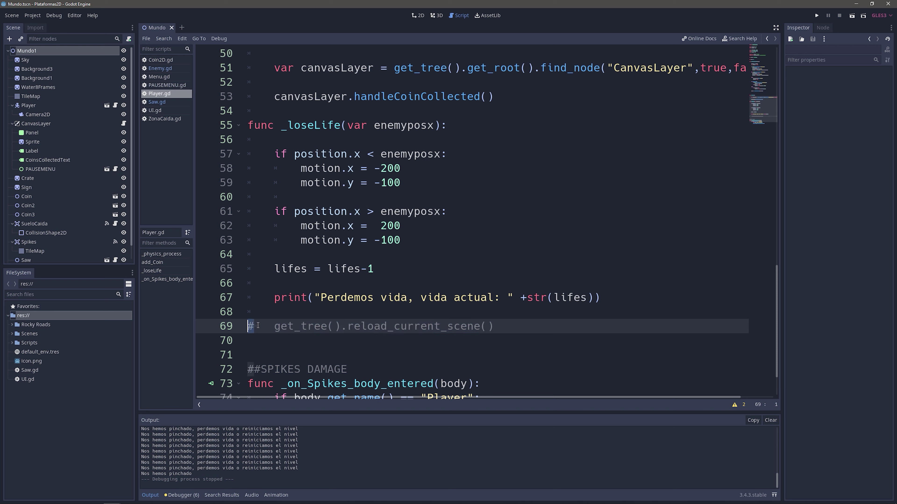
Run the game with F5, take three hits so lives drop from 2 to 0, then stop it
{"action": "left_click", "coordinate": [638, 231]}
{"action": "key", "text": "F5"}
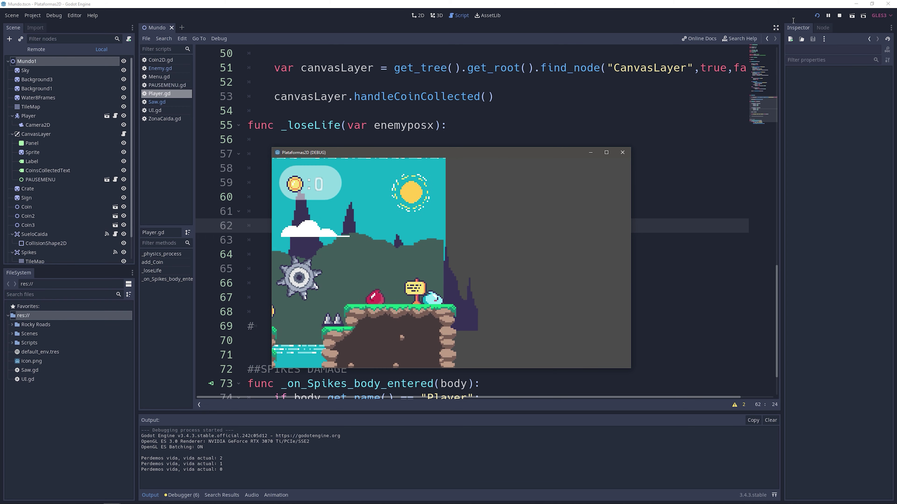
{"action": "left_click", "coordinate": [840, 16]}
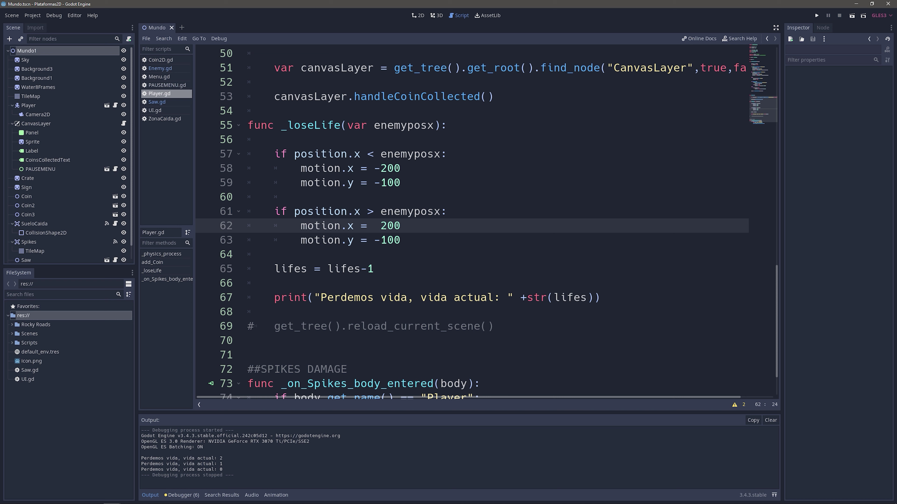
Add 'if lifes <=0:' below the print and indent the uncommented reload line under it
{"action": "left_click", "coordinate": [304, 312]}
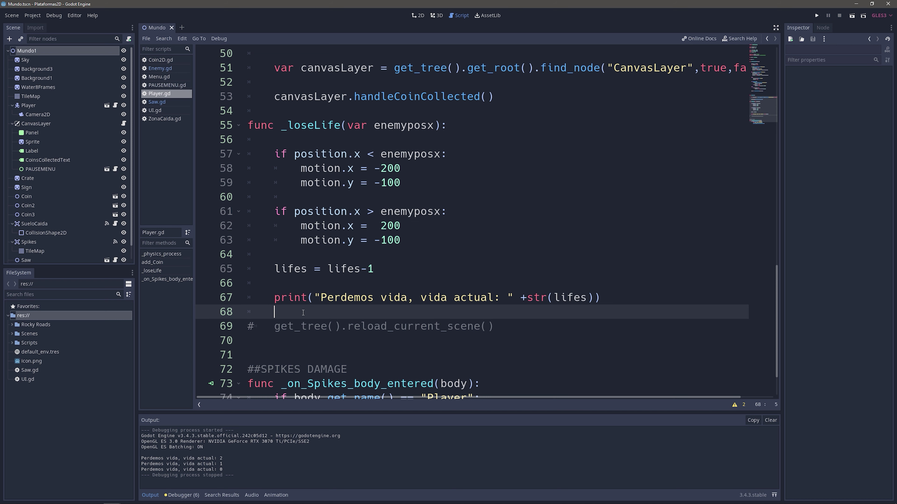
{"action": "key", "text": "Return"}
{"action": "type", "text": "if"}
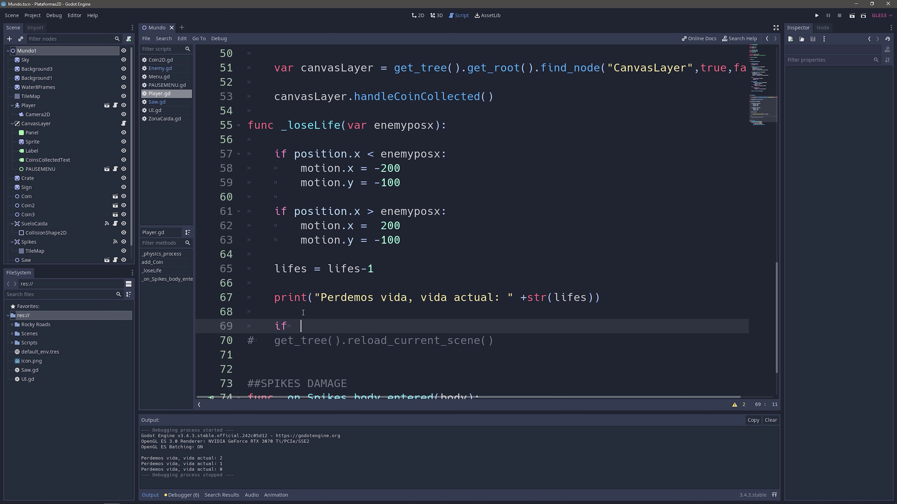
{"action": "type", "text": "lifes "}
{"action": "type", "text": "<="}
{"action": "key", "text": "BackSpace"}
{"action": "key", "text": "BackSpace"}
{"action": "type", "text": "<=0"}
{"action": "type", "text": ":"}
{"action": "left_click", "coordinate": [267, 345]}
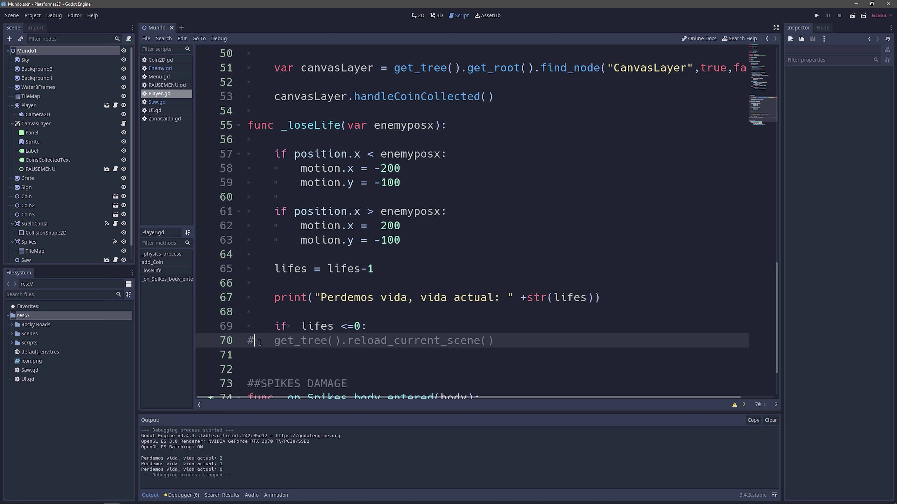
{"action": "key", "text": "ctrl+k"}
{"action": "key", "text": "Tab"}
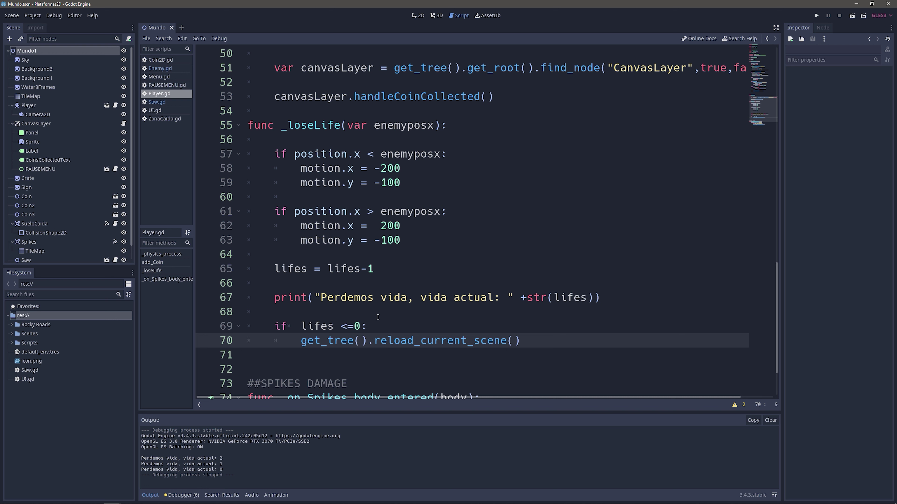
Review the lifes <=0: condition on line 69
{"action": "left_click", "coordinate": [382, 318]}
{"action": "left_click", "coordinate": [353, 324]}
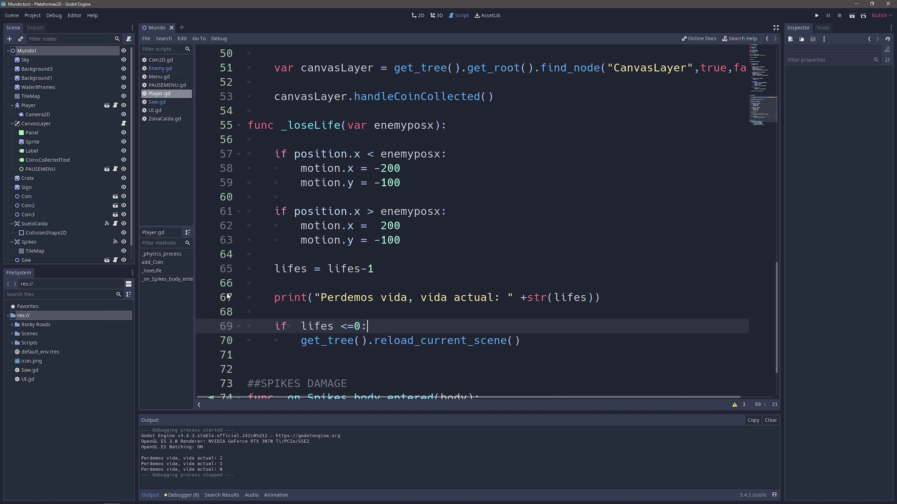
{"action": "left_click_drag", "start_coordinate": [301, 326], "coordinate": [366, 327]}
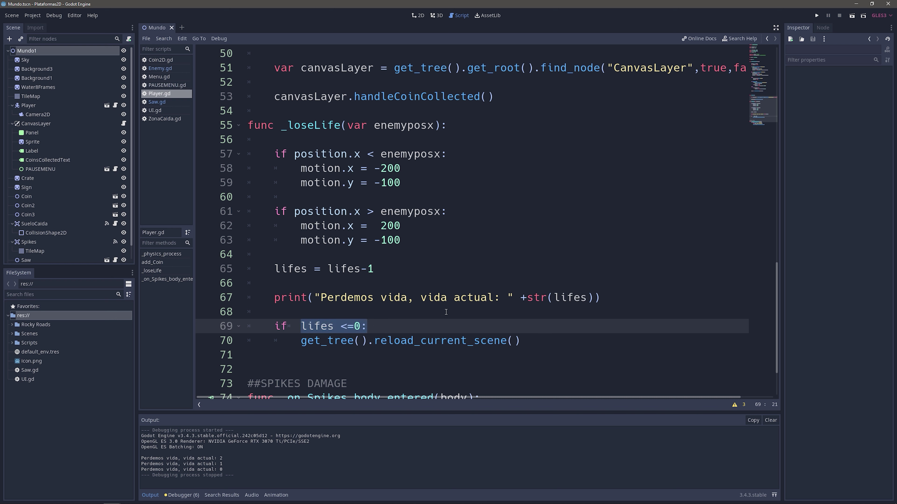
{"action": "left_click", "coordinate": [374, 327]}
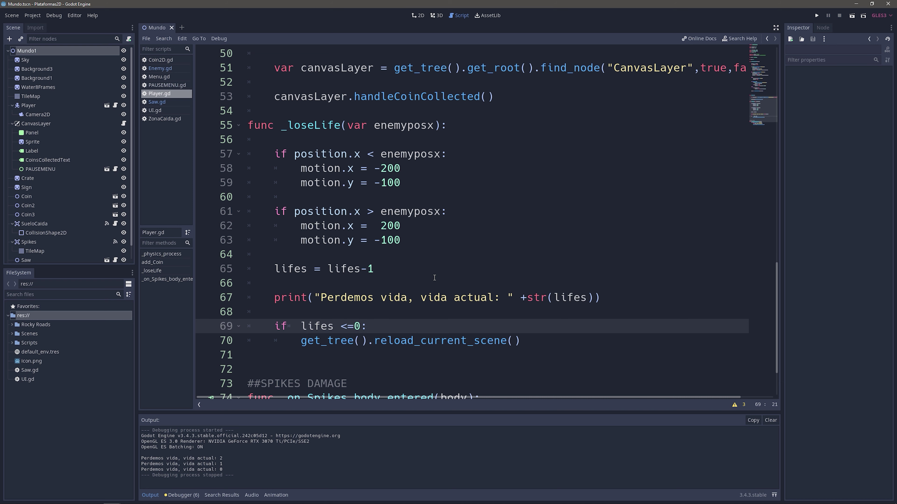
{"action": "scroll", "coordinate": [401, 311], "scroll_direction": "up", "scroll_amount": 2}
{"action": "scroll", "coordinate": [462, 298], "scroll_direction": "down", "scroll_amount": 3}
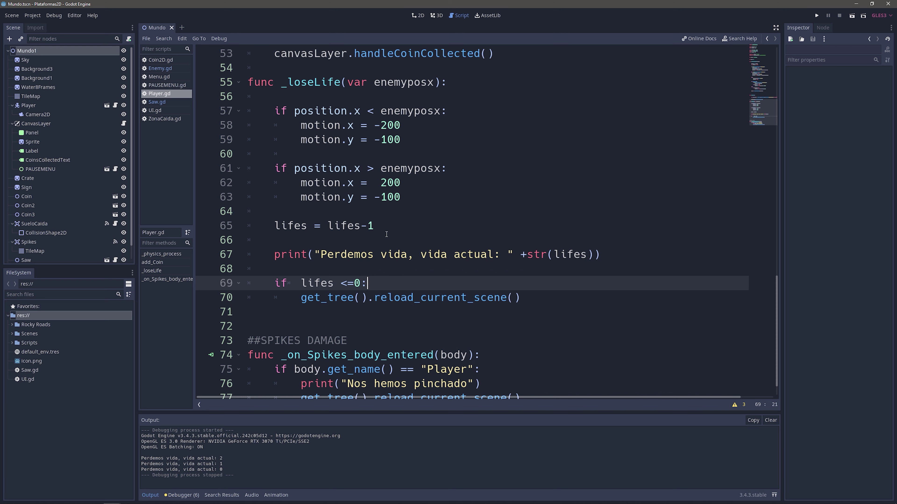
Switch to the 2D view and zoom out over the Mundo level
{"action": "left_click", "coordinate": [418, 15]}
{"action": "scroll", "coordinate": [407, 206], "scroll_direction": "down", "scroll_amount": 3}
{"action": "scroll", "coordinate": [451, 243], "scroll_direction": "down", "scroll_amount": 2}
{"action": "scroll", "coordinate": [471, 256], "scroll_direction": "down", "scroll_amount": 1}
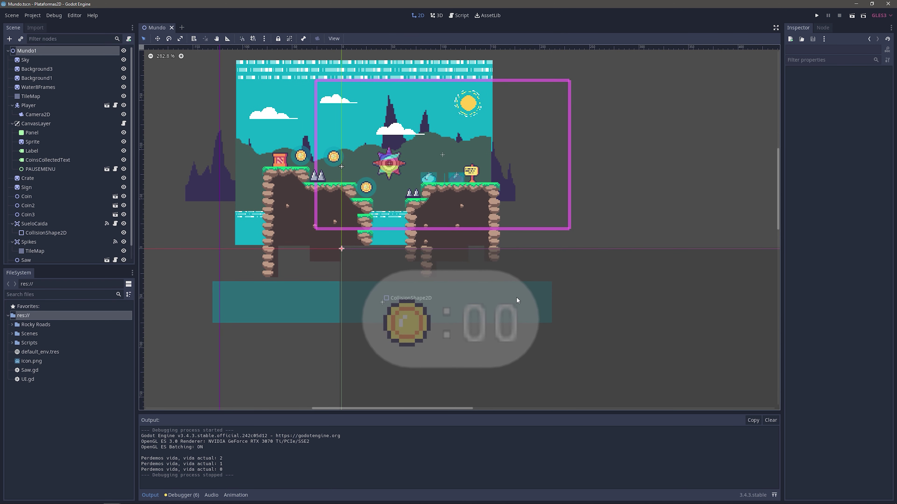
{"action": "scroll", "coordinate": [516, 296], "scroll_direction": "down", "scroll_amount": 2}
{"action": "scroll", "coordinate": [454, 304], "scroll_direction": "down", "scroll_amount": 2}
{"action": "scroll", "coordinate": [570, 233], "scroll_direction": "down", "scroll_amount": 1}
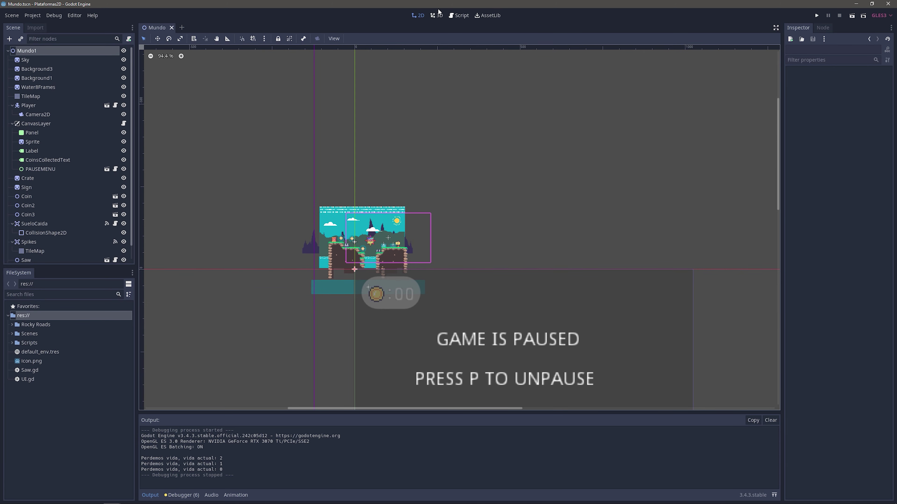
Duplicate the CanvasLayer's coin Sprite with Ctrl+D and rename the Sprite2 copy to Heart1
{"action": "left_click", "coordinate": [34, 141]}
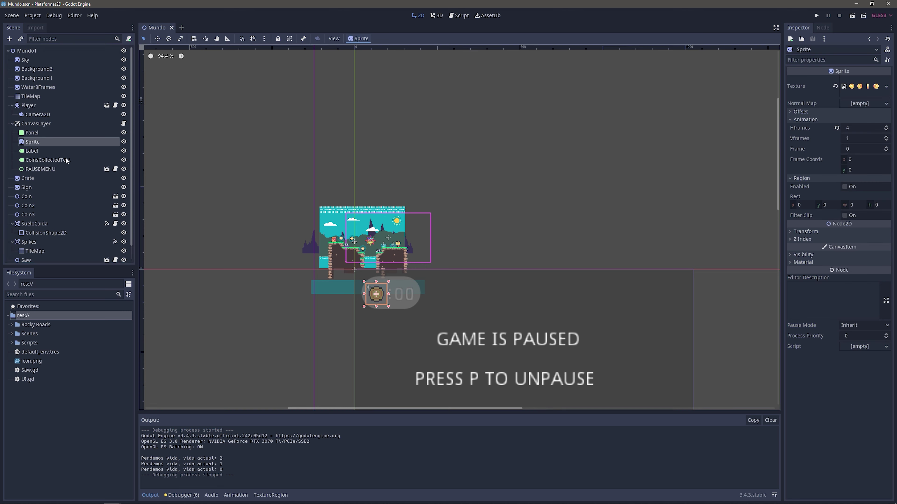
{"action": "key", "text": "ctrl+d"}
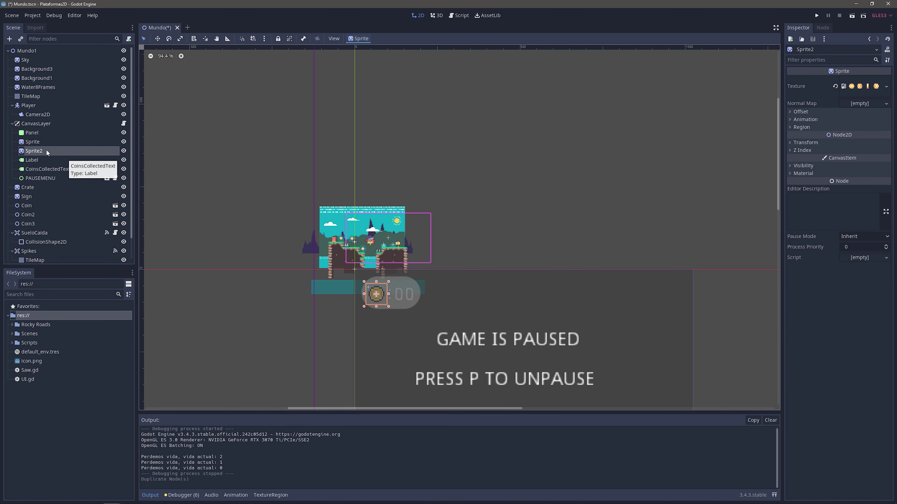
{"action": "right_click", "coordinate": [31, 142]}
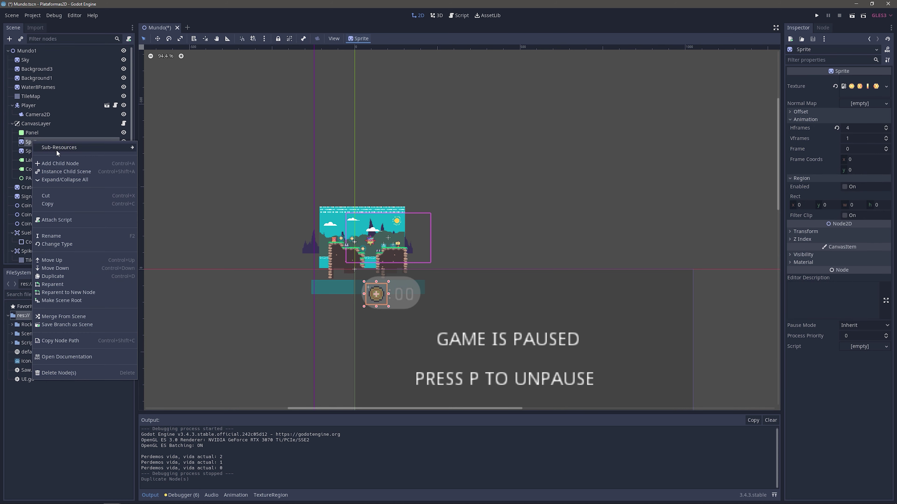
{"action": "mouse_move", "coordinate": [57, 151]}
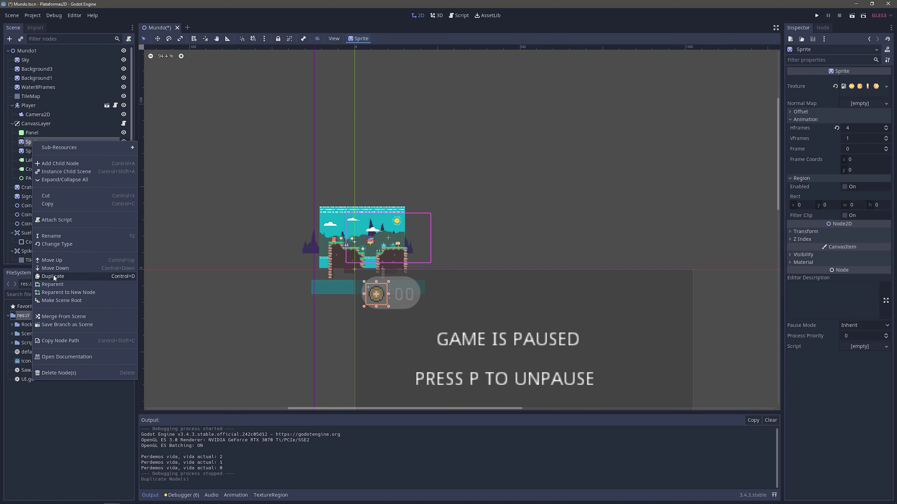
{"action": "left_click", "coordinate": [42, 151]}
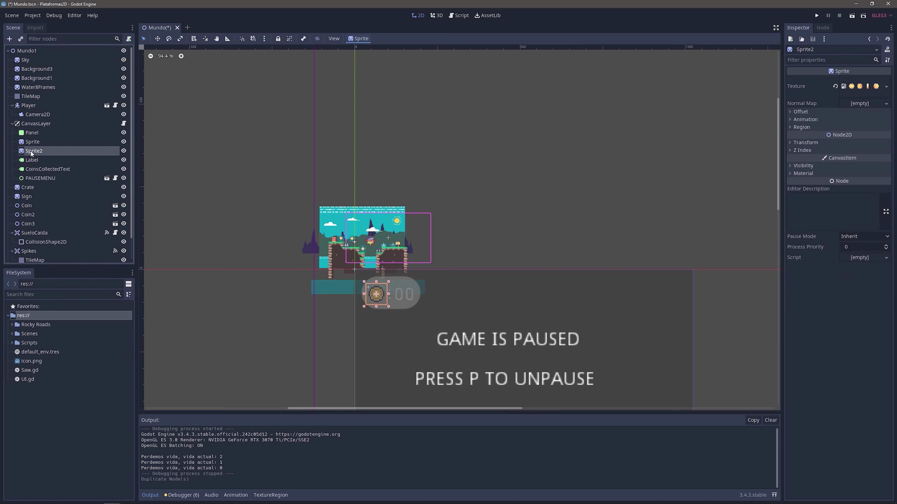
{"action": "left_click", "coordinate": [41, 151]}
{"action": "type", "text": "Heart"}
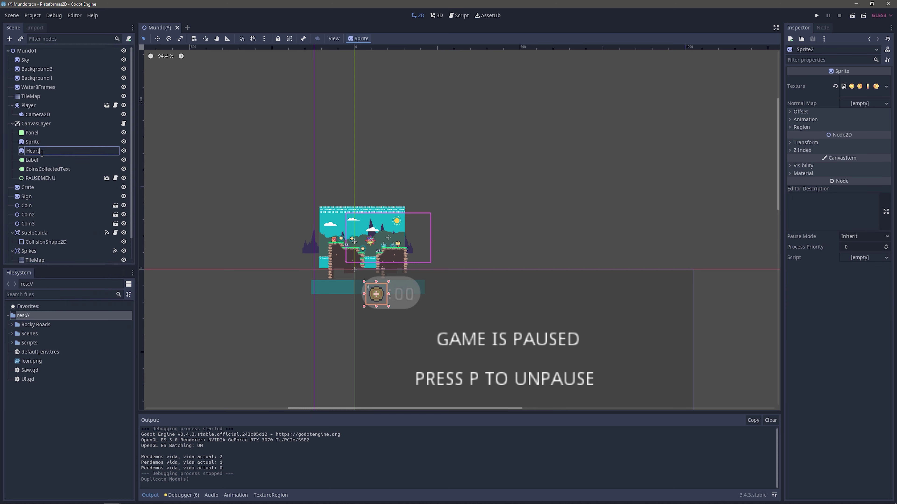
{"action": "type", "text": "1"}
{"action": "key", "text": "Return"}
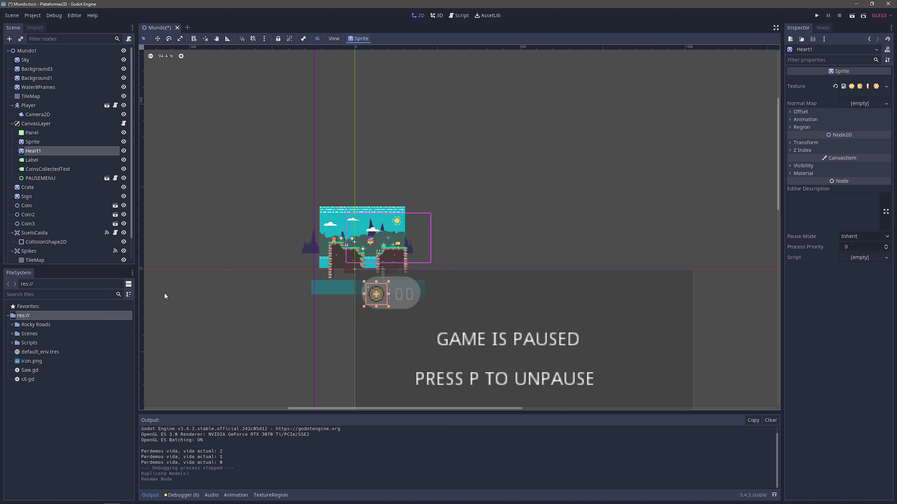
Give Heart1 the heart.png texture and place it beside the coin counter
{"action": "left_click", "coordinate": [11, 325]}
{"action": "scroll", "coordinate": [69, 362], "scroll_direction": "down", "scroll_amount": 5}
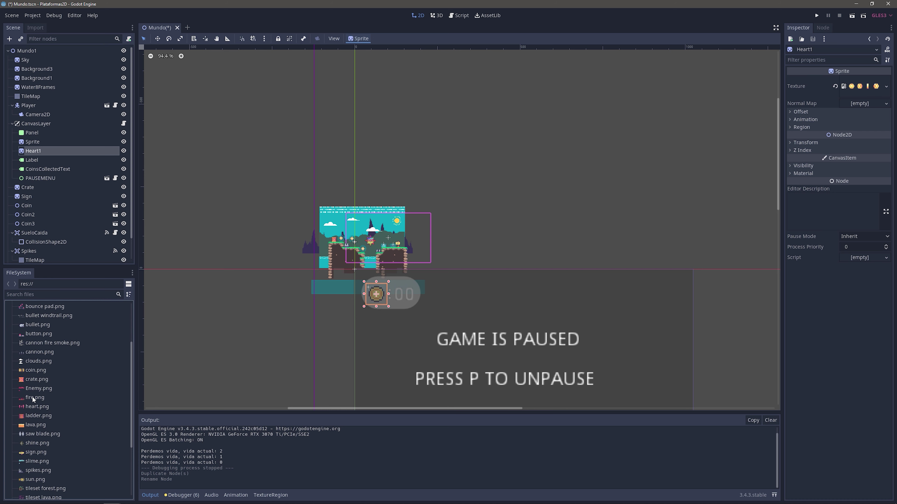
{"action": "left_click_drag", "start_coordinate": [39, 407], "coordinate": [409, 350]}
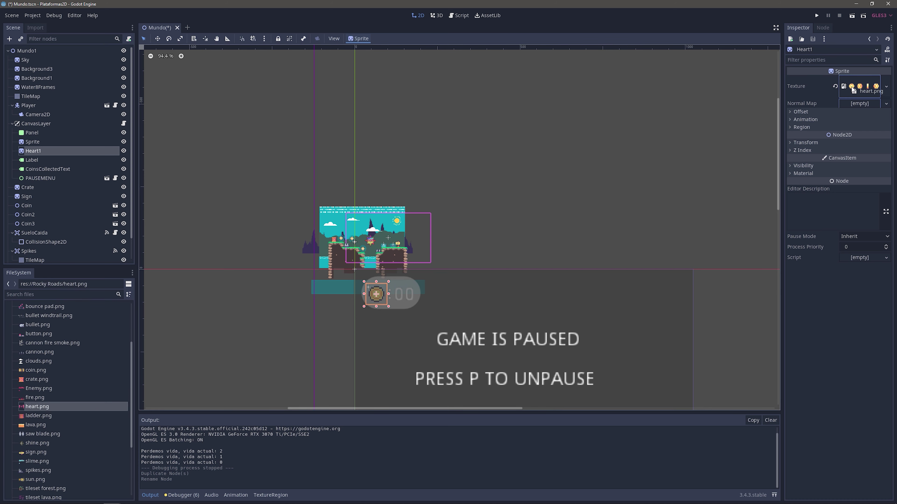
{"action": "left_click_drag", "start_coordinate": [850, 95], "coordinate": [853, 89]}
{"action": "scroll", "coordinate": [385, 288], "scroll_direction": "up", "scroll_amount": 5}
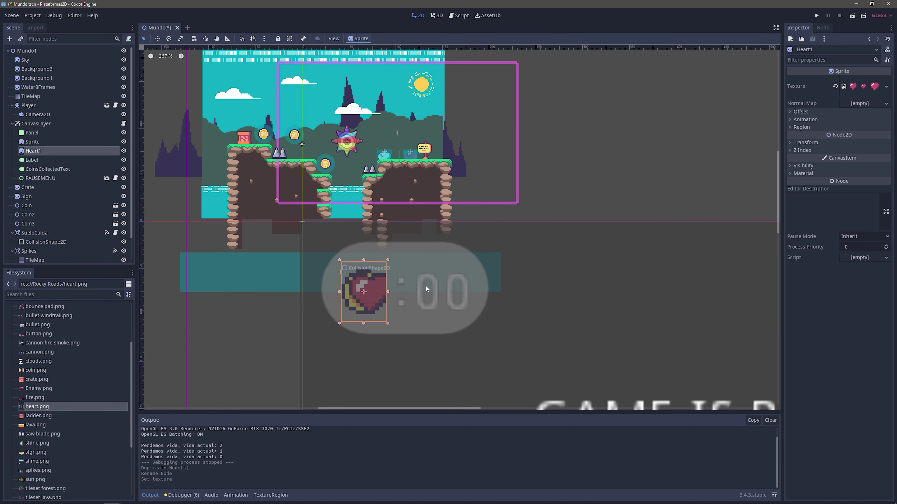
{"action": "left_click_drag", "start_coordinate": [387, 289], "coordinate": [547, 287]}
{"action": "scroll", "coordinate": [582, 226], "scroll_direction": "down", "scroll_amount": 2}
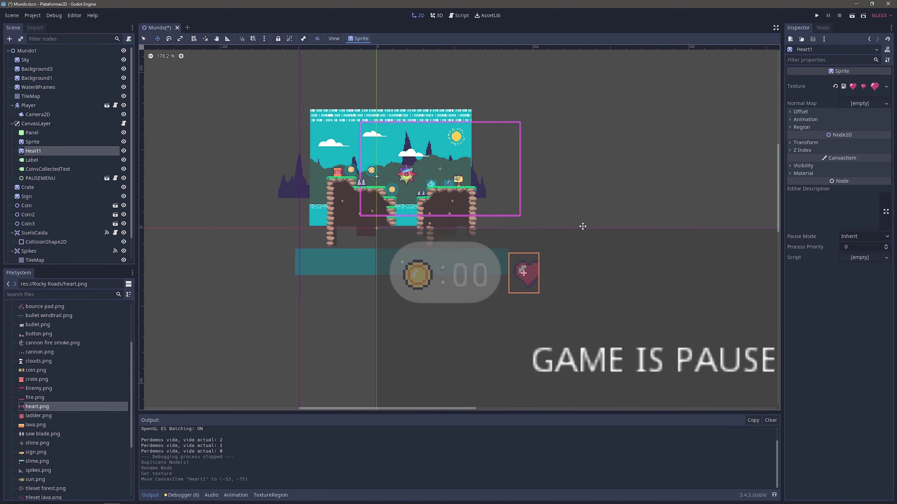
{"action": "middle_click_drag", "start_coordinate": [583, 226], "coordinate": [453, 196]}
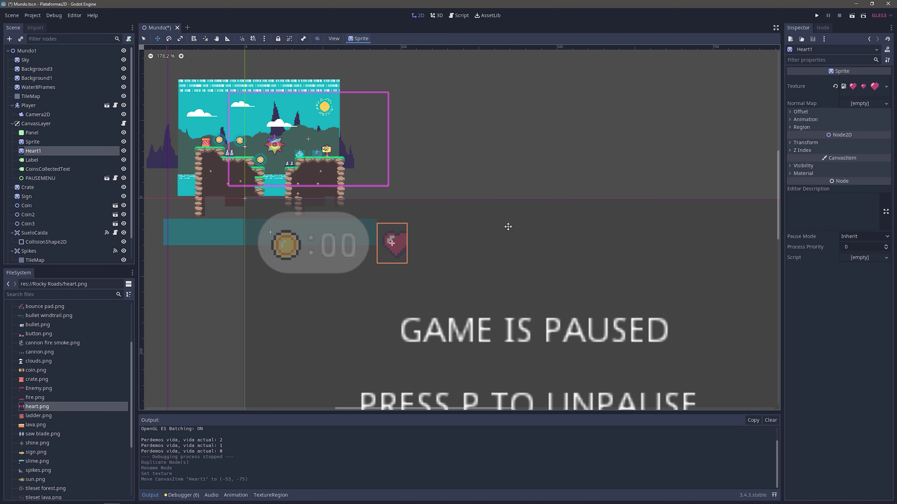
{"action": "scroll", "coordinate": [398, 228], "scroll_direction": "up", "scroll_amount": 2}
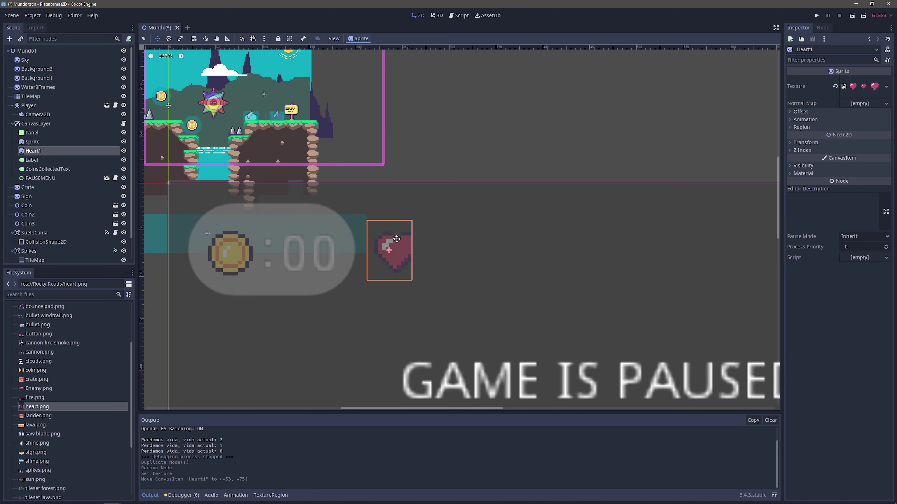
Set Heart1's Hframes to 3 and play-test the game to see the heart
{"action": "left_click", "coordinate": [790, 119]}
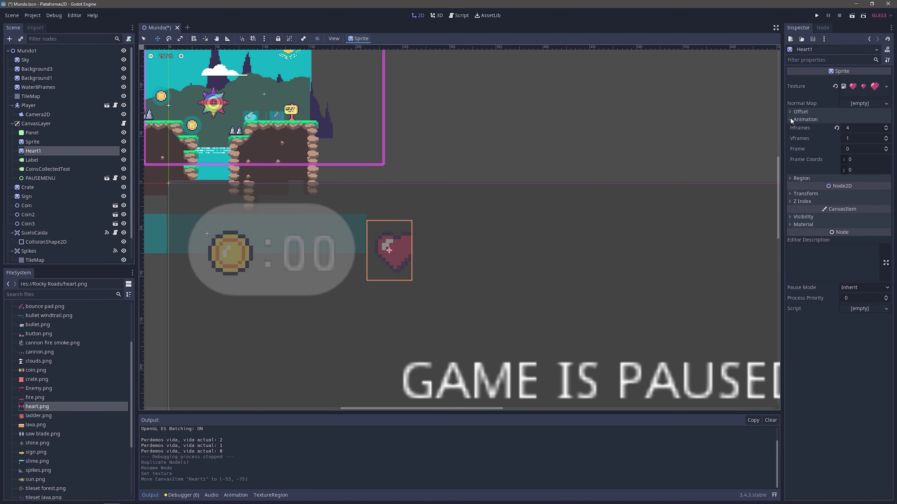
{"action": "left_click", "coordinate": [886, 131]}
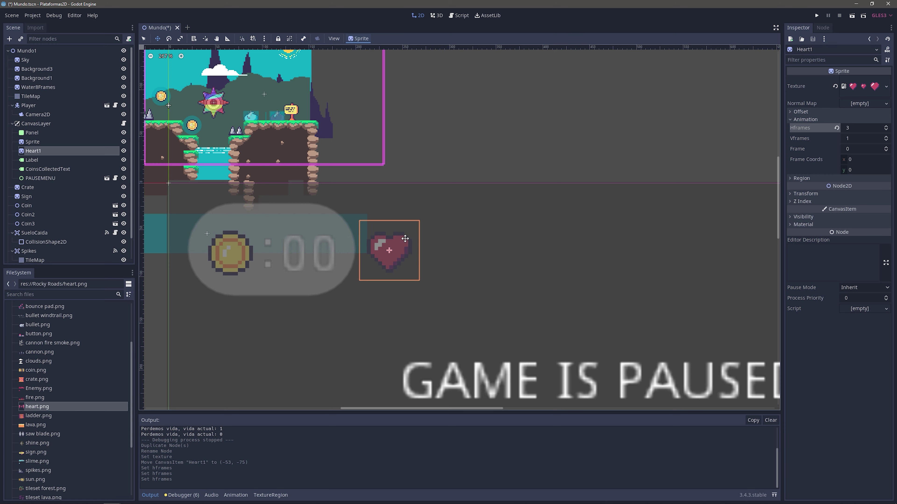
{"action": "scroll", "coordinate": [405, 238], "scroll_direction": "down", "scroll_amount": 3}
{"action": "scroll", "coordinate": [444, 270], "scroll_direction": "down", "scroll_amount": 2}
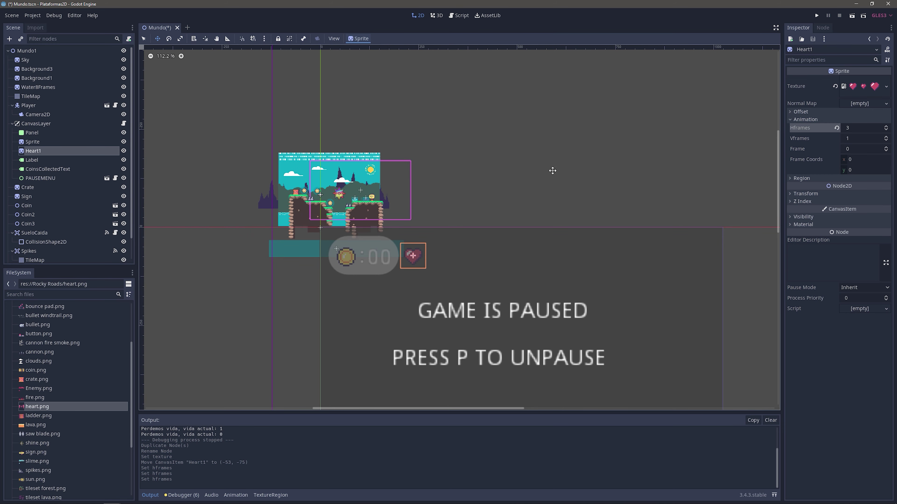
{"action": "left_click", "coordinate": [816, 16]}
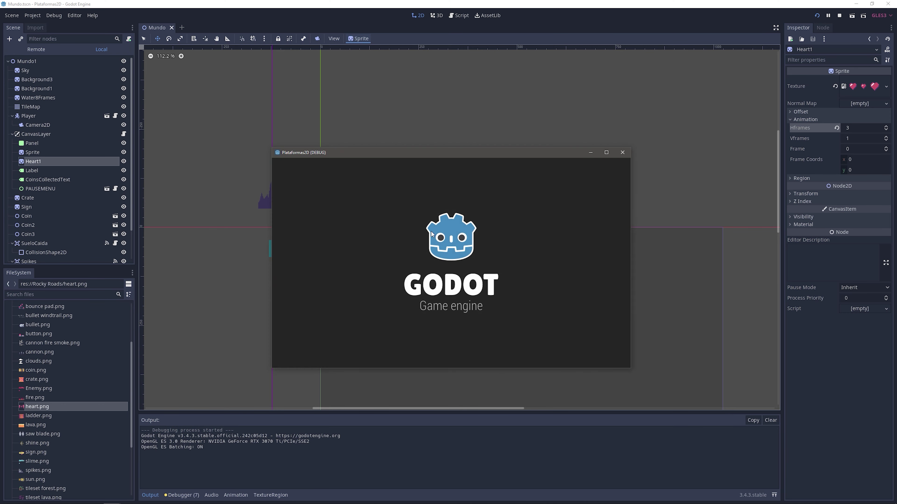
{"action": "left_click", "coordinate": [622, 153]}
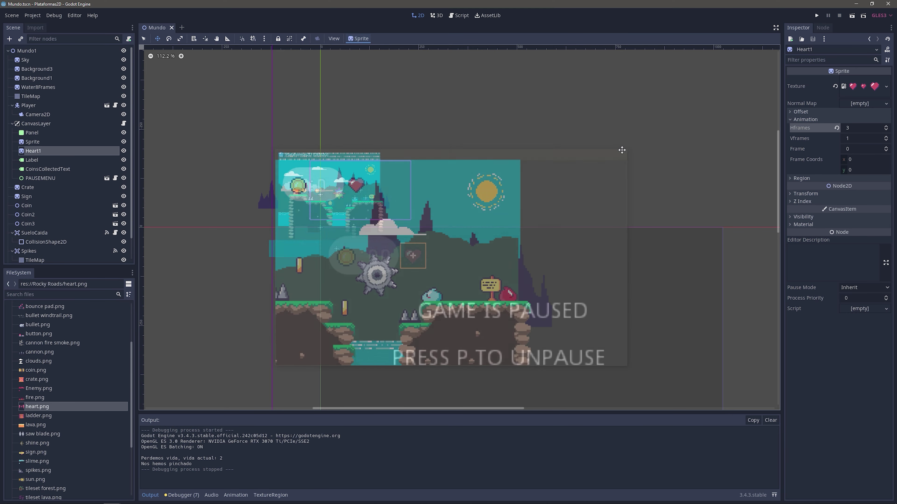
{"action": "scroll", "coordinate": [440, 249], "scroll_direction": "up", "scroll_amount": 3}
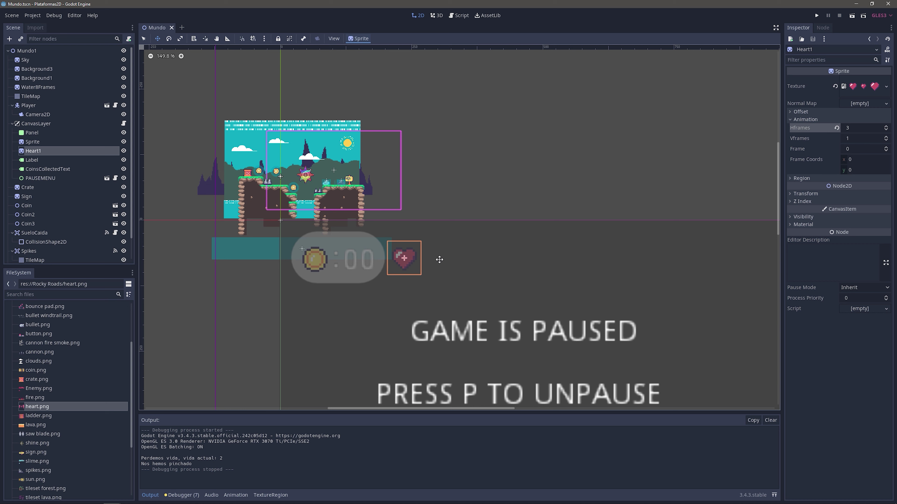
Duplicate Heart1 into Heart2 and Heart3 and move Heart3 right of the others
{"action": "left_click", "coordinate": [41, 150]}
{"action": "key", "text": "ctrl+d"}
{"action": "key", "text": "ctrl+d"}
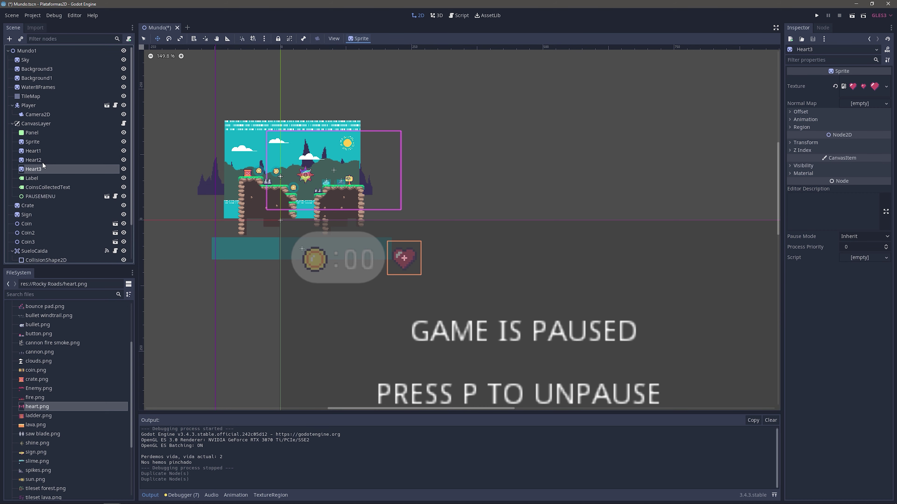
{"action": "left_click_drag", "start_coordinate": [408, 250], "coordinate": [471, 253]}
{"action": "left_click", "coordinate": [62, 161]}
Adjust Heart2 and Heart3 so all three hearts sit side by side
{"action": "scroll", "coordinate": [438, 254], "scroll_direction": "up", "scroll_amount": 4}
{"action": "left_click", "coordinate": [69, 169]}
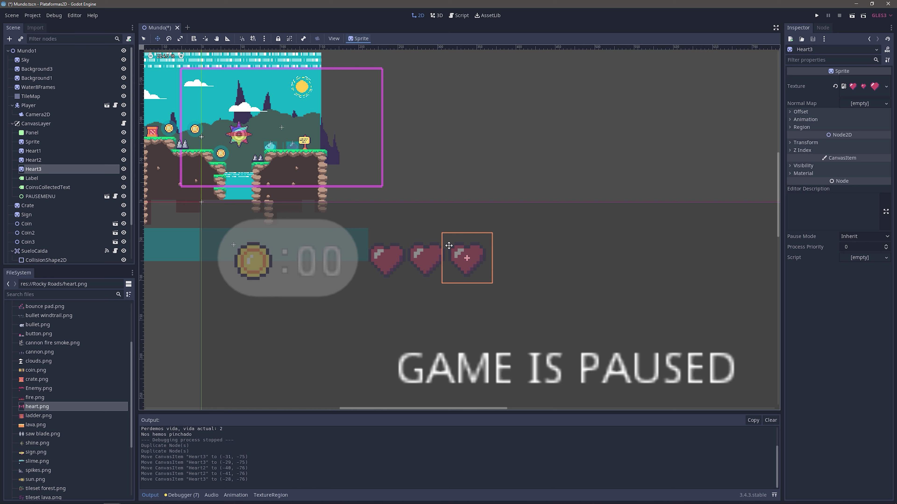
{"action": "left_click", "coordinate": [426, 256]}
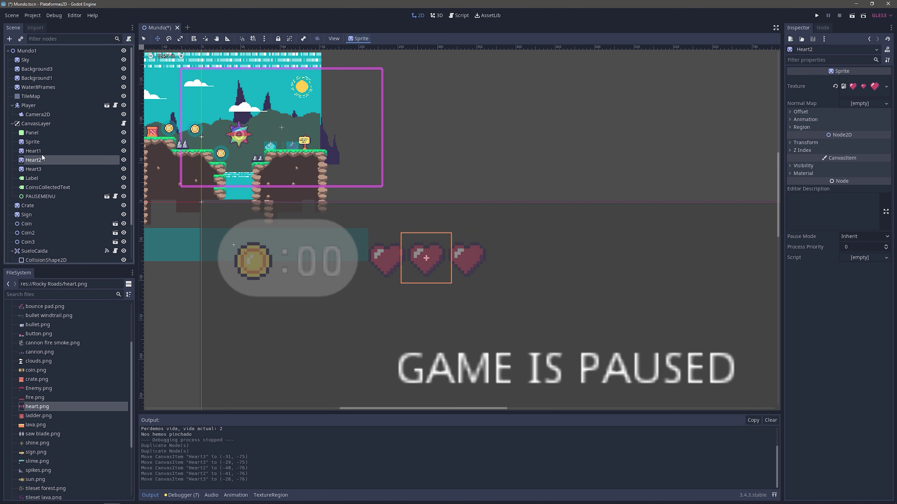
{"action": "left_click", "coordinate": [384, 249]}
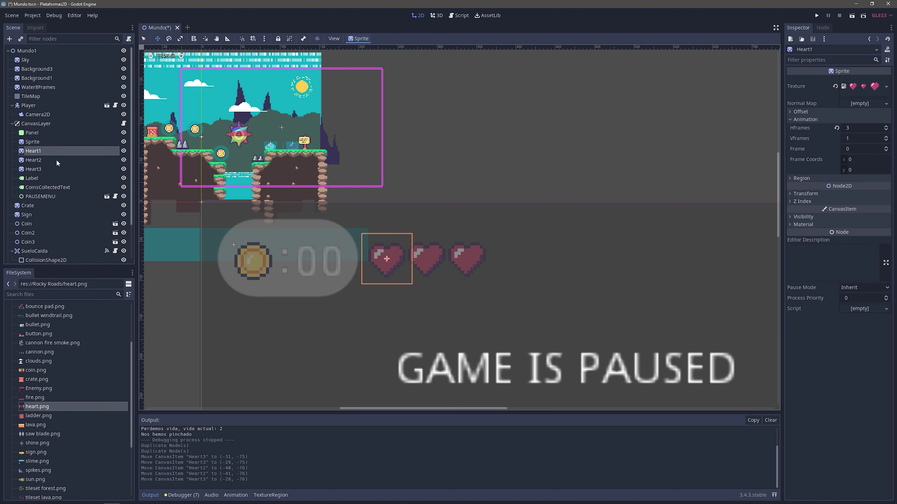
{"action": "left_click", "coordinate": [33, 169]}
{"action": "scroll", "coordinate": [443, 217], "scroll_direction": "down", "scroll_amount": 1}
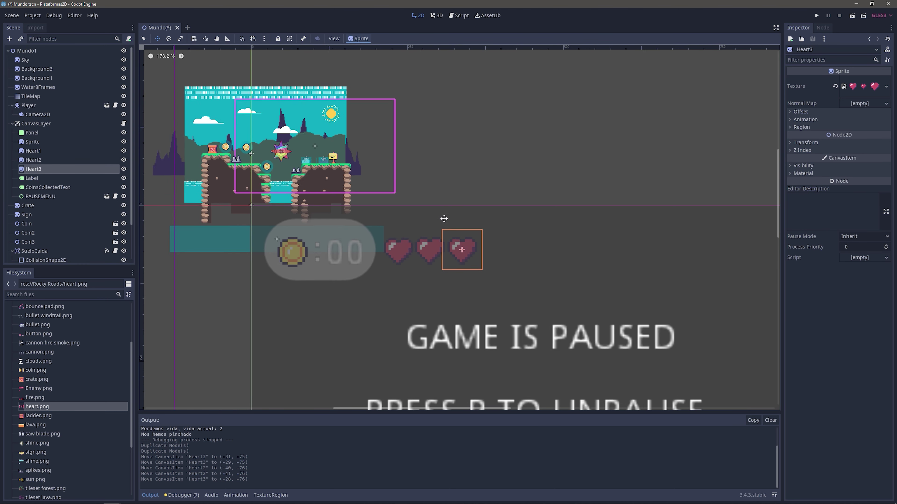
{"action": "scroll", "coordinate": [443, 217], "scroll_direction": "down", "scroll_amount": 1}
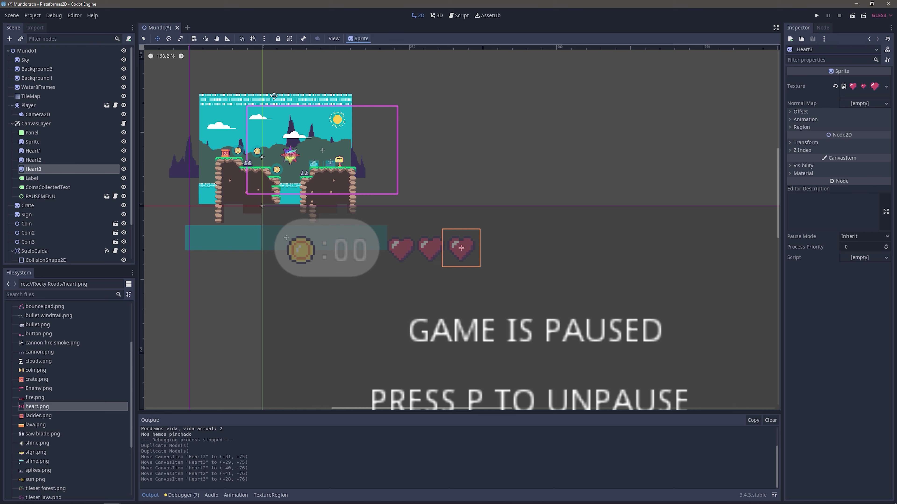
Open UI.gd and declare 'var heart1' below the coins variable
{"action": "left_click", "coordinate": [460, 16]}
{"action": "left_click", "coordinate": [158, 110]}
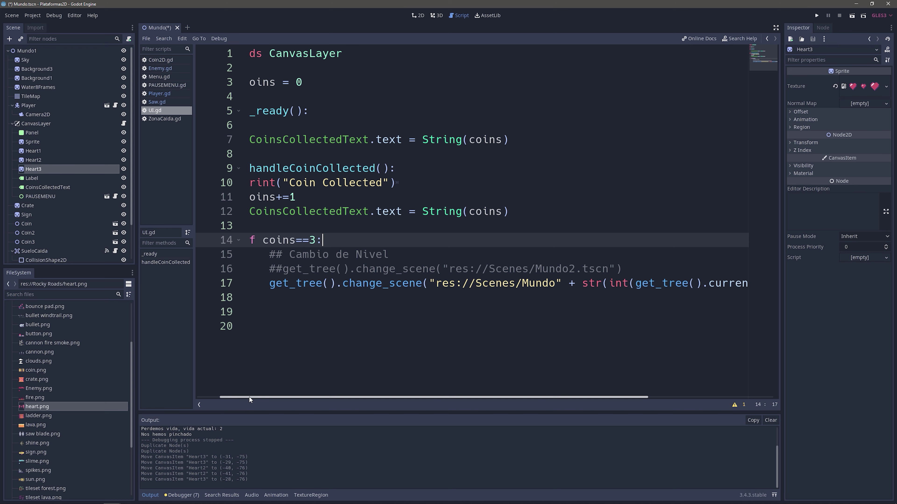
{"action": "left_click_drag", "start_coordinate": [248, 396], "coordinate": [204, 396]}
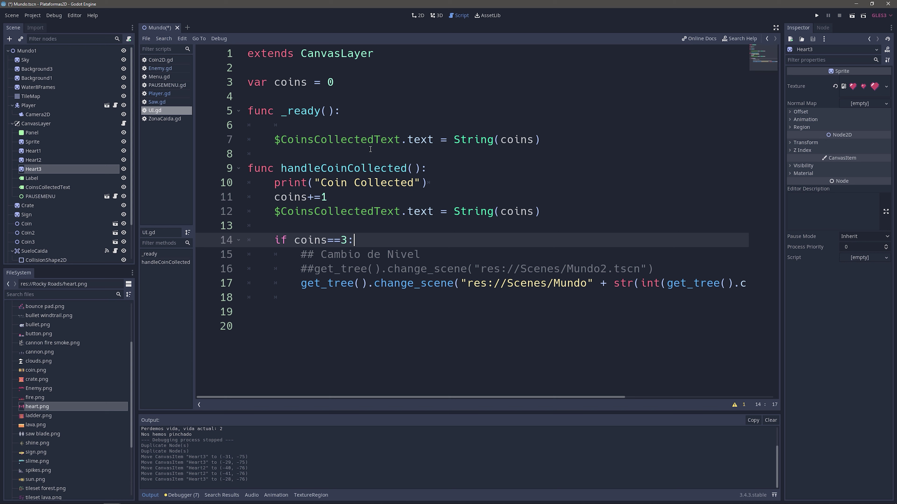
{"action": "left_click", "coordinate": [336, 82]}
{"action": "key", "text": "Return"}
{"action": "key", "text": "Return"}
{"action": "type", "text": "var "}
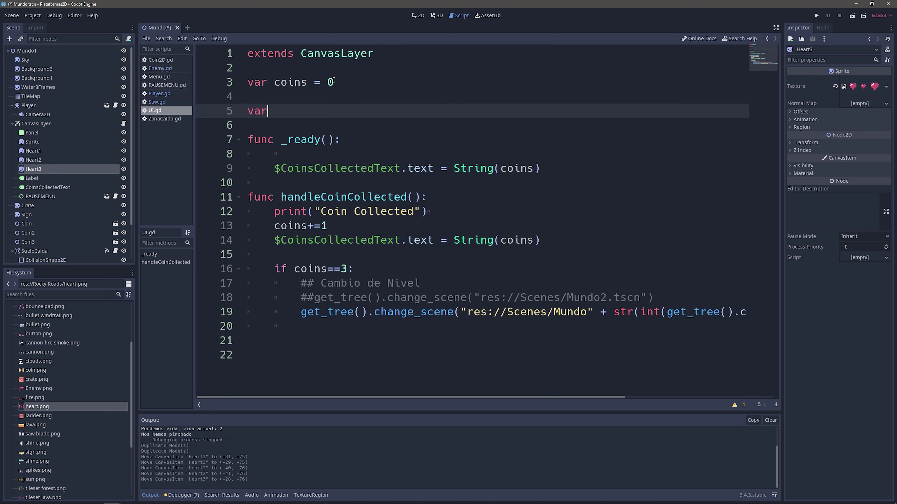
{"action": "type", "text": "heart1"}
Duplicate the heart1 declaration onto two more lines
{"action": "left_click_drag", "start_coordinate": [331, 110], "coordinate": [247, 110]}
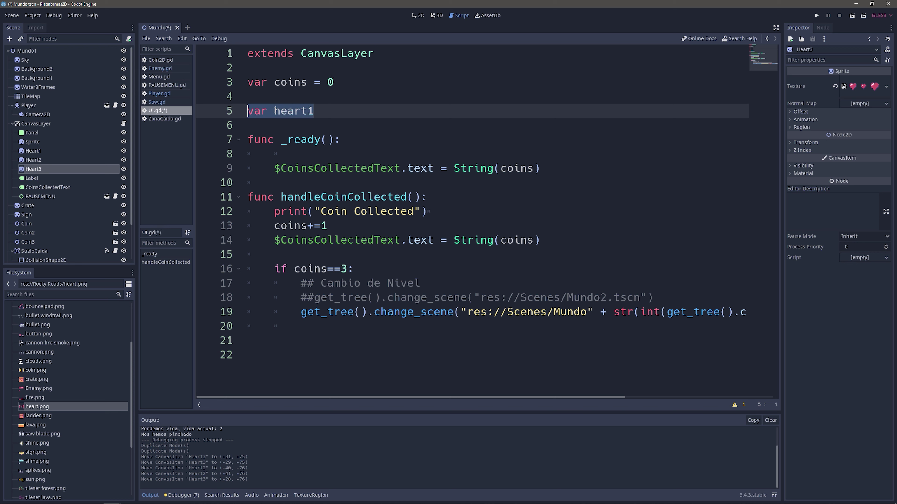
{"action": "left_click", "coordinate": [331, 110]}
{"action": "key", "text": "Return"}
{"action": "type", "text": "var heart1"}
{"action": "key", "text": "Return"}
{"action": "type", "text": "var heart1"}
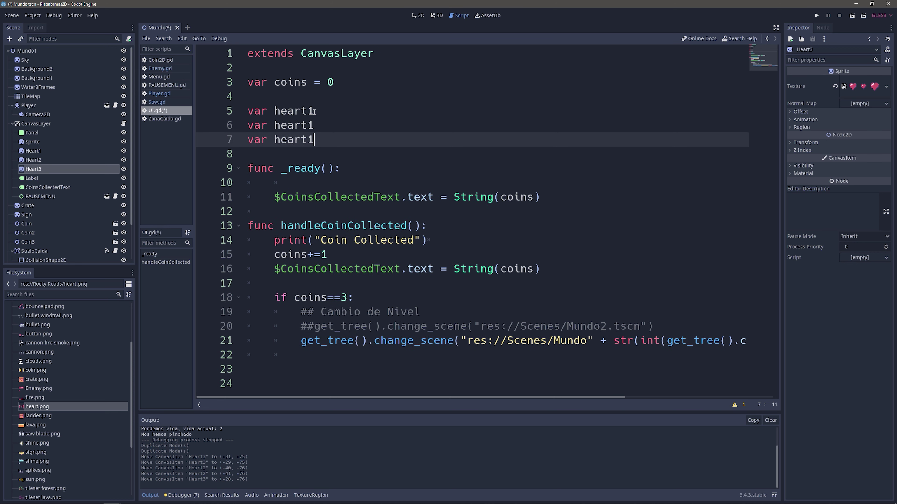
Rename the copies to heart2 and heart3 and save UI.gd
{"action": "left_click", "coordinate": [317, 129]}
{"action": "key", "text": "BackSpace"}
{"action": "type", "text": "2"}
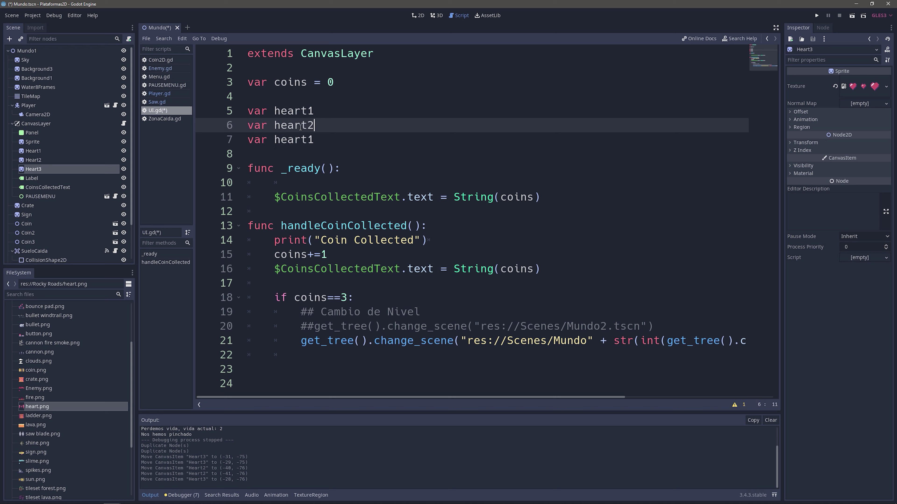
{"action": "left_click", "coordinate": [311, 140]}
{"action": "key", "text": "BackSpace"}
{"action": "type", "text": "3"}
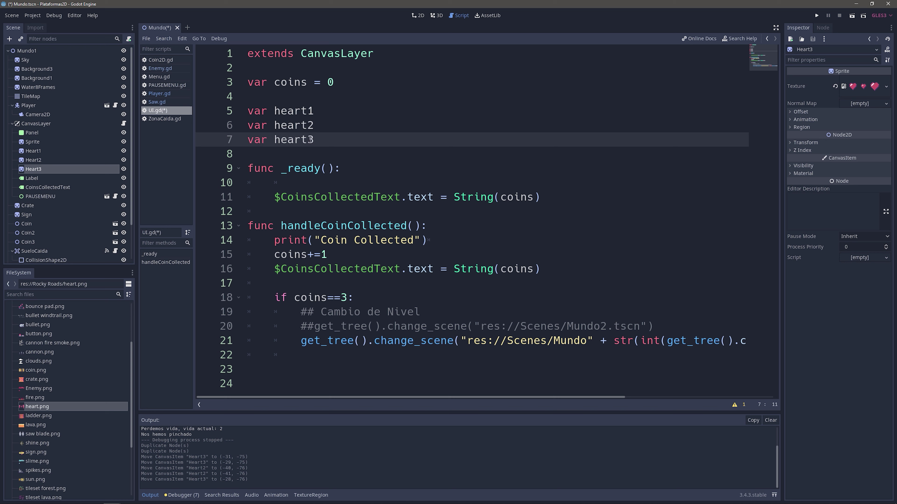
{"action": "key", "text": "ctrl+s"}
Review the heart declarations and start a new indented line inside _ready
{"action": "double_click", "coordinate": [288, 112]}
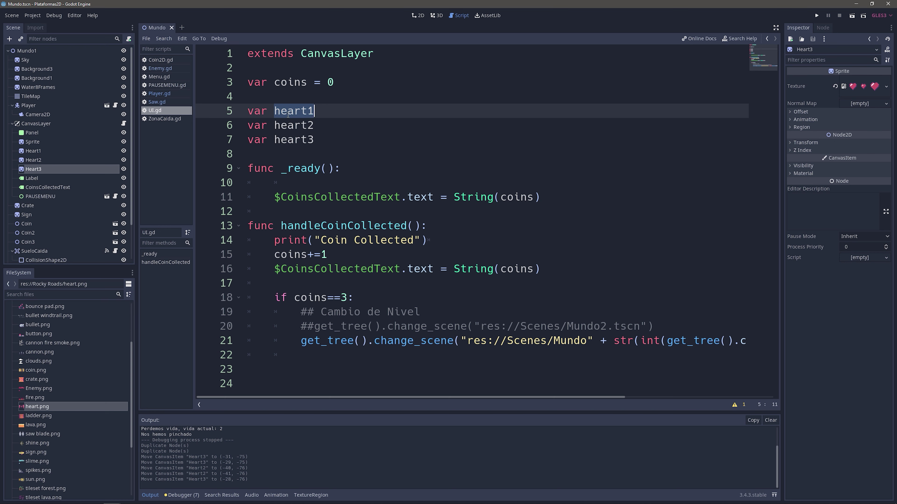
{"action": "left_click", "coordinate": [293, 125]}
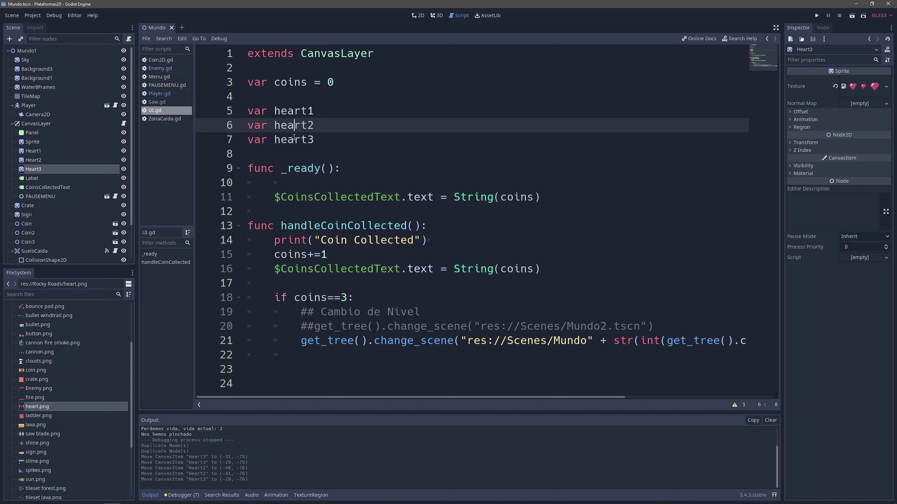
{"action": "double_click", "coordinate": [295, 139]}
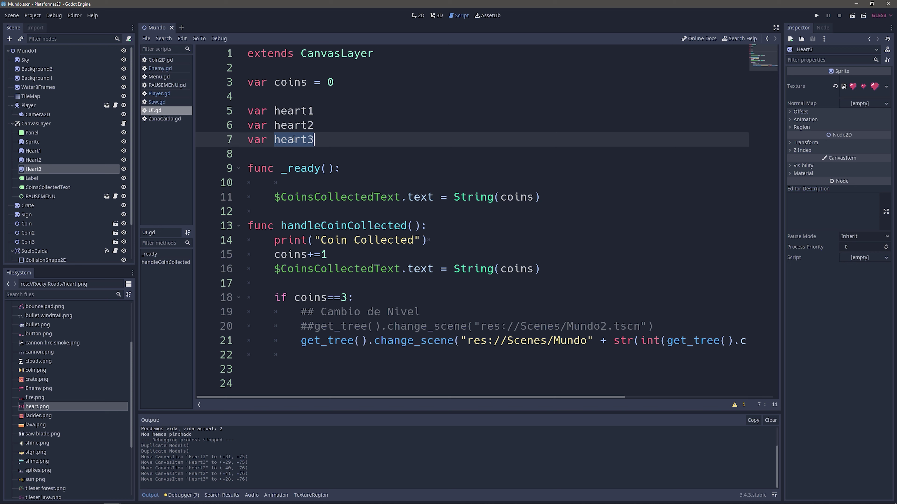
{"action": "left_click", "coordinate": [355, 173]}
{"action": "key", "text": "Return"}
Write heart1 = get_node("Heart1") in _ready and save the script
{"action": "left_click", "coordinate": [287, 193]}
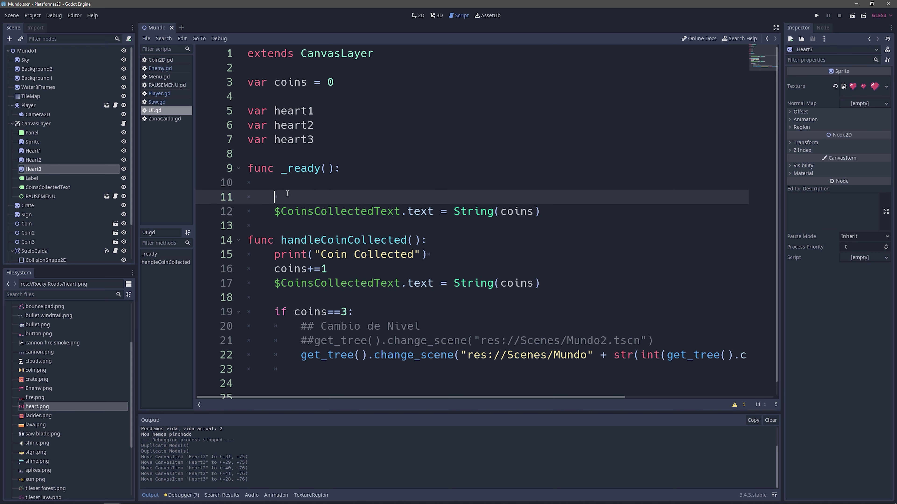
{"action": "type", "text": "hea"}
{"action": "type", "text": "rt1 ="}
{"action": "type", "text": " get_nod"}
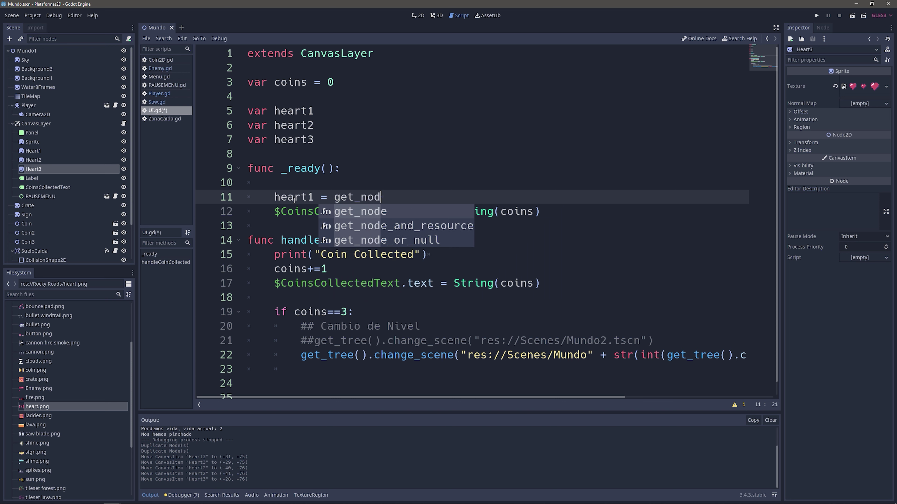
{"action": "type", "text": "e"}
{"action": "key", "text": "Return"}
{"action": "key", "text": "Escape"}
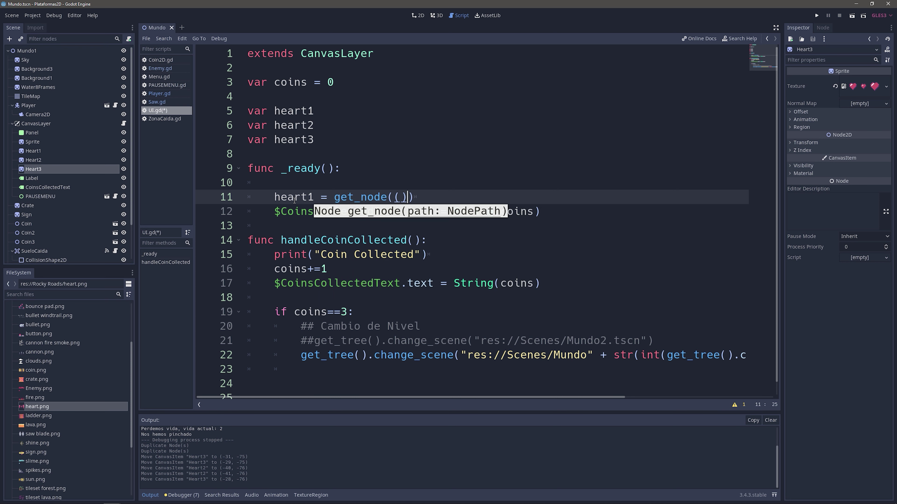
{"action": "key", "text": "Delete"}
{"action": "type", "text": ")"}
{"action": "key", "text": "Return"}
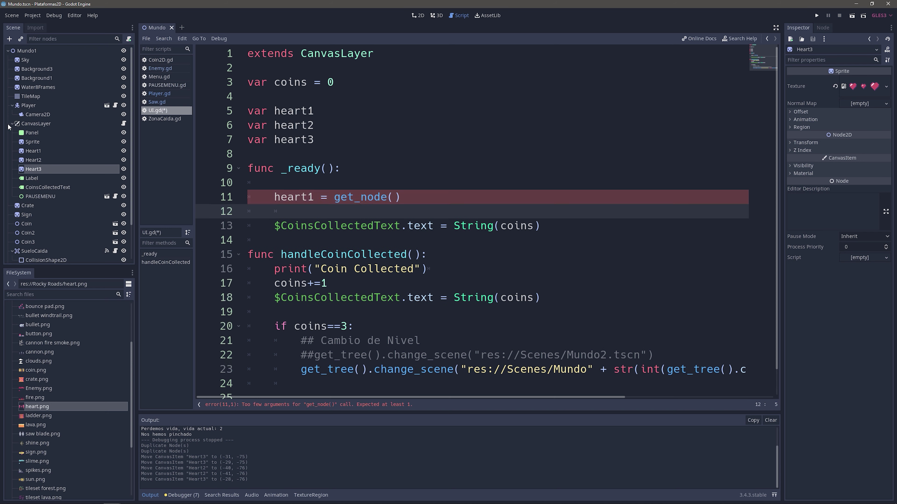
{"action": "left_click", "coordinate": [394, 197]}
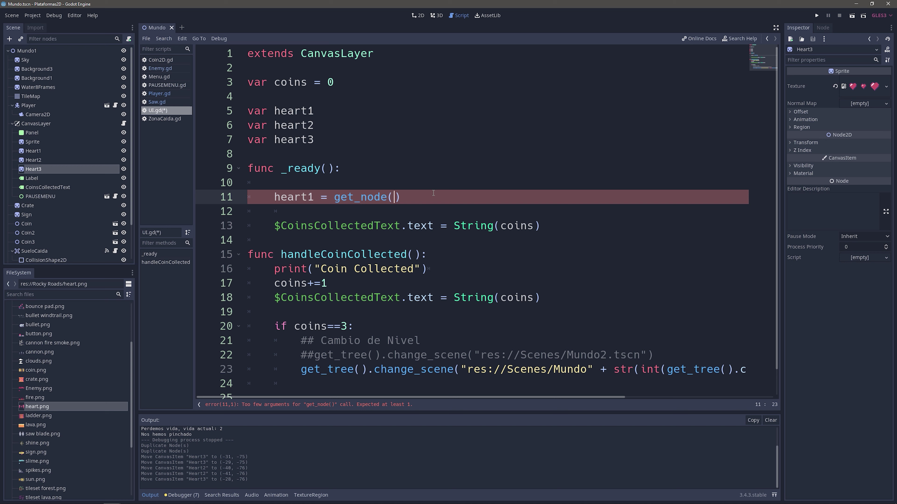
{"action": "type", "text": "\""}
{"action": "type", "text": "heart"}
{"action": "key", "text": "Return"}
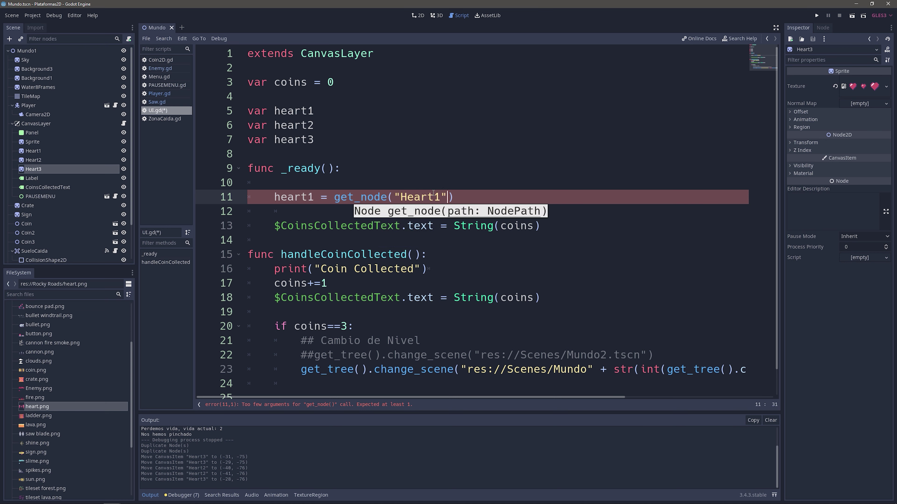
{"action": "left_click", "coordinate": [446, 186]}
{"action": "key", "text": "ctrl+s"}
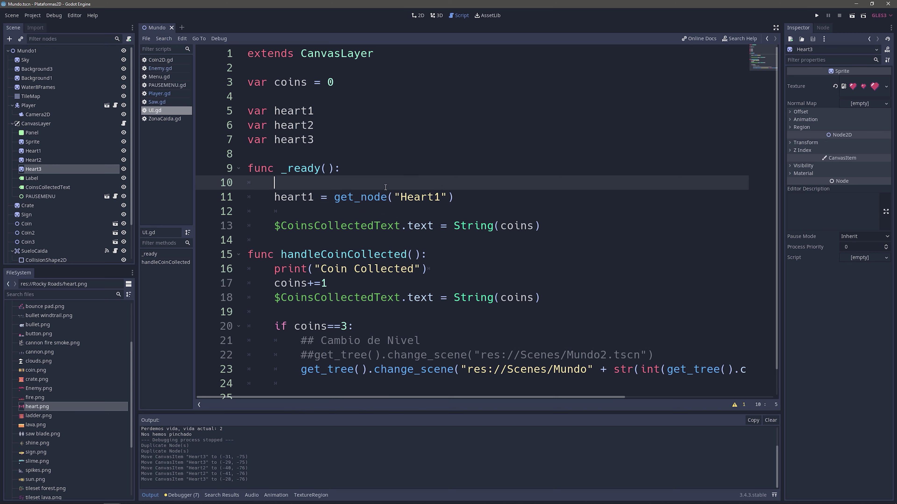
Check the heart nodes under CanvasLayer and duplicate the heart1 assignment line
{"action": "left_click", "coordinate": [39, 124]}
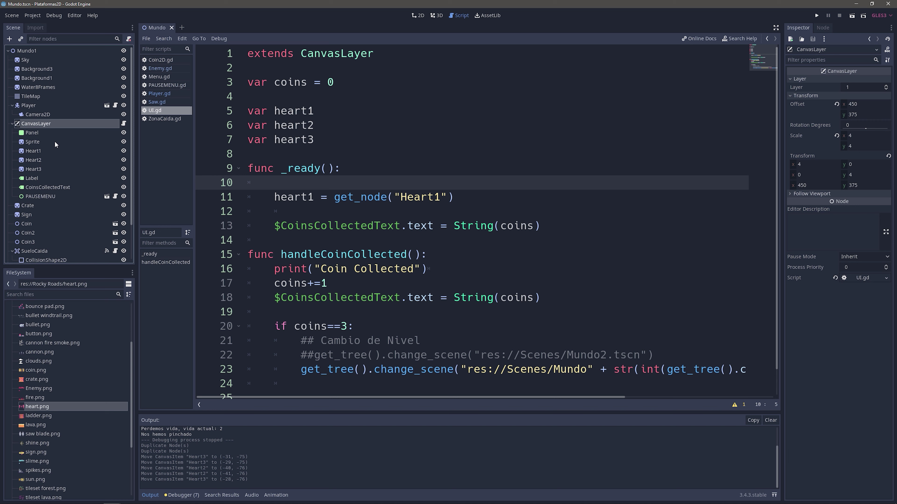
{"action": "double_click", "coordinate": [422, 197]}
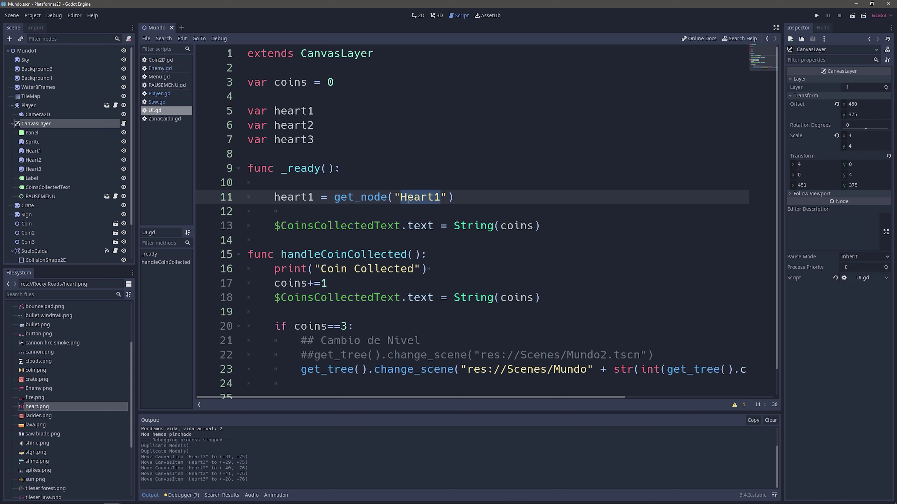
{"action": "left_click", "coordinate": [470, 200]}
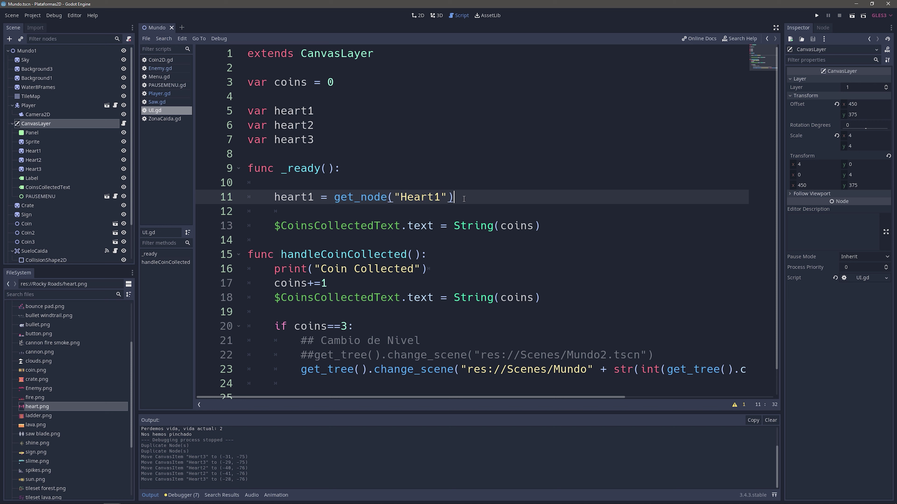
{"action": "key", "text": "shift+Home"}
{"action": "left_click", "coordinate": [474, 197]}
{"action": "key", "text": "ctrl+d"}
{"action": "key", "text": "ctrl+d"}
Rename the duplicated assignment variables to heart2 and heart3
{"action": "left_click", "coordinate": [310, 211]}
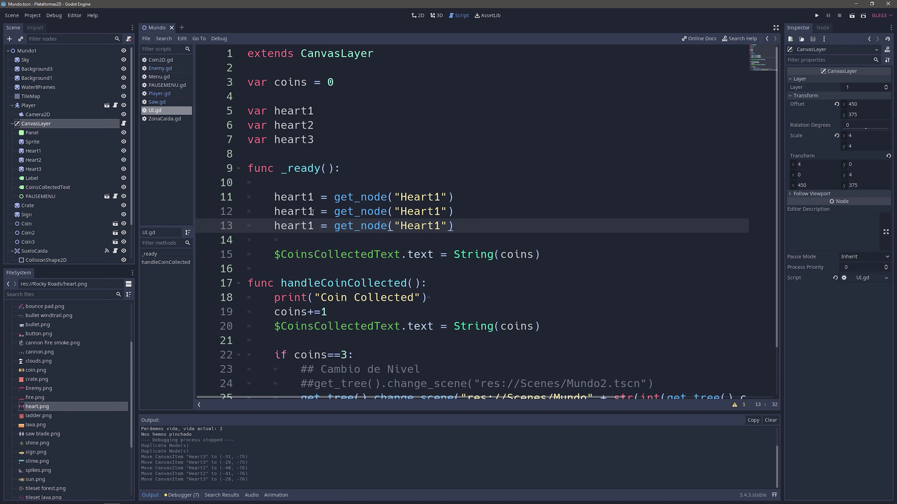
{"action": "type", "text": "2"}
{"action": "key", "text": "Down"}
{"action": "key", "text": "shift+Left"}
{"action": "type", "text": "3"}
Change their node paths to "Heart2" and "Heart3" and save UI.gd
{"action": "left_click", "coordinate": [441, 212]}
{"action": "key", "text": "shift+Left"}
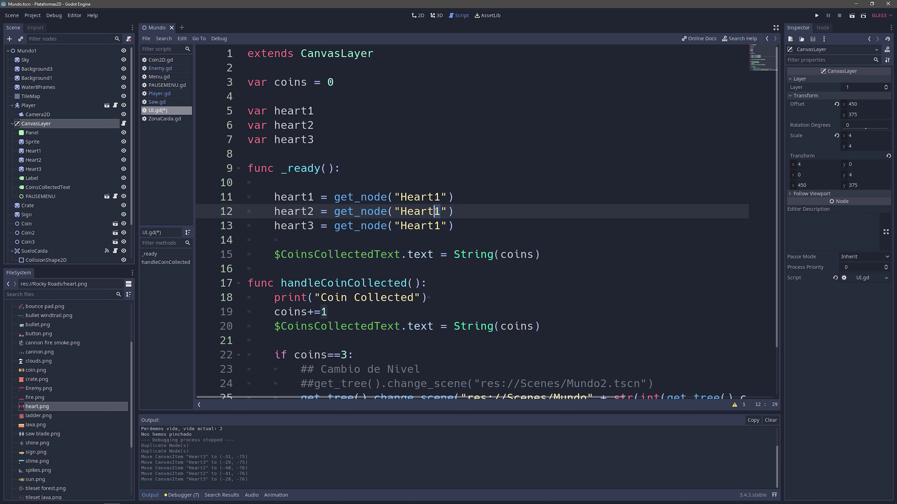
{"action": "type", "text": "2"}
{"action": "key", "text": "Down"}
{"action": "key", "text": "shift+Left"}
{"action": "type", "text": "3"}
{"action": "left_click", "coordinate": [484, 213]}
{"action": "key", "text": "ctrl+s"}
{"action": "double_click", "coordinate": [295, 140]}
{"action": "scroll", "coordinate": [325, 178], "scroll_direction": "down", "scroll_amount": 2}
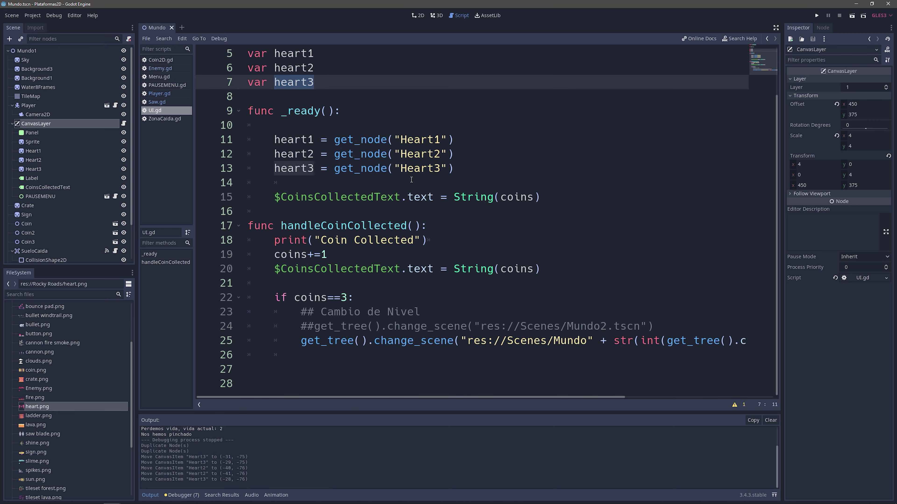
Add a func handleHearts() header at the script end with indented body lines
{"action": "left_click", "coordinate": [269, 365]}
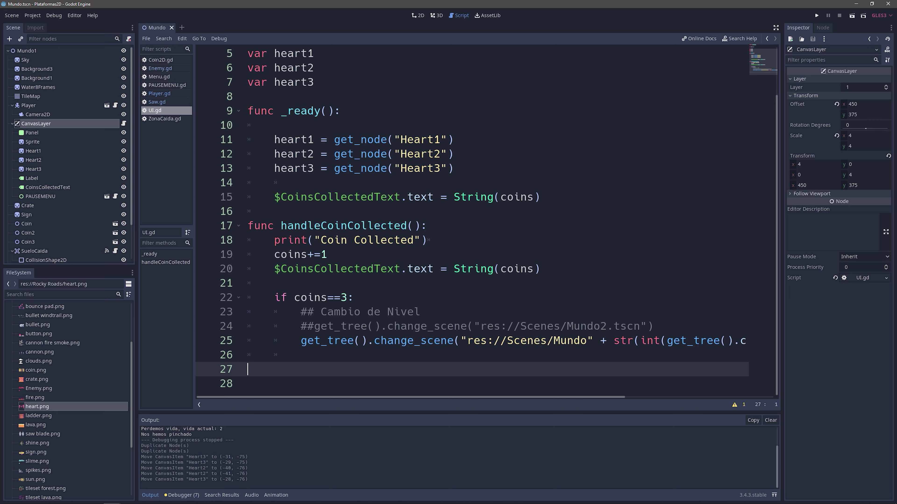
{"action": "type", "text": "func "}
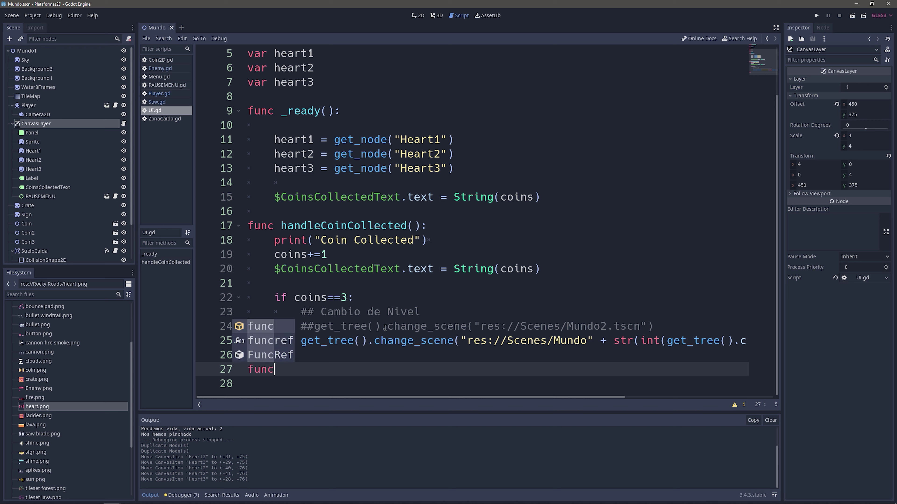
{"action": "type", "text": "h"}
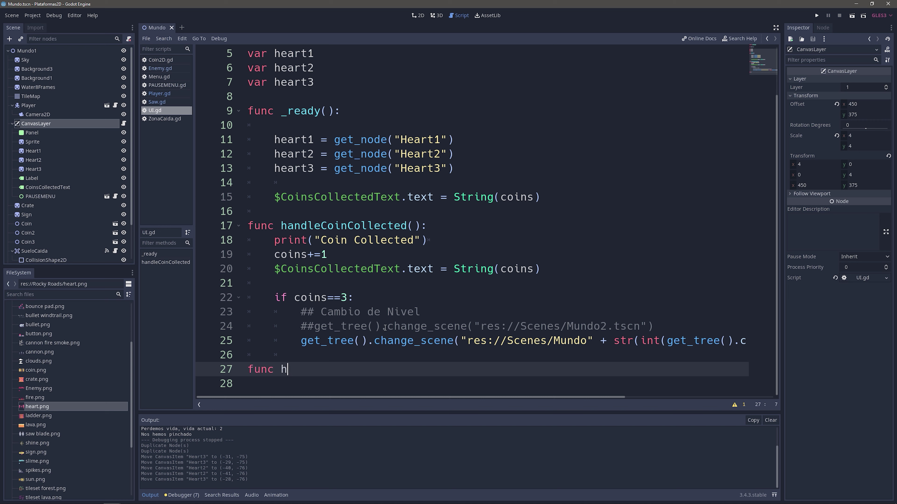
{"action": "type", "text": "andleHear"}
{"action": "type", "text": "ts()"}
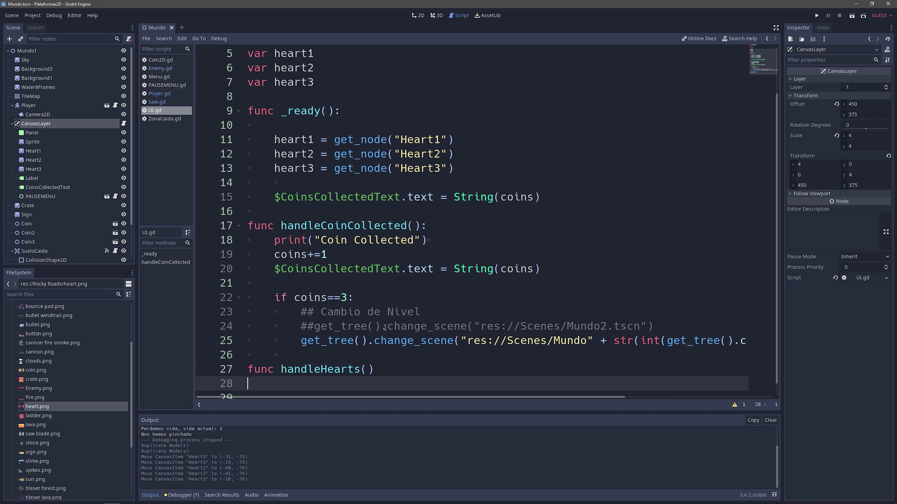
{"action": "key", "text": "Return"}
{"action": "key", "text": "Tab"}
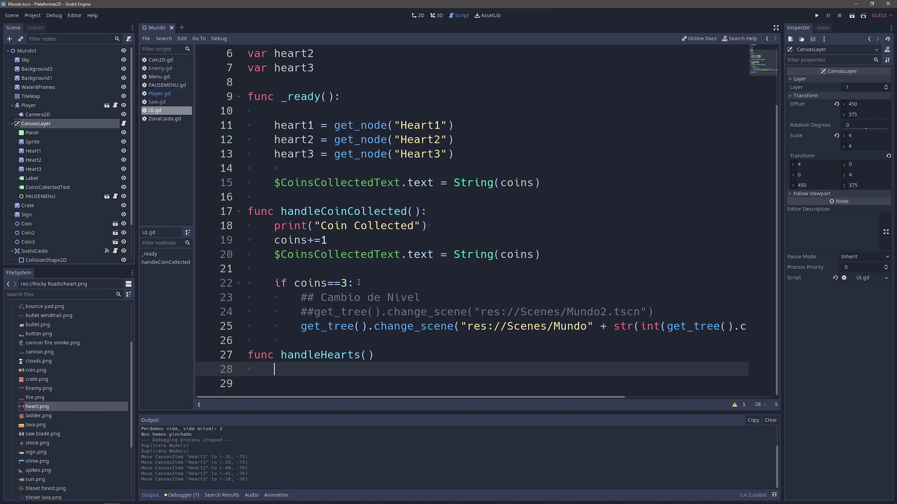
{"action": "key", "text": "Return"}
{"action": "key", "text": "Return"}
{"action": "left_click", "coordinate": [306, 343]}
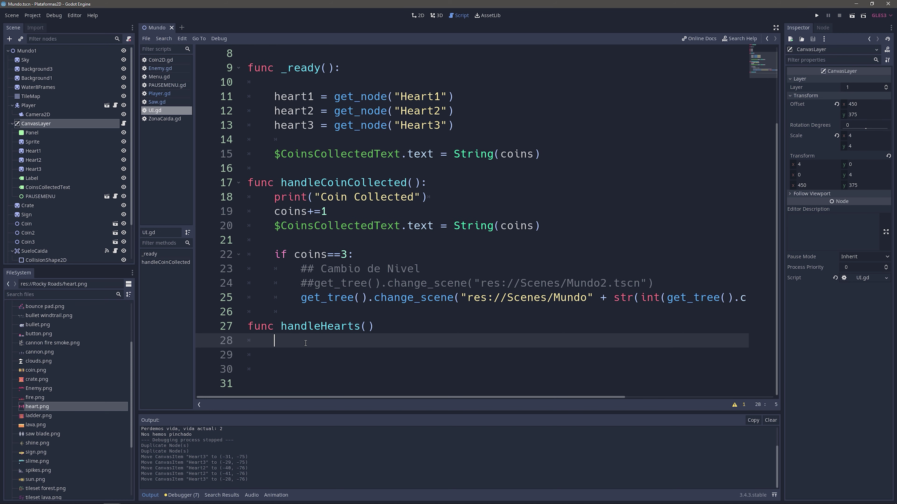
{"action": "left_click", "coordinate": [295, 353]}
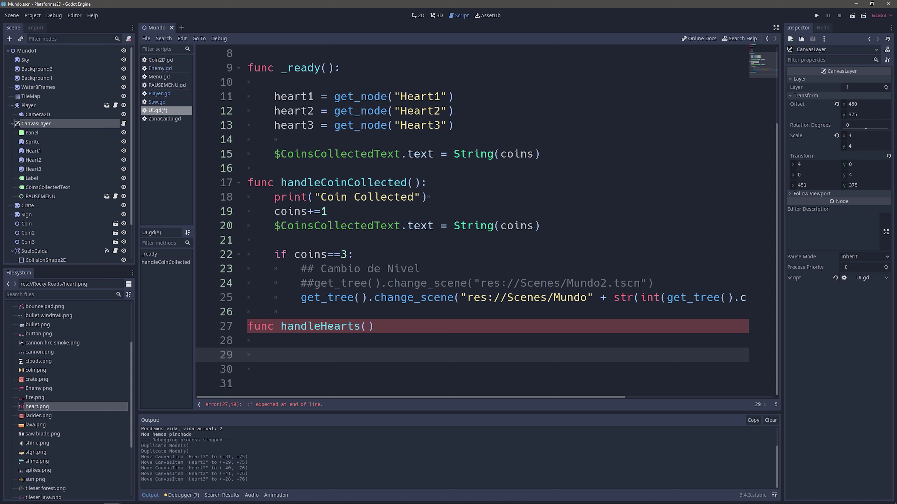
Complete the header as handleHearts(var lifes): with a colon
{"action": "left_click", "coordinate": [392, 326]}
{"action": "type", "text": ":"}
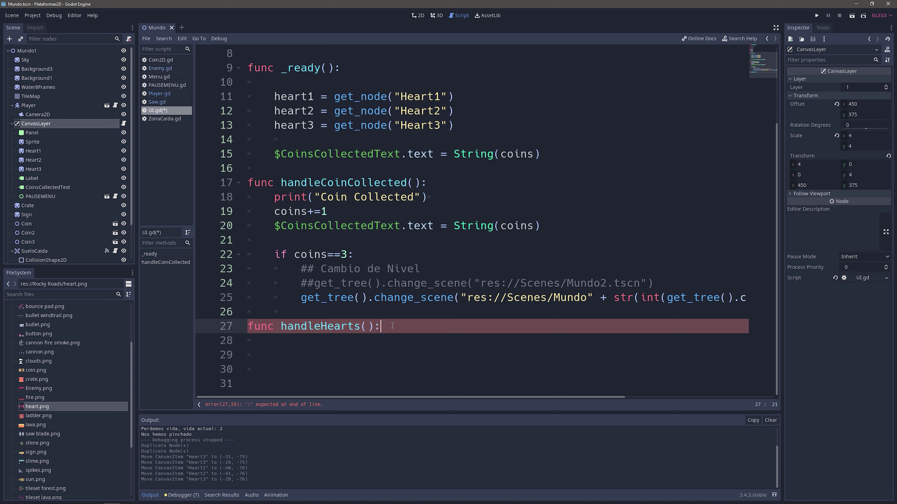
{"action": "left_click", "coordinate": [367, 326]}
{"action": "type", "text": "va"}
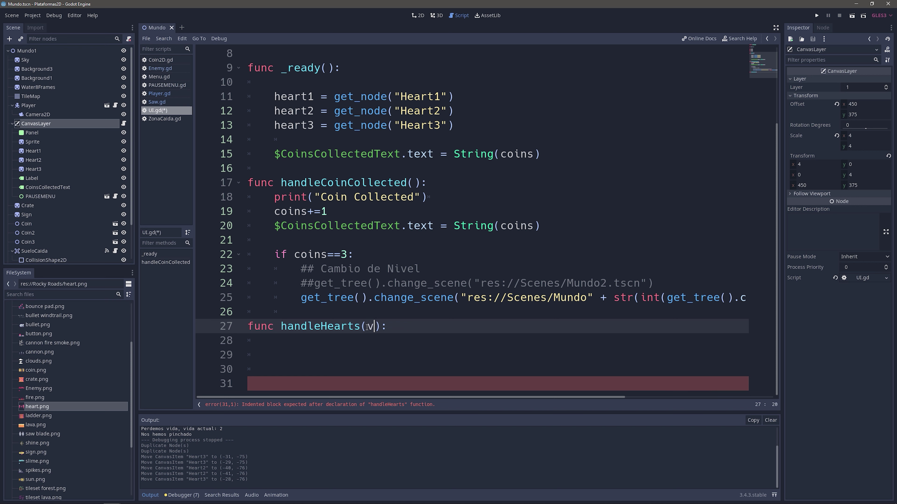
{"action": "type", "text": "r life"}
{"action": "type", "text": "s"}
{"action": "left_click", "coordinate": [351, 341]}
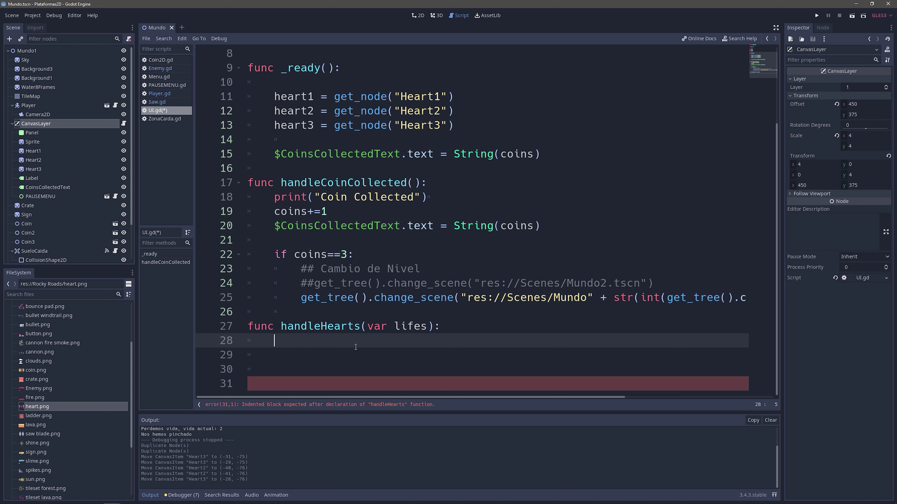
{"action": "left_click_drag", "start_coordinate": [393, 326], "coordinate": [427, 326]}
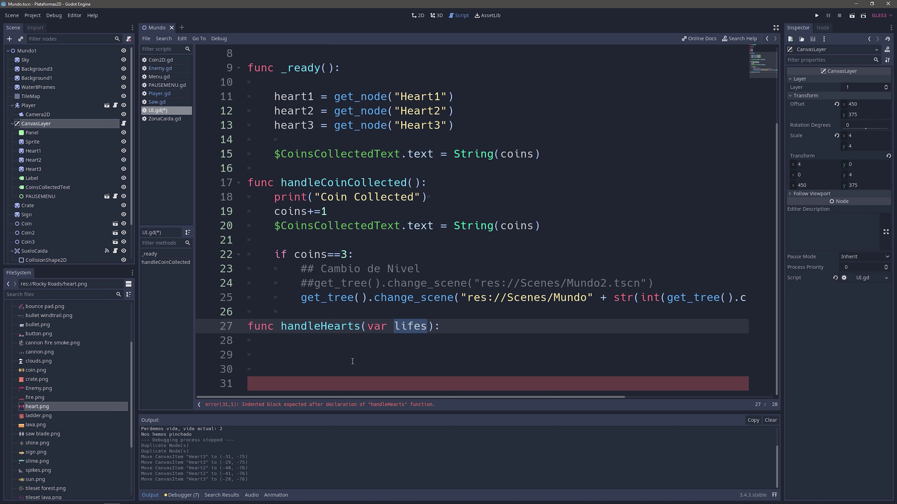
Type 'if lifes==0:' as the first line of the function body
{"action": "left_click", "coordinate": [348, 349]}
{"action": "type", "text": "if"}
{"action": "key", "text": "Tab"}
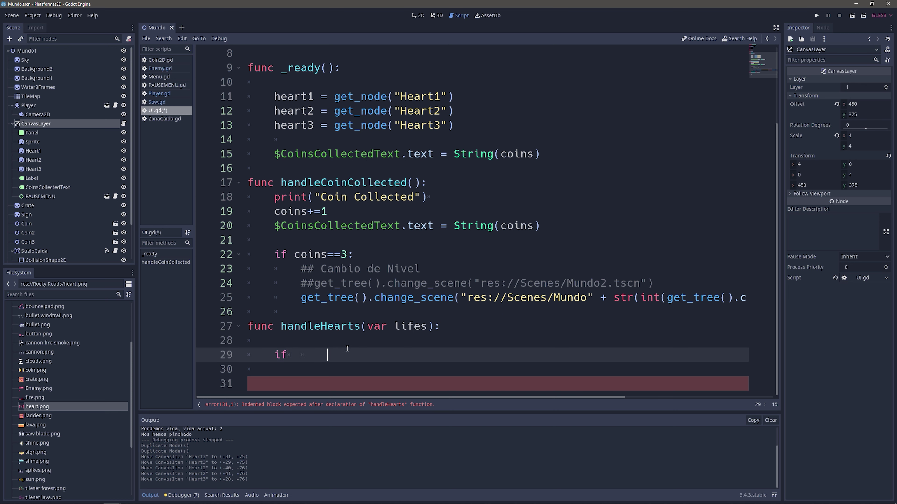
{"action": "key", "text": "BackSpace"}
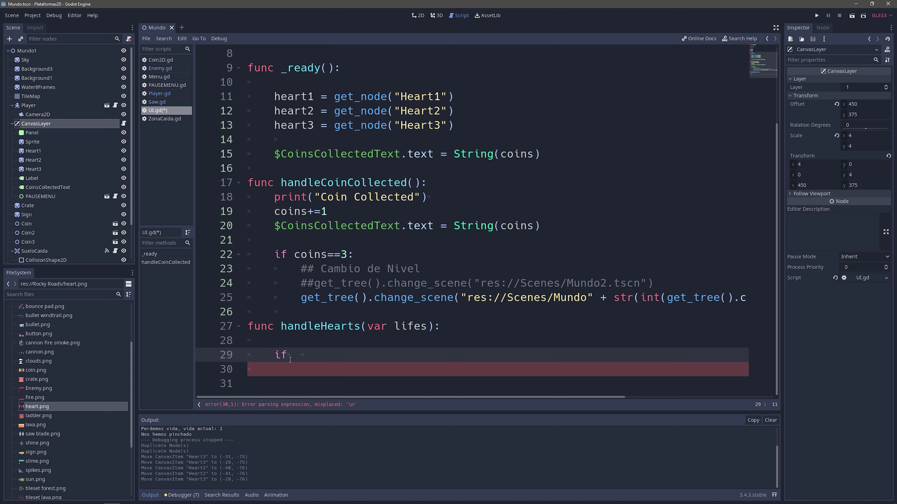
{"action": "type", "text": "lifes=="}
{"action": "type", "text": "0:"}
Put 'heart1.visible =false' under the lifes==0 check
{"action": "left_click", "coordinate": [320, 368]}
{"action": "type", "text": "ge"}
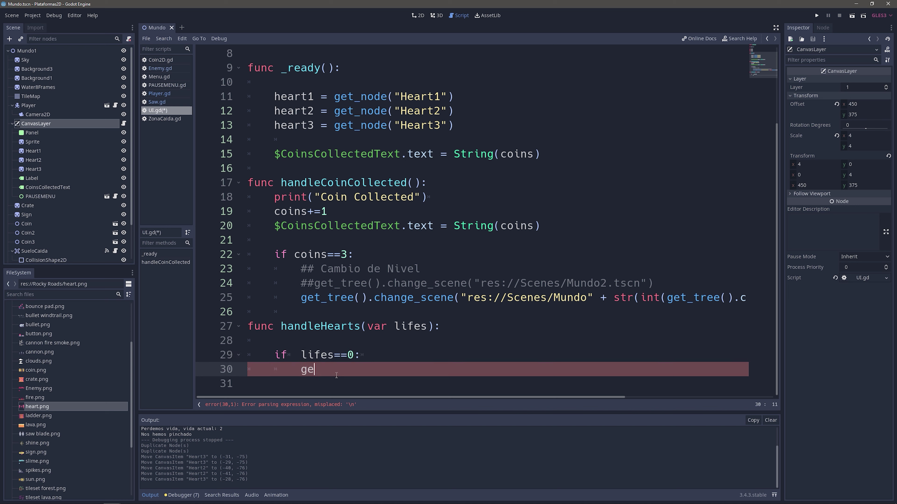
{"action": "type", "text": "a"}
{"action": "key", "text": "BackSpace"}
{"action": "key", "text": "BackSpace"}
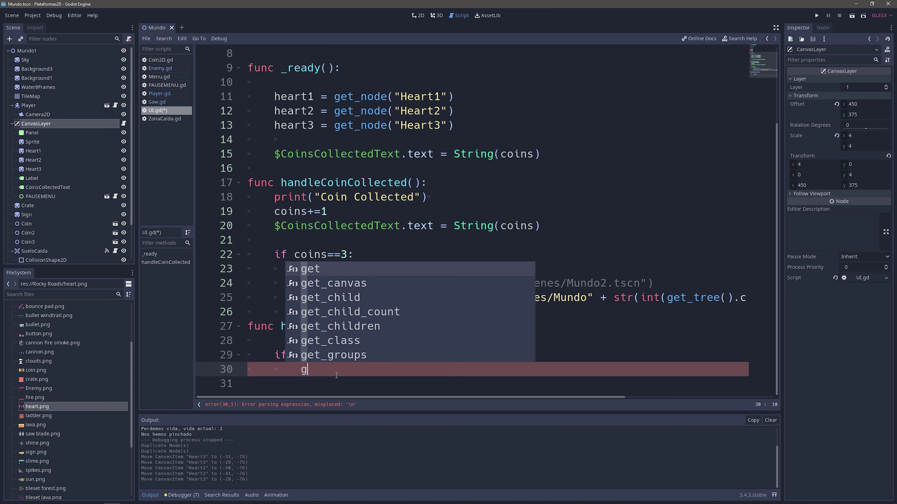
{"action": "key", "text": "BackSpace"}
{"action": "type", "text": "heart1."}
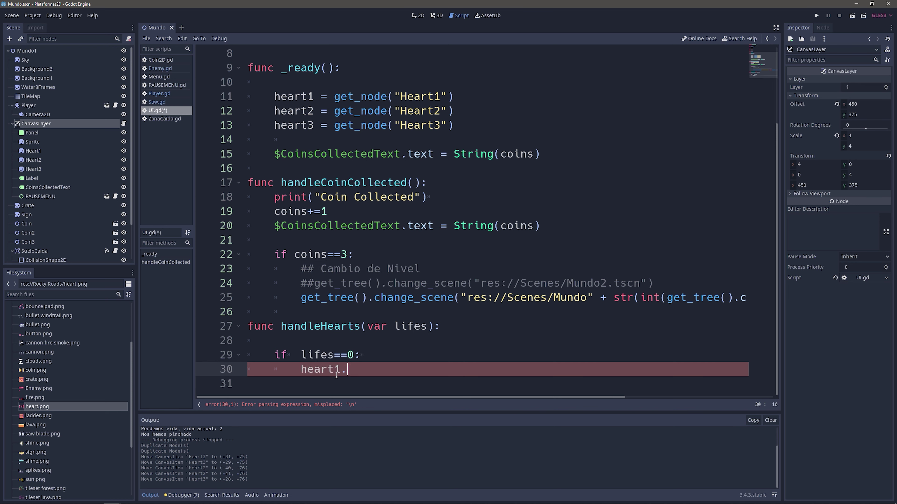
{"action": "type", "text": "visibl"}
{"action": "type", "text": "e =f"}
{"action": "type", "text": "alse"}
{"action": "left_click", "coordinate": [441, 356]}
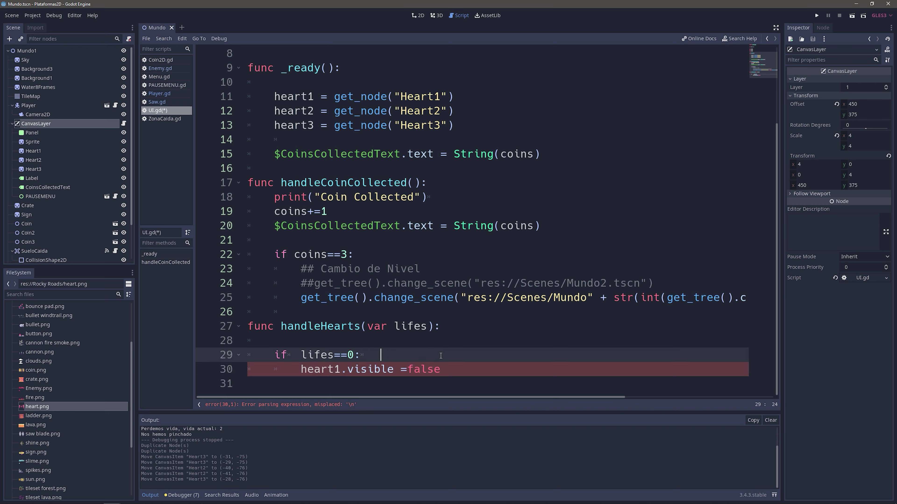
{"action": "left_click", "coordinate": [464, 370]}
{"action": "key", "text": "Return"}
{"action": "key", "text": "Return"}
{"action": "key", "text": "Return"}
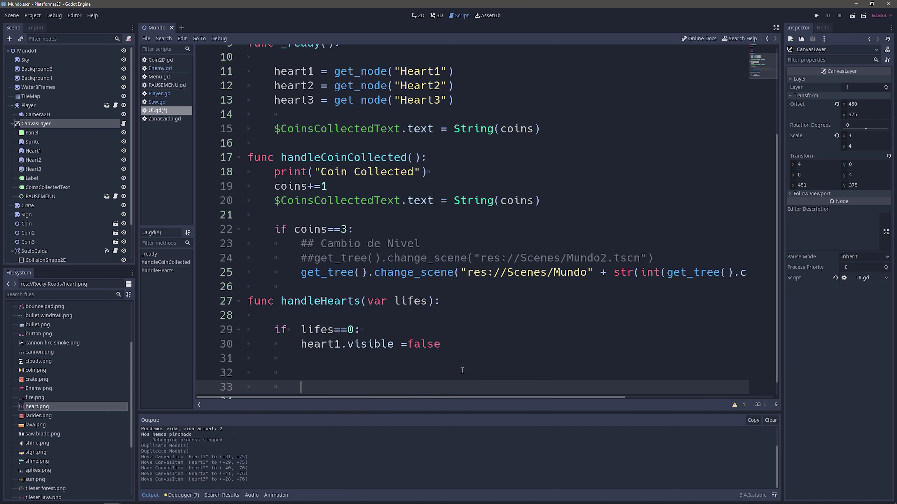
Copy the if block and paste two copies below, fixing their indentation
{"action": "left_click", "coordinate": [283, 331]}
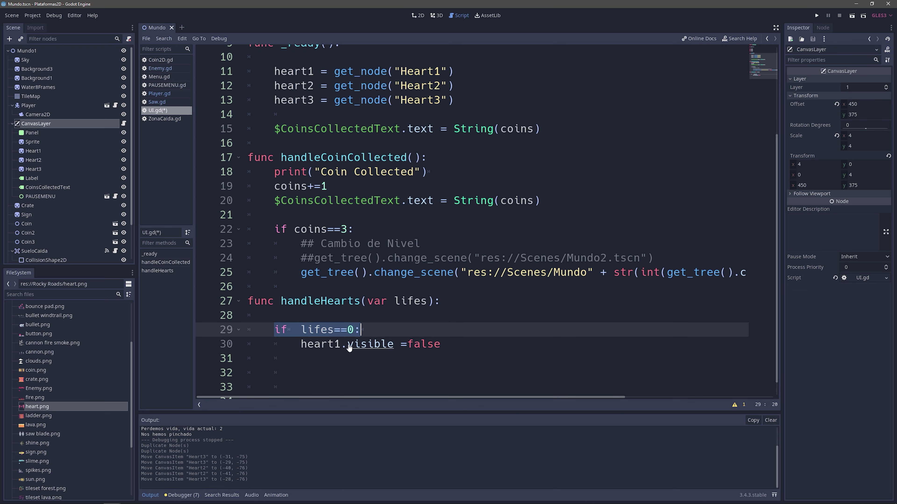
{"action": "left_click", "coordinate": [302, 363]}
{"action": "left_click_drag", "start_coordinate": [450, 352], "coordinate": [274, 330]}
{"action": "key", "text": "ctrl+c"}
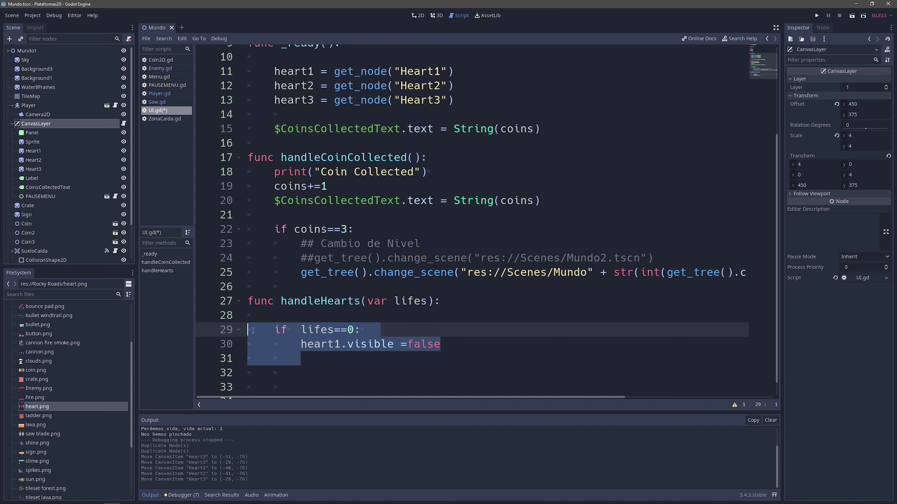
{"action": "left_click", "coordinate": [289, 358]}
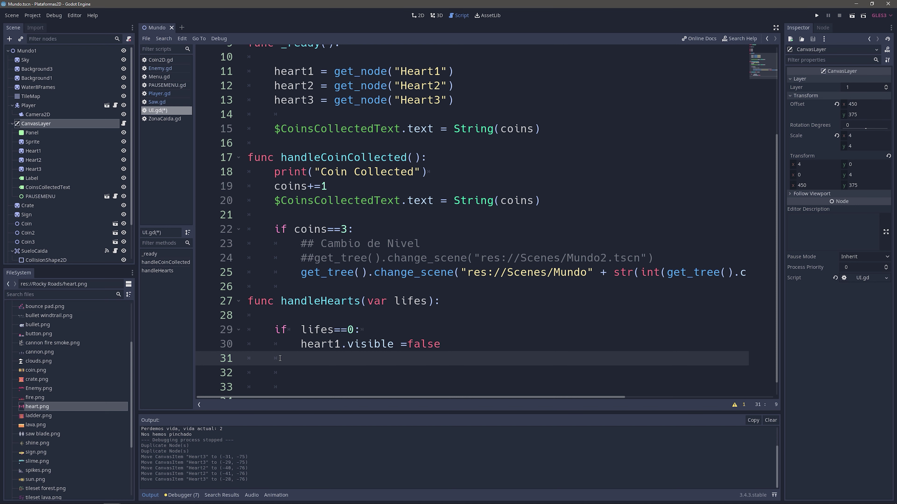
{"action": "key", "text": "ctrl+v"}
{"action": "key", "text": "ctrl+v"}
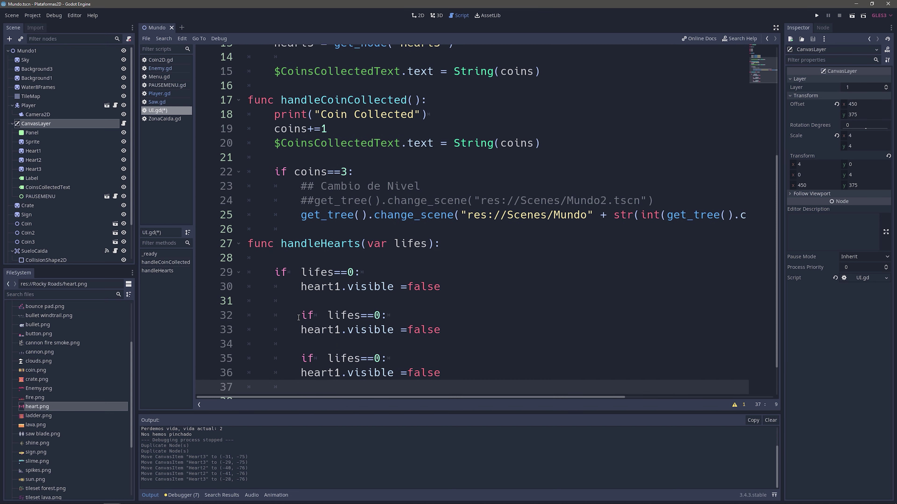
{"action": "left_click", "coordinate": [298, 318]}
{"action": "key", "text": "BackSpace"}
{"action": "left_click", "coordinate": [300, 358]}
{"action": "key", "text": "BackSpace"}
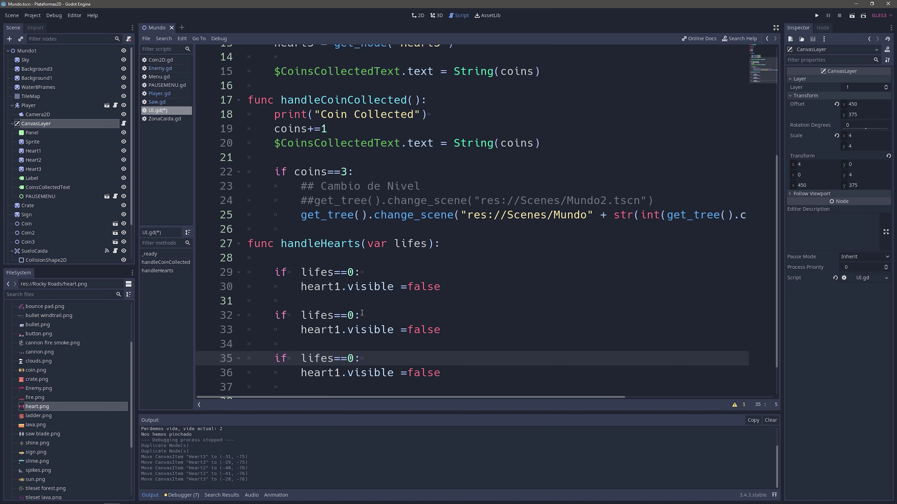
Change the copies' conditions to 1 and 2 and their hearts to heart2 and heart3
{"action": "double_click", "coordinate": [351, 315]}
{"action": "type", "text": "1"}
{"action": "key", "text": "Down"}
{"action": "key", "text": "Down"}
{"action": "key", "text": "Down"}
{"action": "key", "text": "BackSpace"}
{"action": "type", "text": "2"}
{"action": "double_click", "coordinate": [337, 329]}
{"action": "type", "text": "2"}
{"action": "double_click", "coordinate": [337, 372]}
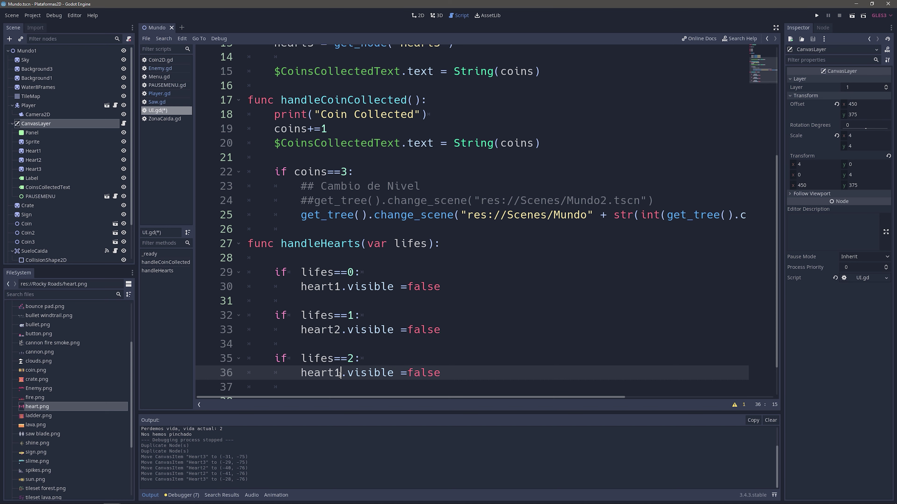
{"action": "type", "text": "3"}
{"action": "scroll", "coordinate": [337, 373], "scroll_direction": "down", "scroll_amount": 3}
{"action": "left_click", "coordinate": [447, 315]}
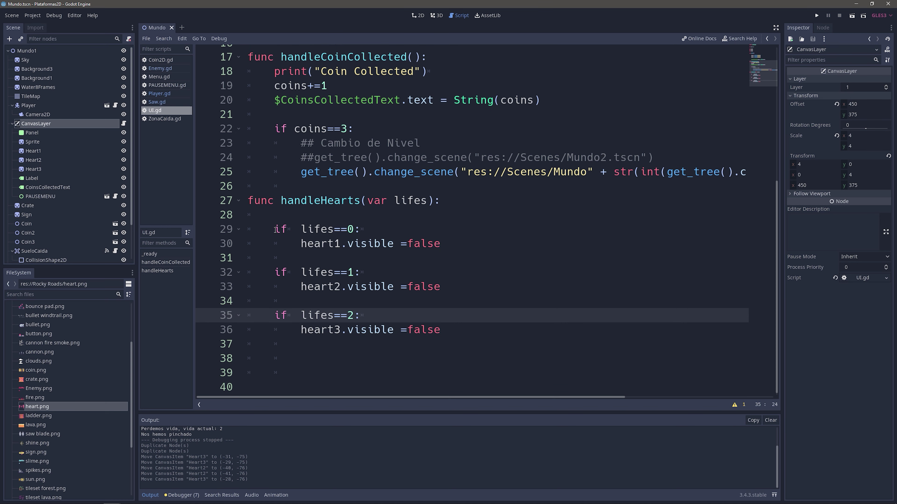
{"action": "left_click_drag", "start_coordinate": [275, 230], "coordinate": [355, 232]}
{"action": "left_click", "coordinate": [365, 230]}
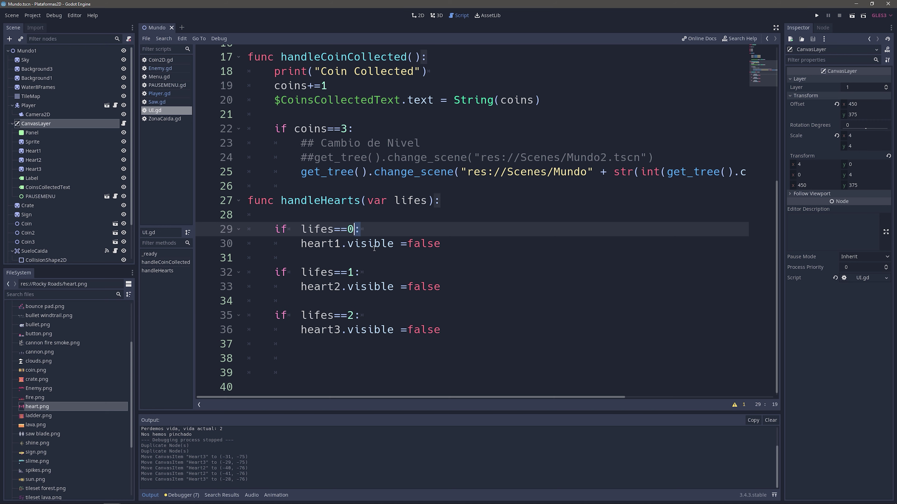
Review the heart1 and lifes usages in UI.gd, then switch to Player.gd
{"action": "double_click", "coordinate": [359, 250]}
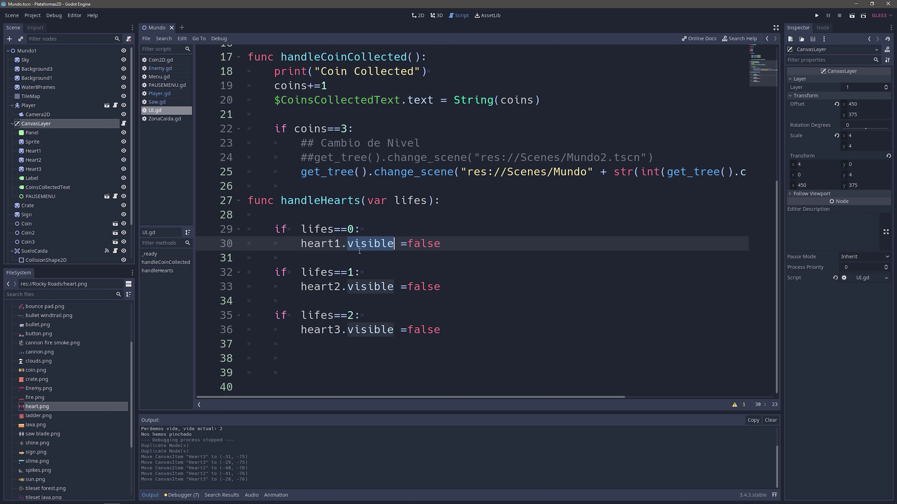
{"action": "double_click", "coordinate": [320, 244]}
{"action": "scroll", "coordinate": [320, 216], "scroll_direction": "up", "scroll_amount": 5}
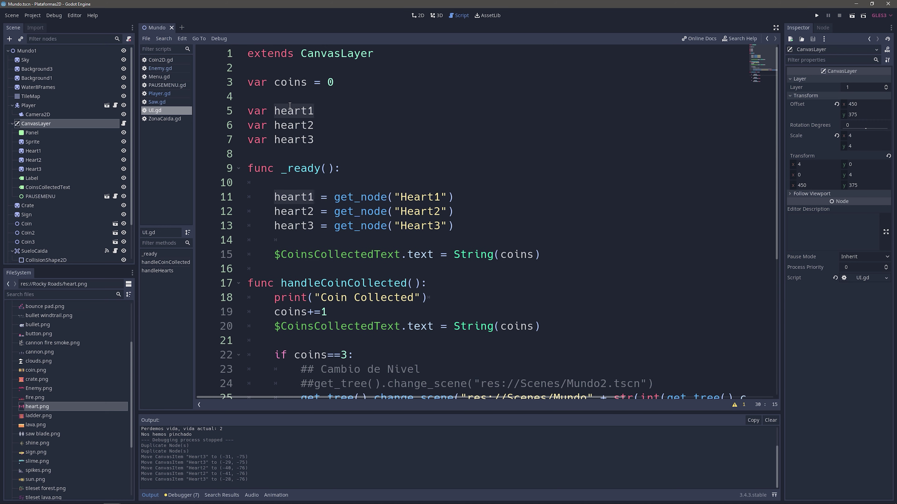
{"action": "double_click", "coordinate": [285, 112]}
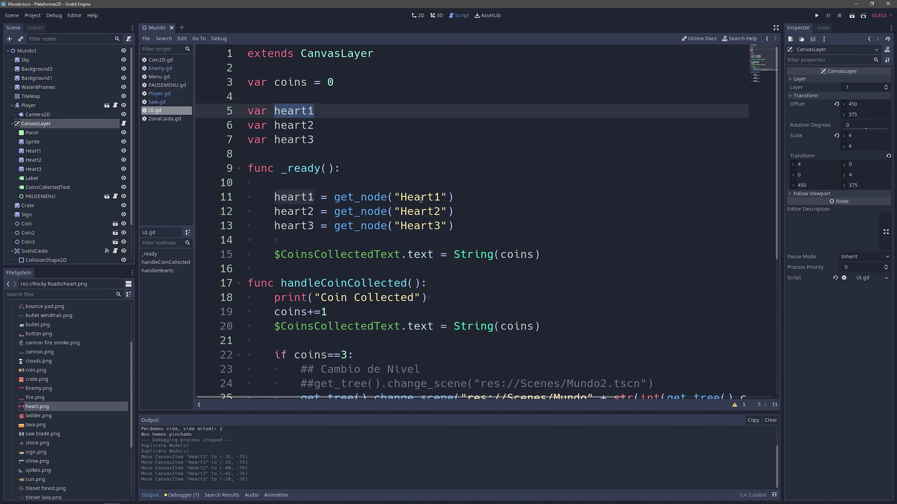
{"action": "scroll", "coordinate": [354, 228], "scroll_direction": "down", "scroll_amount": 5}
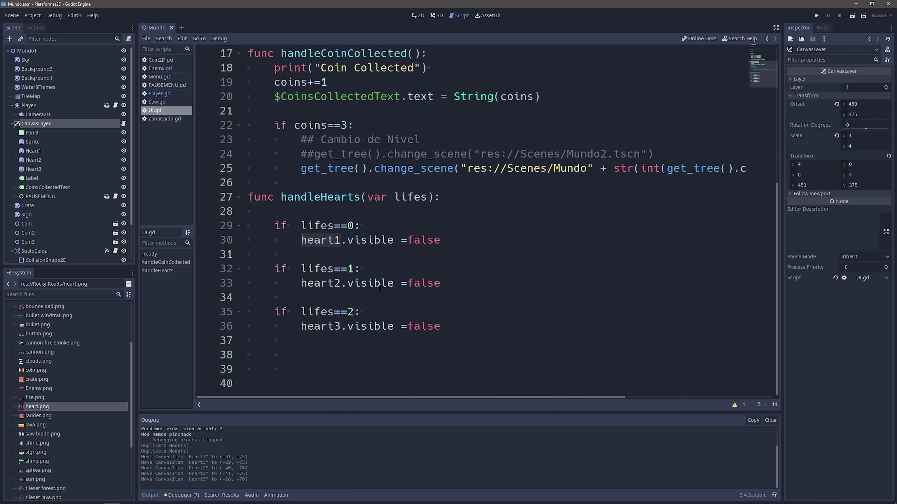
{"action": "double_click", "coordinate": [412, 196]}
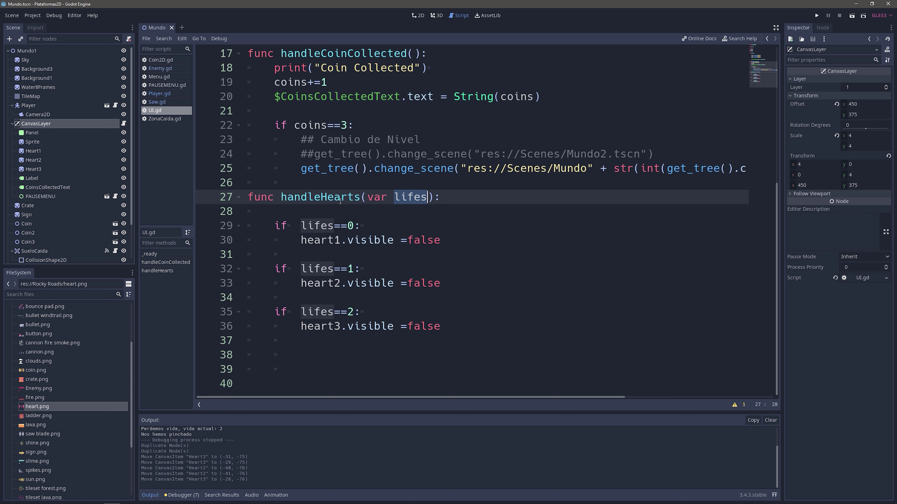
{"action": "left_click", "coordinate": [409, 197]}
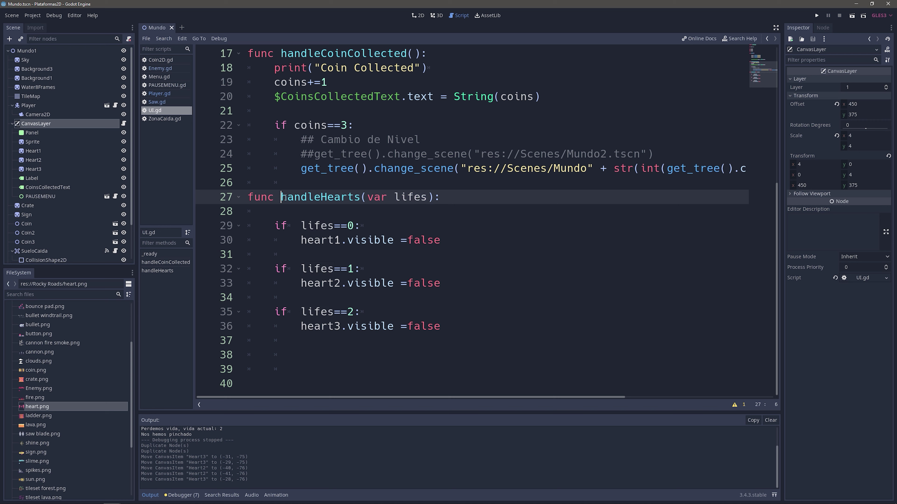
{"action": "double_click", "coordinate": [411, 196]}
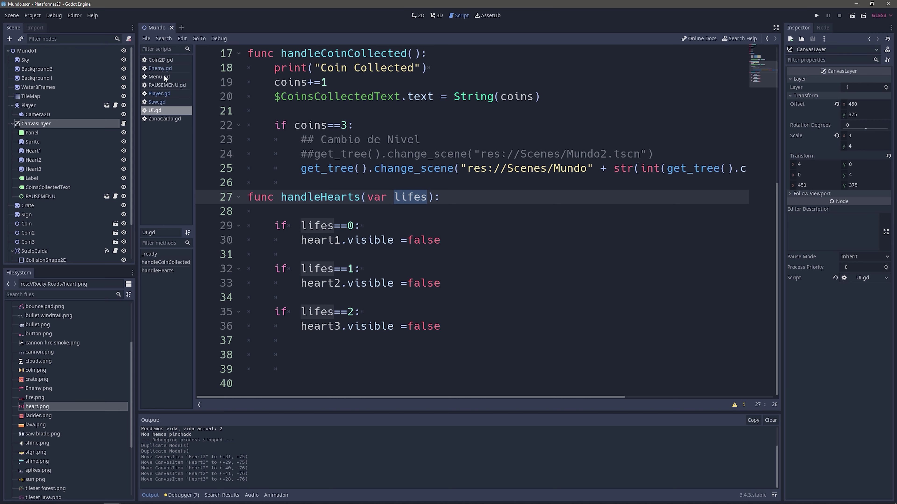
{"action": "left_click", "coordinate": [155, 94]}
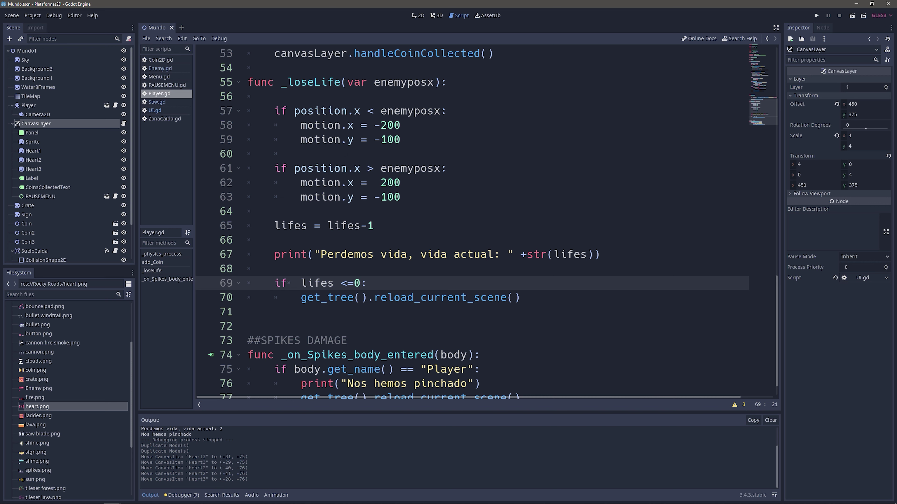
Insert two blank lines above _loseLife's 'if lifes <=0:' check and select that block
{"action": "left_click", "coordinate": [289, 276]}
{"action": "key", "text": "Return"}
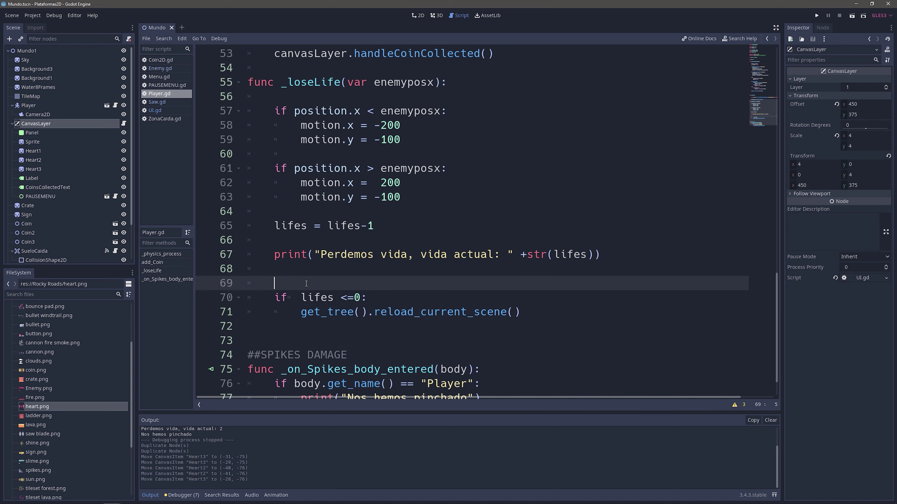
{"action": "key", "text": "Return"}
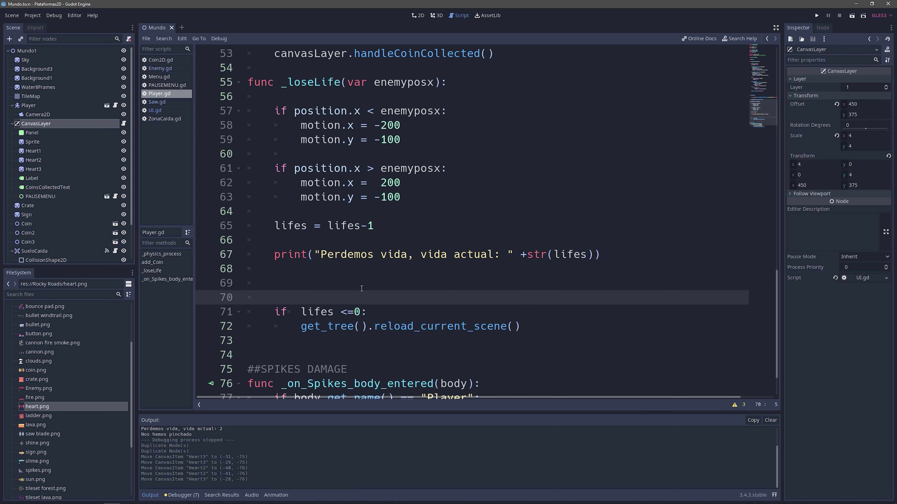
{"action": "left_click_drag", "start_coordinate": [274, 311], "coordinate": [558, 324]}
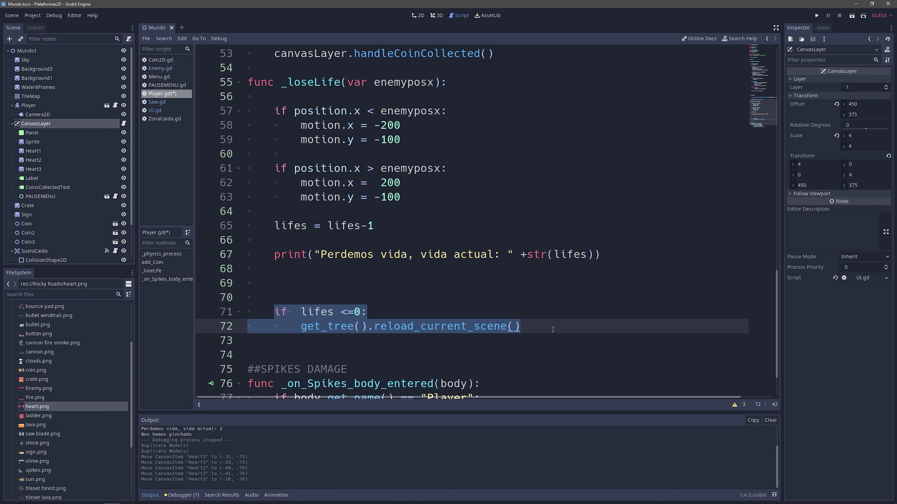
{"action": "left_click_drag", "start_coordinate": [277, 311], "coordinate": [534, 322]}
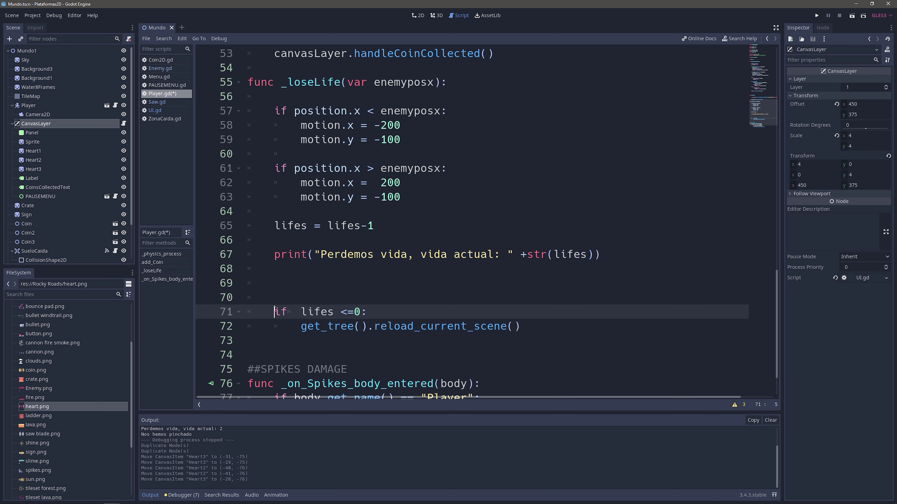
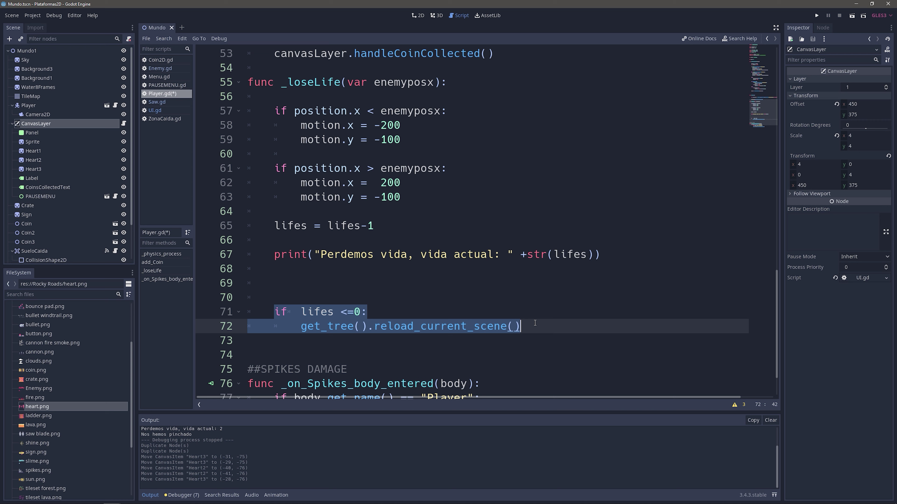
Start line 69 of _loseLife with var canvasLayer = get_tree().get_root()
{"action": "left_click", "coordinate": [342, 293]}
{"action": "left_click", "coordinate": [328, 285]}
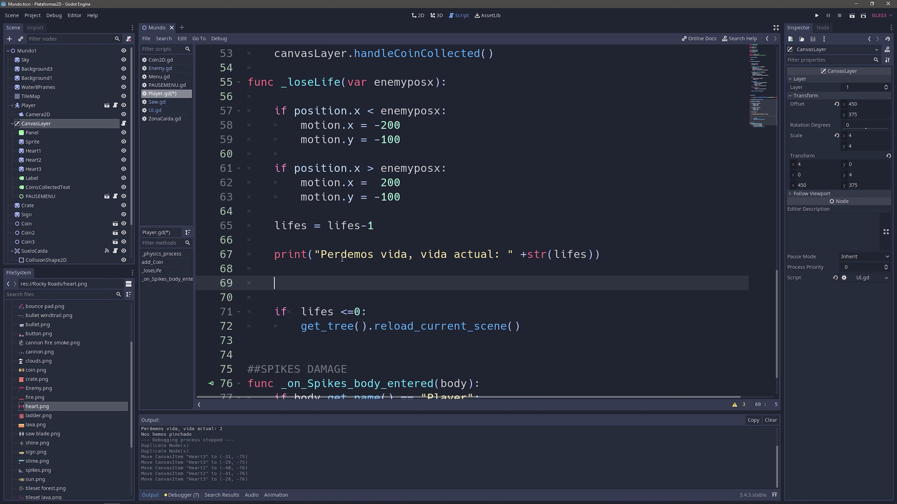
{"action": "type", "text": "var canvas"}
{"action": "type", "text": "Layer "}
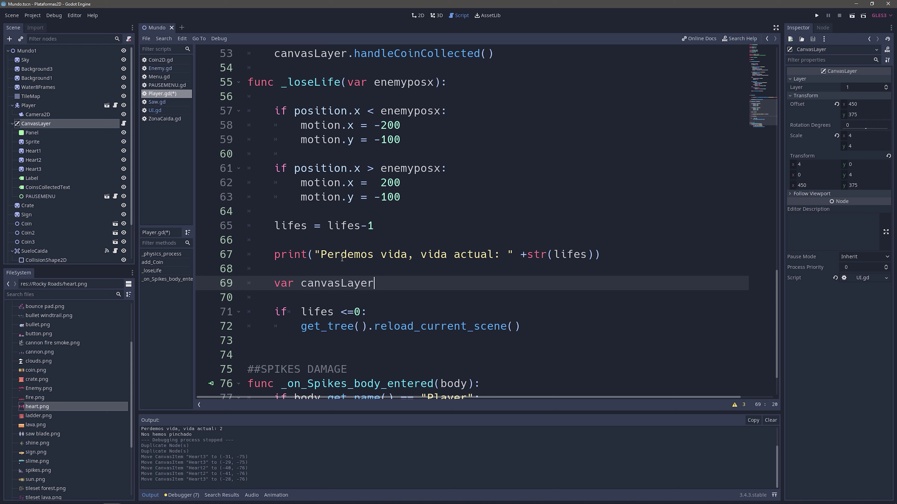
{"action": "type", "text": "= ge"}
{"action": "type", "text": "t_tre"}
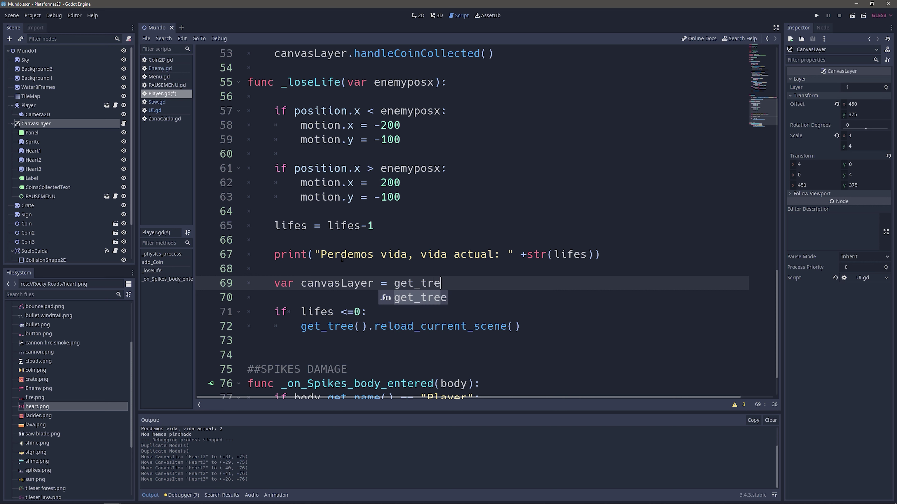
{"action": "key", "text": "Return"}
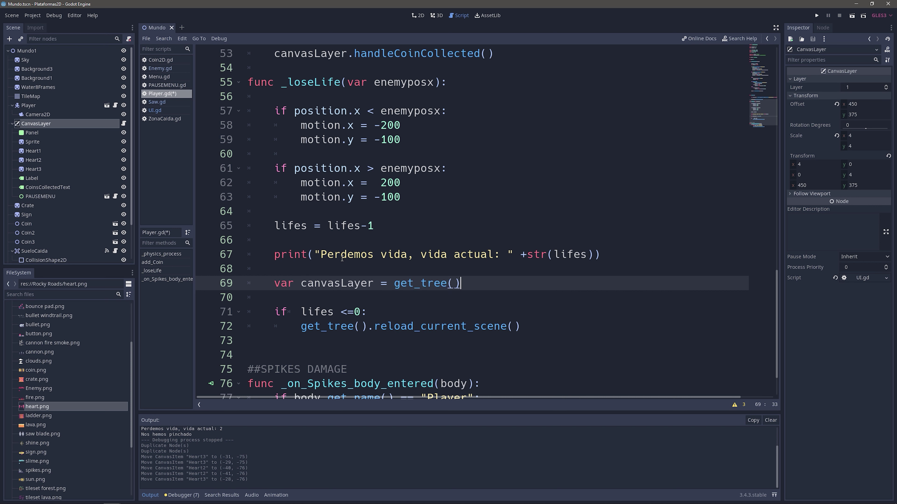
{"action": "type", "text": ".get"}
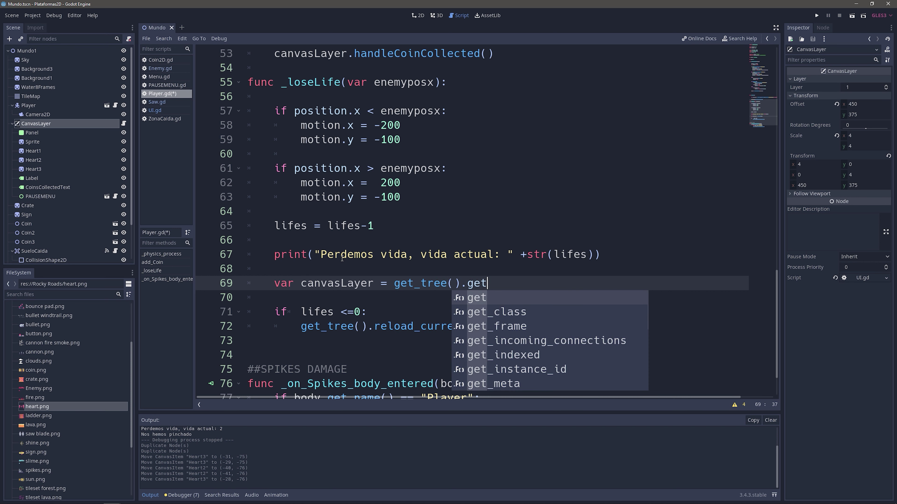
{"action": "type", "text": "_roo"}
{"action": "key", "text": "BackSpace"}
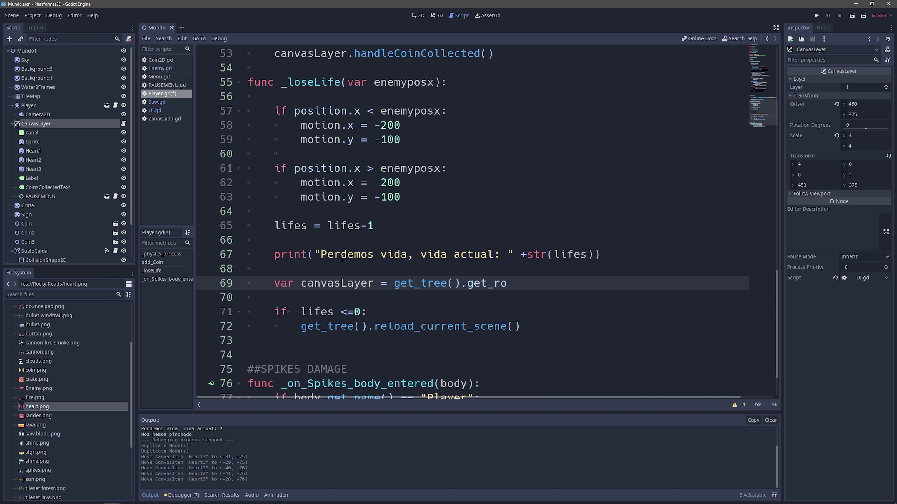
{"action": "type", "text": "ot"}
{"action": "key", "text": "Return"}
Complete the lookup with .find_node("CanvasLayer",true,false)
{"action": "type", "text": ".find"}
{"action": "key", "text": "Return"}
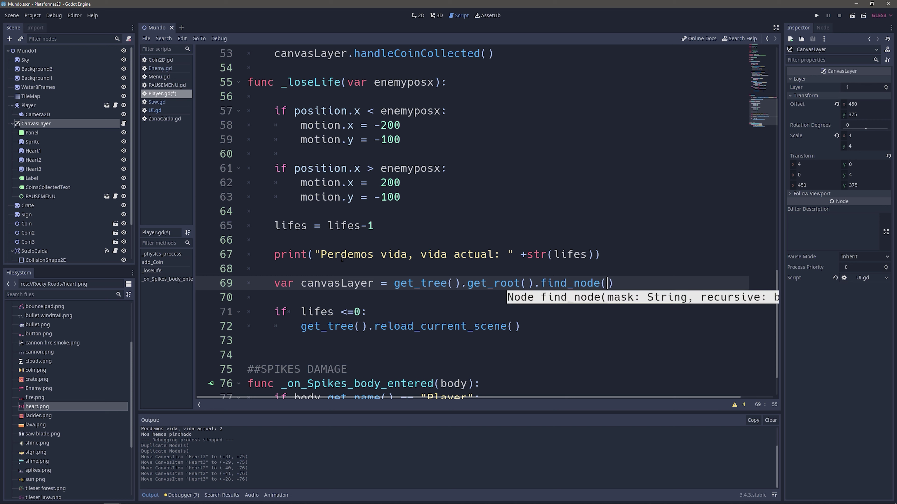
{"action": "type", "text": "\"Can"}
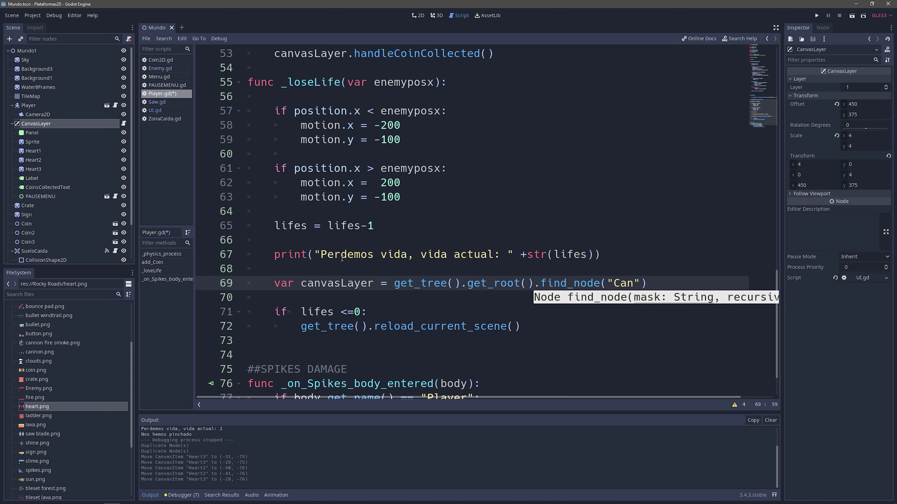
{"action": "type", "text": "vasLa"}
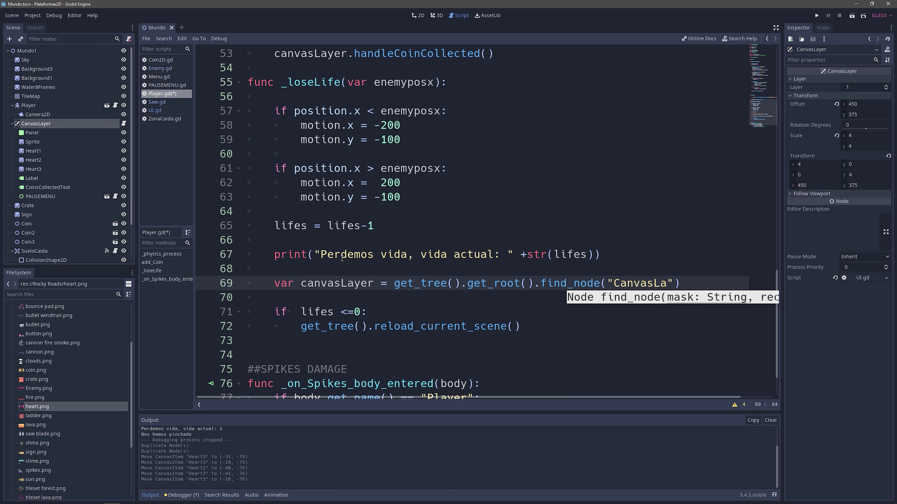
{"action": "type", "text": "yer\","}
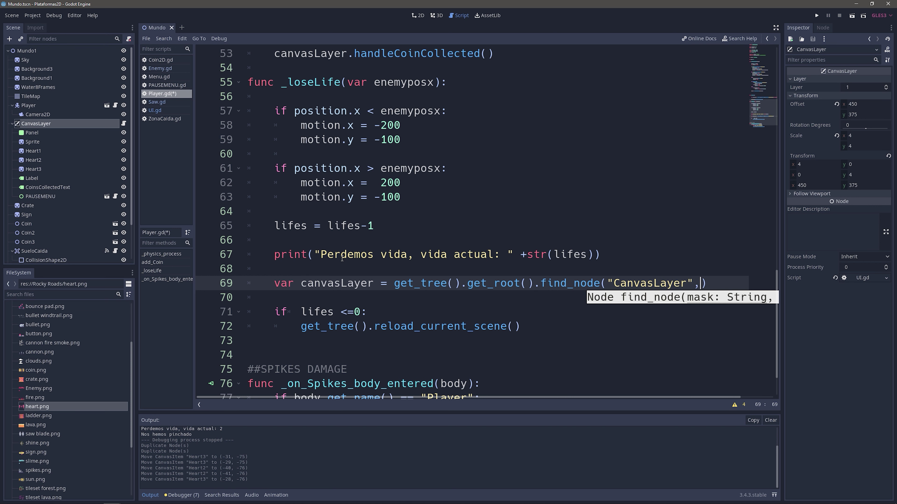
{"action": "type", "text": "true"}
{"action": "key", "text": "Escape"}
{"action": "type", "text": ",f"}
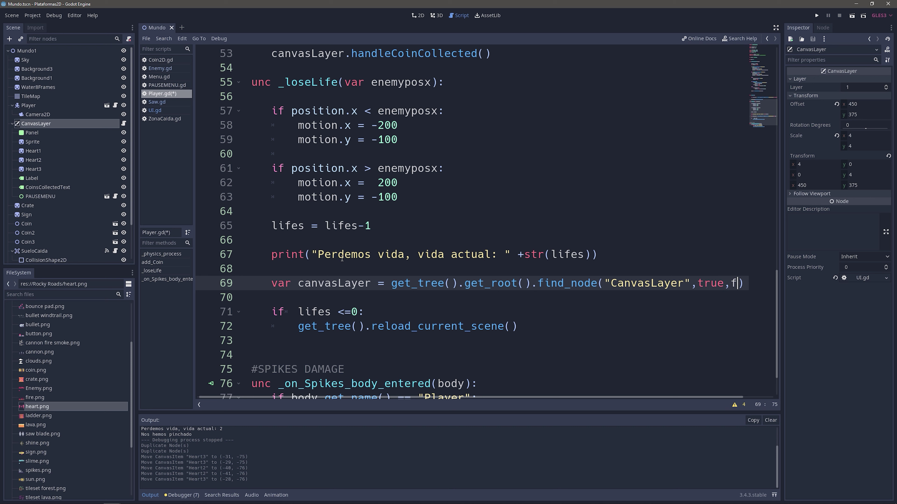
{"action": "type", "text": "alse)"}
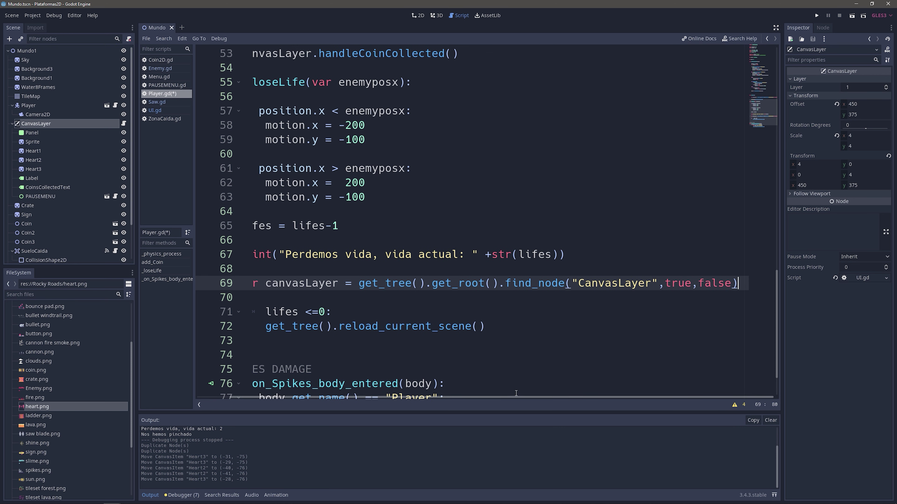
{"action": "scroll", "coordinate": [515, 396], "scroll_direction": "left", "scroll_amount": 2}
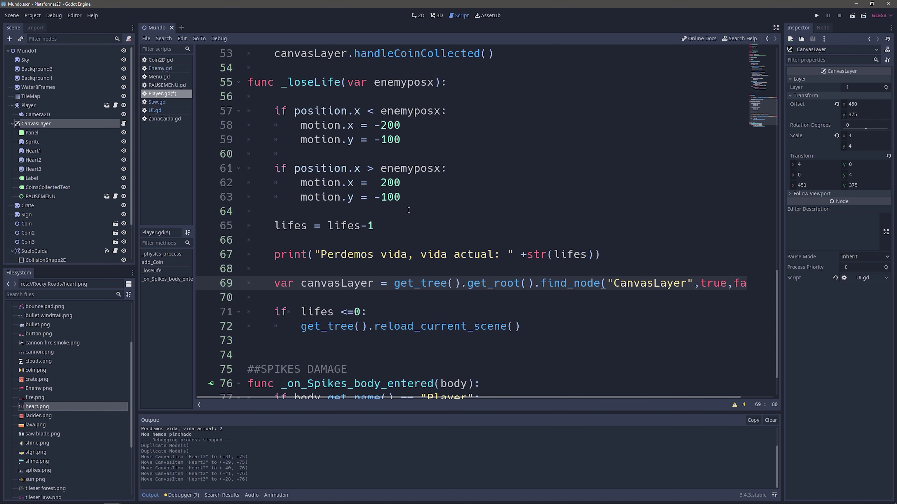
Compare with add_Coin's canvasLayer lookup and handleCoinCollected call
{"action": "scroll", "coordinate": [409, 210], "scroll_direction": "down", "scroll_amount": 2}
{"action": "scroll", "coordinate": [459, 219], "scroll_direction": "up", "scroll_amount": 7}
{"action": "scroll", "coordinate": [507, 229], "scroll_direction": "up", "scroll_amount": 3}
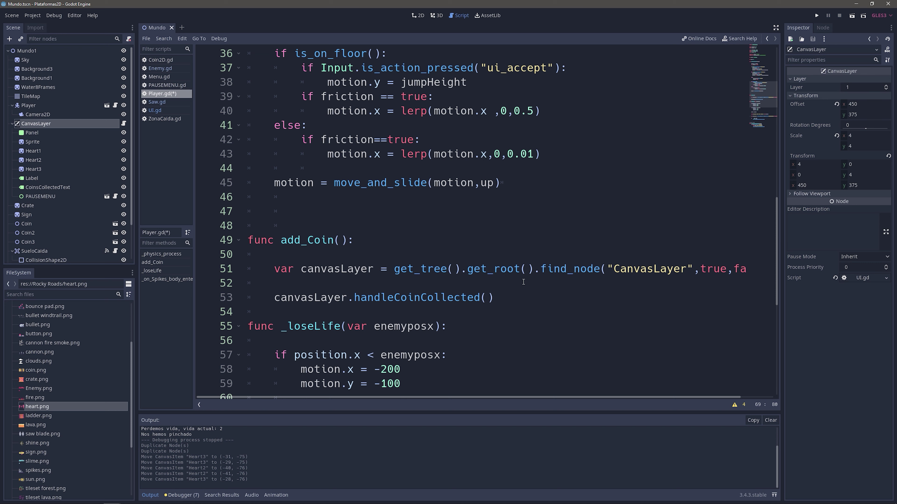
{"action": "scroll", "coordinate": [530, 397], "scroll_direction": "right", "scroll_amount": 2}
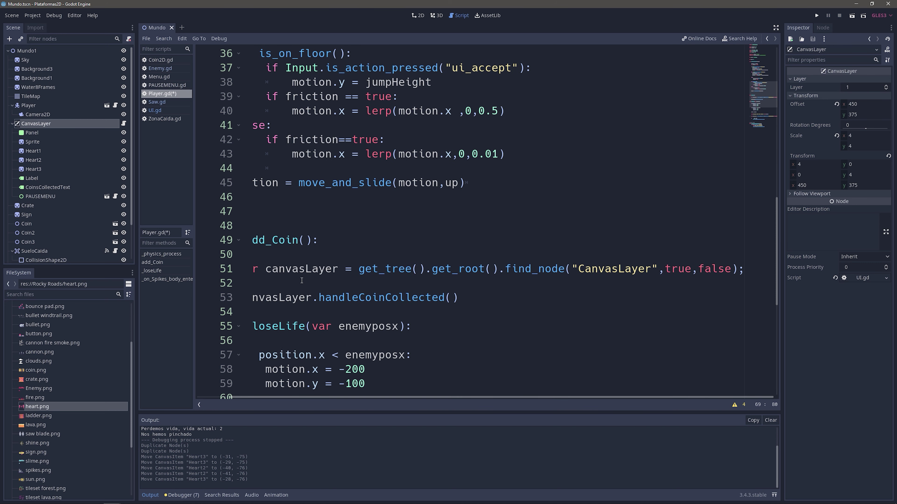
{"action": "left_click", "coordinate": [366, 395]}
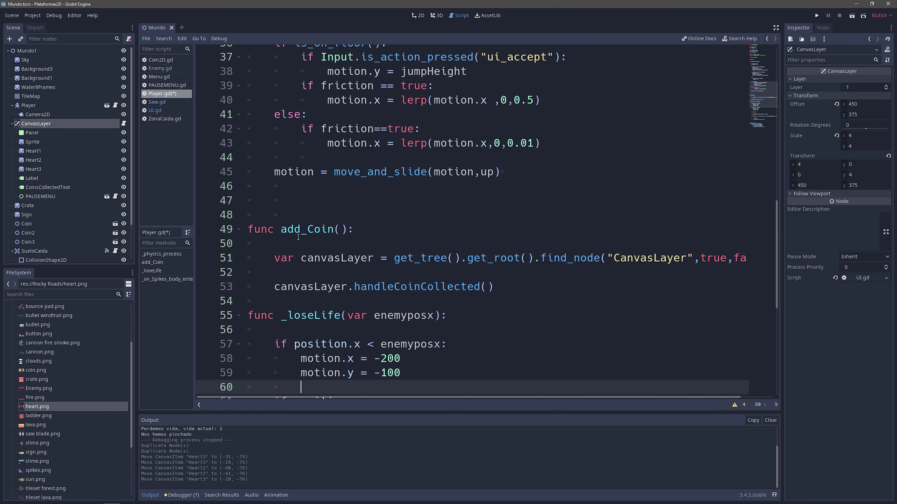
{"action": "left_click_drag", "start_coordinate": [274, 258], "coordinate": [754, 262]}
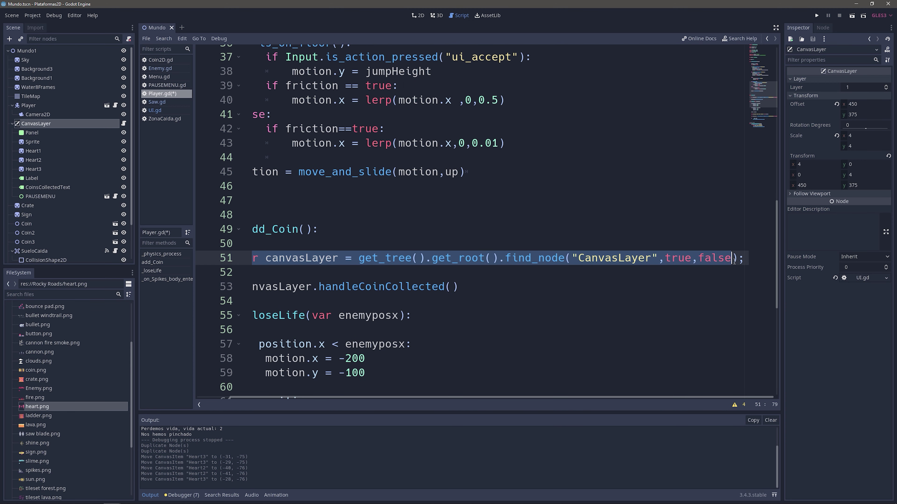
{"action": "left_click_drag", "start_coordinate": [568, 397], "coordinate": [521, 396]}
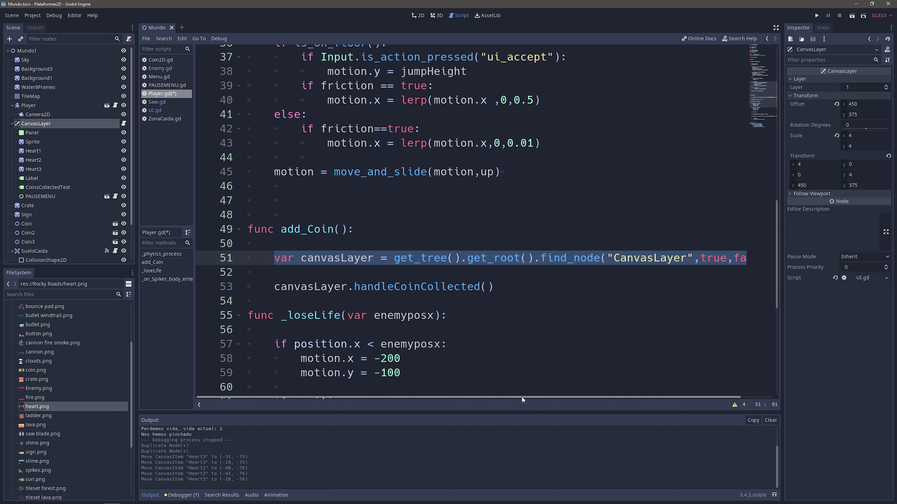
{"action": "double_click", "coordinate": [329, 263]}
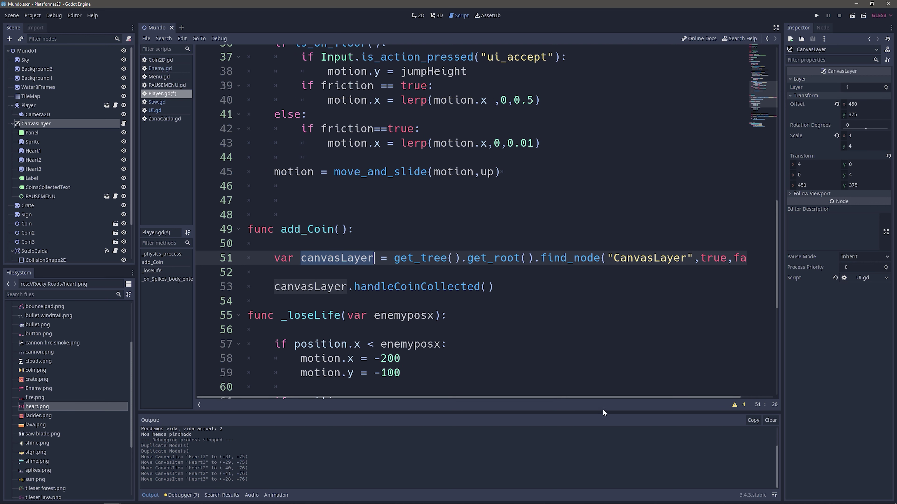
{"action": "left_click_drag", "start_coordinate": [274, 287], "coordinate": [494, 286]}
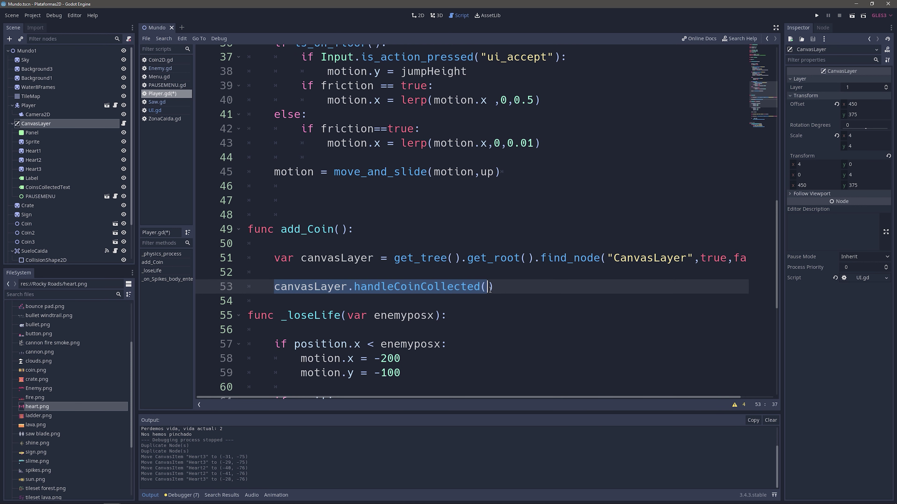
{"action": "scroll", "coordinate": [539, 389], "scroll_direction": "down", "scroll_amount": 5}
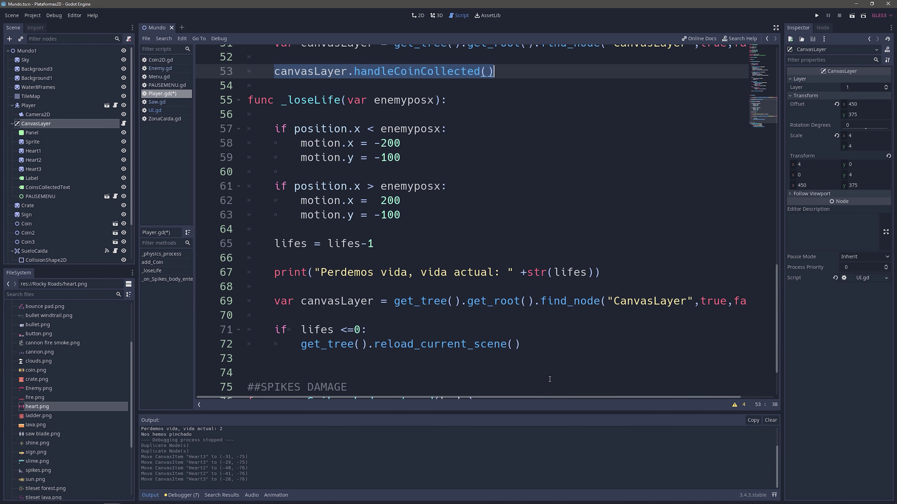
{"action": "left_click_drag", "start_coordinate": [519, 397], "coordinate": [709, 309]}
Add a semicolon to the end of the line 69 CanvasLayer lookup
{"action": "left_click", "coordinate": [741, 301]}
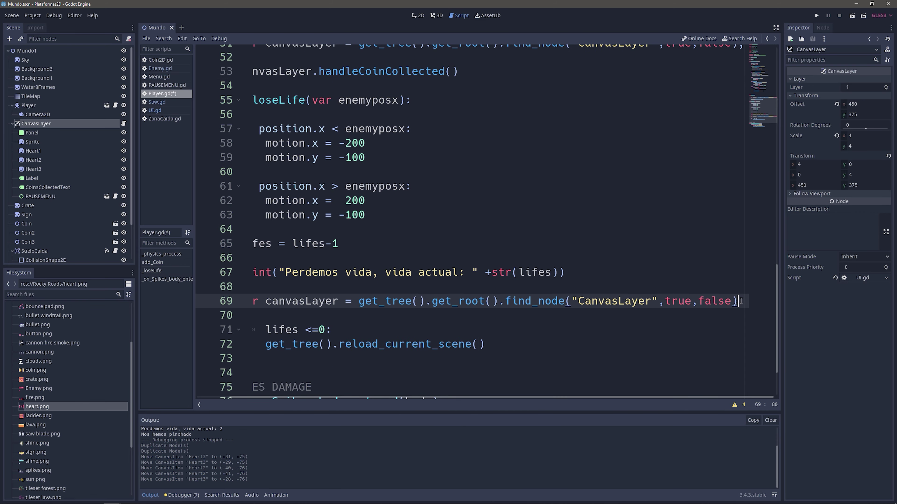
{"action": "type", "text": ";"}
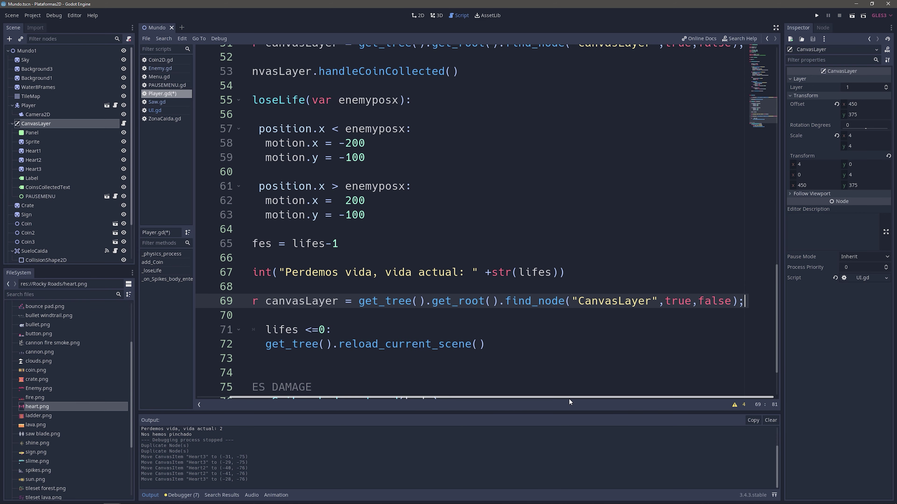
{"action": "left_click_drag", "start_coordinate": [571, 397], "coordinate": [536, 397]}
{"action": "scroll", "coordinate": [285, 179], "scroll_direction": "up", "scroll_amount": 2}
{"action": "scroll", "coordinate": [284, 179], "scroll_direction": "up", "scroll_amount": 1}
{"action": "scroll", "coordinate": [380, 257], "scroll_direction": "down", "scroll_amount": 3}
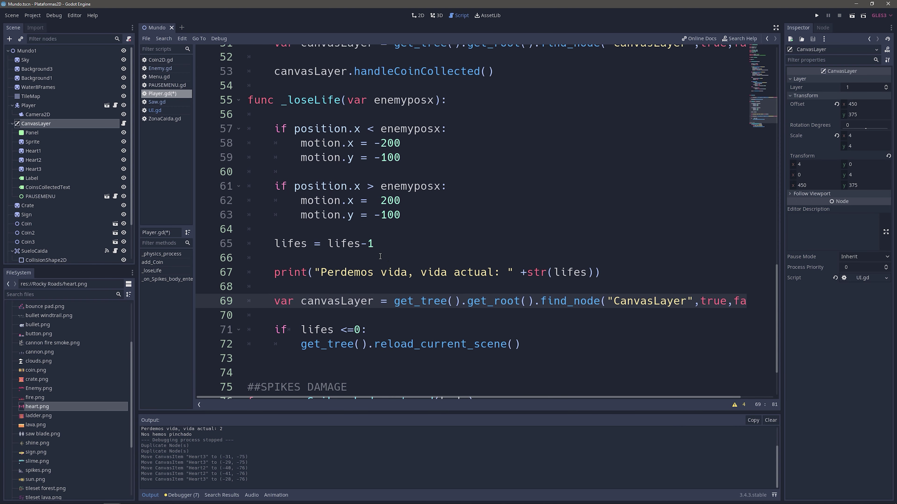
Add canvasLayer.handleHearts(lifes) on a new line 70 and save Player.gd
{"action": "left_click", "coordinate": [289, 311]}
{"action": "key", "text": "Return"}
{"action": "left_click", "coordinate": [290, 310]}
{"action": "key", "text": "Tab"}
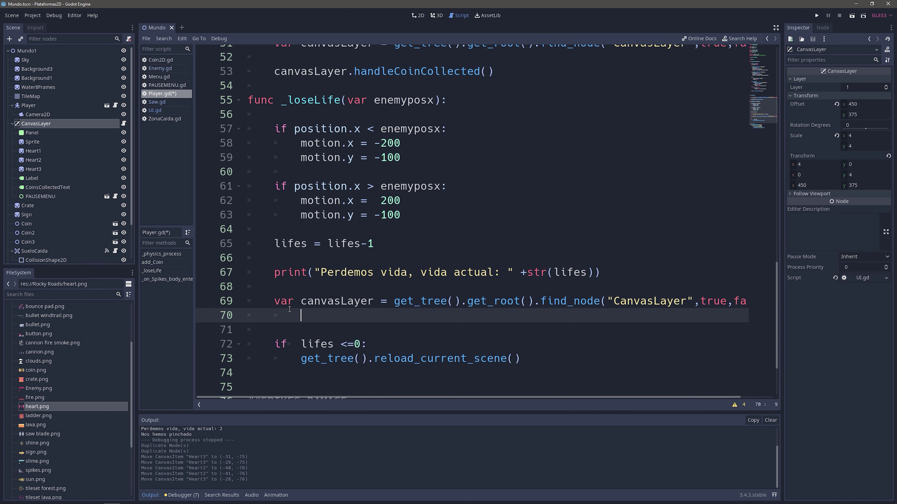
{"action": "type", "text": "canv"}
{"action": "type", "text": "asLayer"}
{"action": "type", "text": ".handle"}
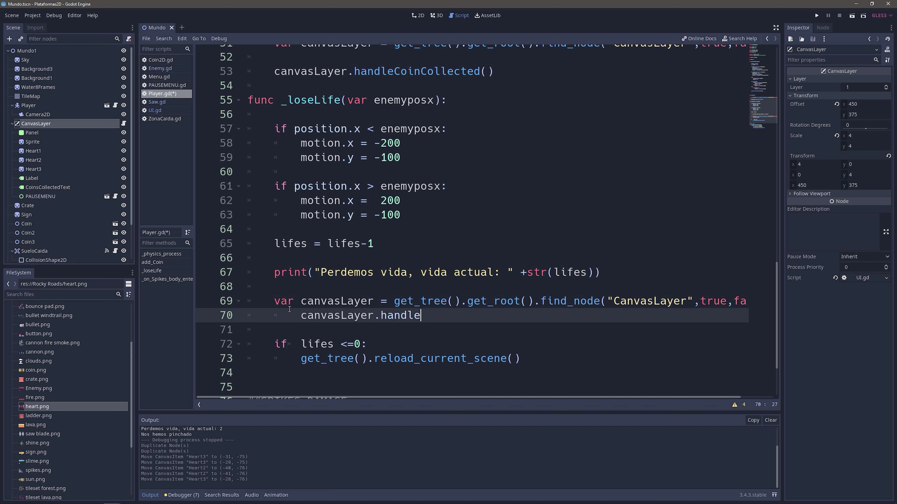
{"action": "type", "text": "Hearts"}
{"action": "type", "text": "()"}
{"action": "scroll", "coordinate": [715, 395], "scroll_direction": "right", "scroll_amount": 2}
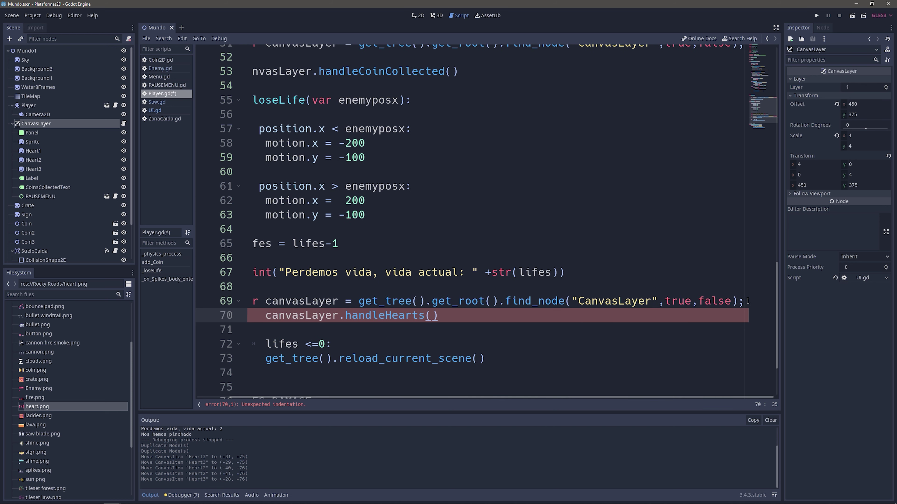
{"action": "scroll", "coordinate": [516, 396], "scroll_direction": "left", "scroll_amount": 2}
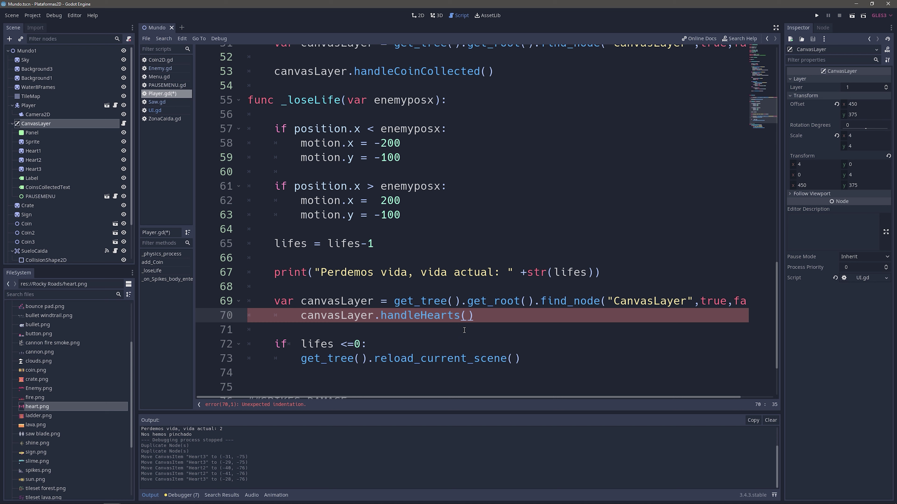
{"action": "left_click", "coordinate": [469, 317]}
{"action": "type", "text": "lifes"}
{"action": "key", "text": "ctrl+s"}
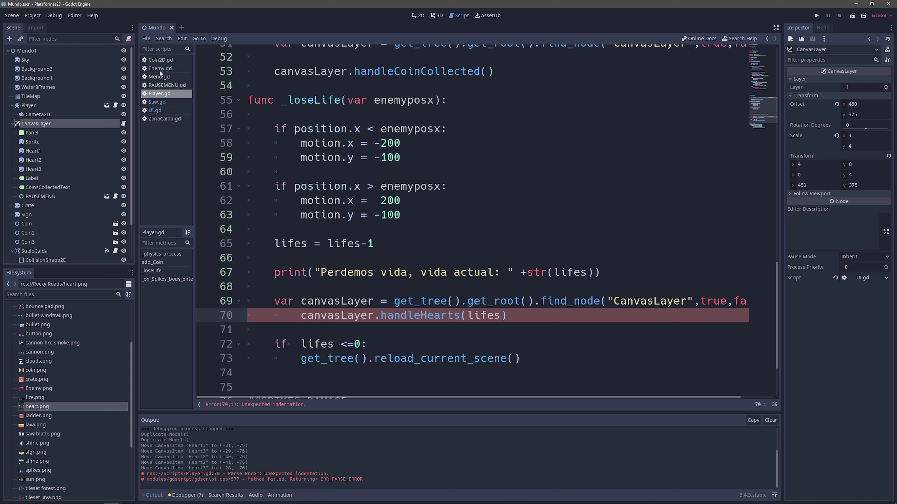
Check the lifes parameter of handleHearts in UI.gd, then return to Player.gd
{"action": "left_click", "coordinate": [151, 110]}
{"action": "left_click", "coordinate": [401, 197]}
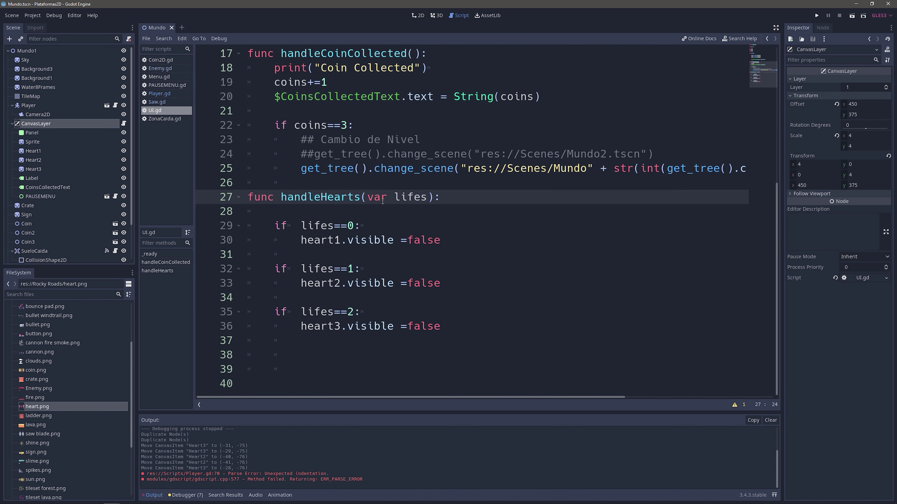
{"action": "left_click", "coordinate": [172, 93]}
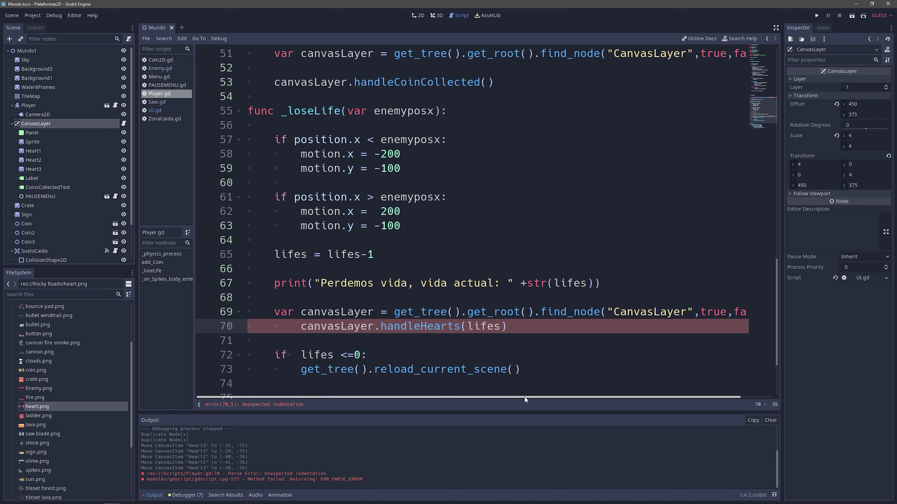
Remove the extra tab before canvasLayer.handleHearts(lifes) to fix indentation, then save Player.gd
{"action": "key", "text": "Up"}
{"action": "key", "text": "End"}
{"action": "key", "text": "Return"}
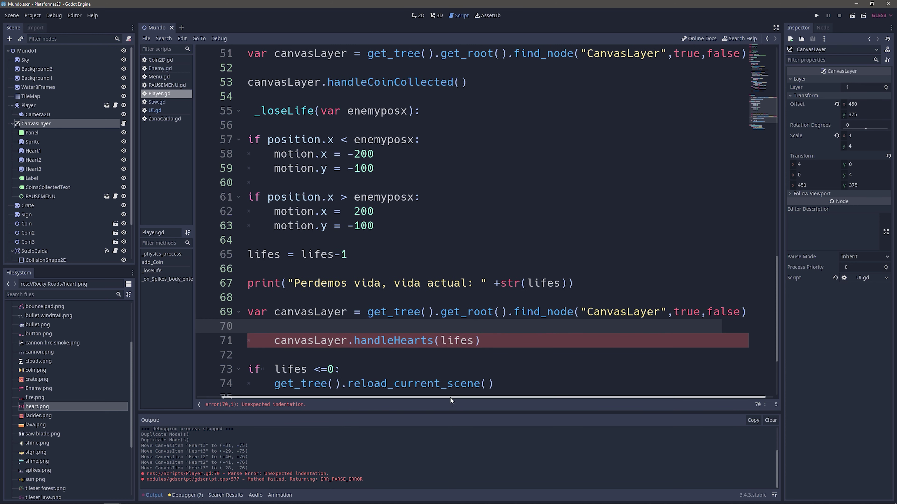
{"action": "scroll", "coordinate": [377, 392], "scroll_direction": "left", "scroll_amount": 2}
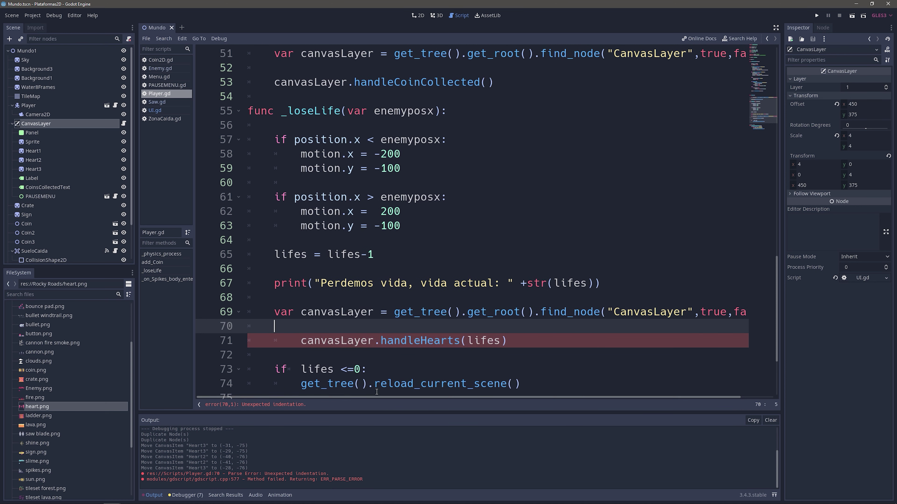
{"action": "left_click", "coordinate": [303, 342]}
{"action": "key", "text": "BackSpace"}
{"action": "left_click", "coordinate": [362, 330]}
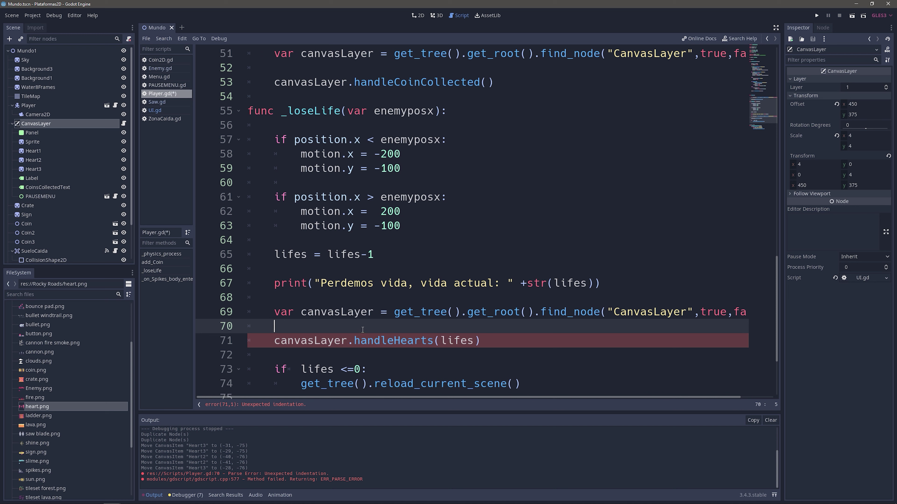
{"action": "key", "text": "ctrl+s"}
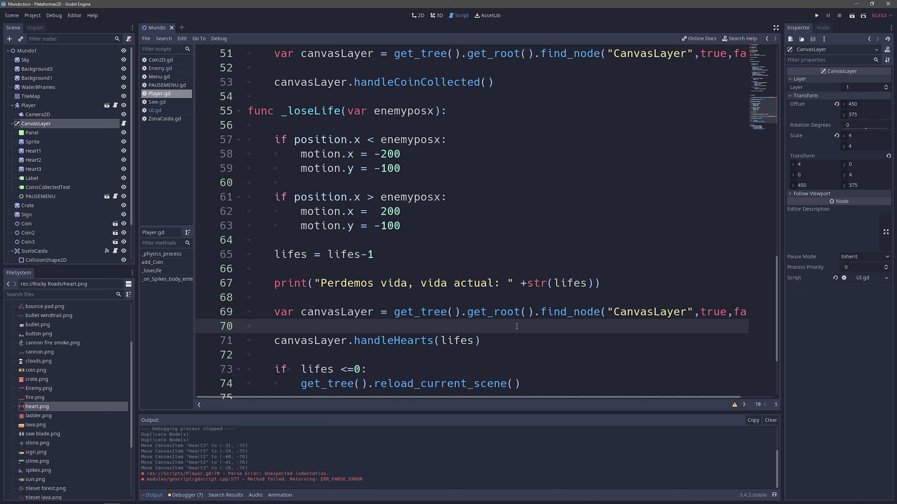
{"action": "scroll", "coordinate": [301, 352], "scroll_direction": "down", "scroll_amount": 2}
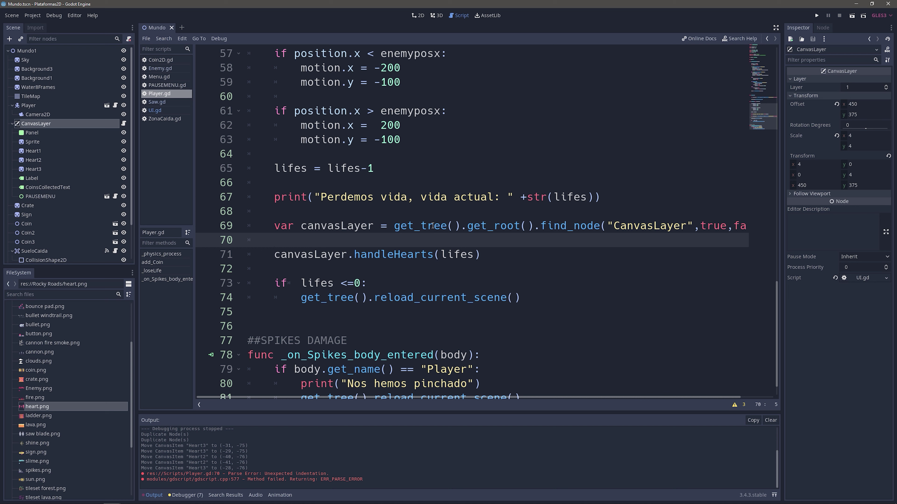
{"action": "left_click", "coordinate": [817, 15]}
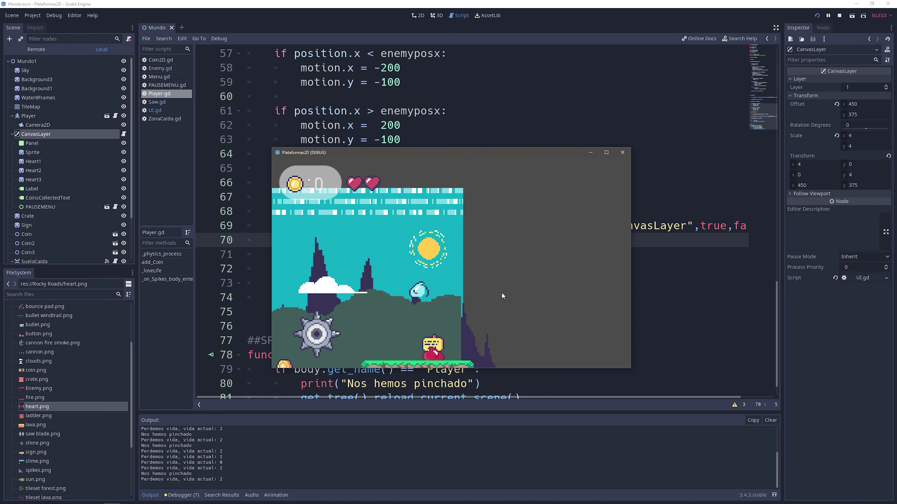
{"action": "left_click", "coordinate": [622, 152]}
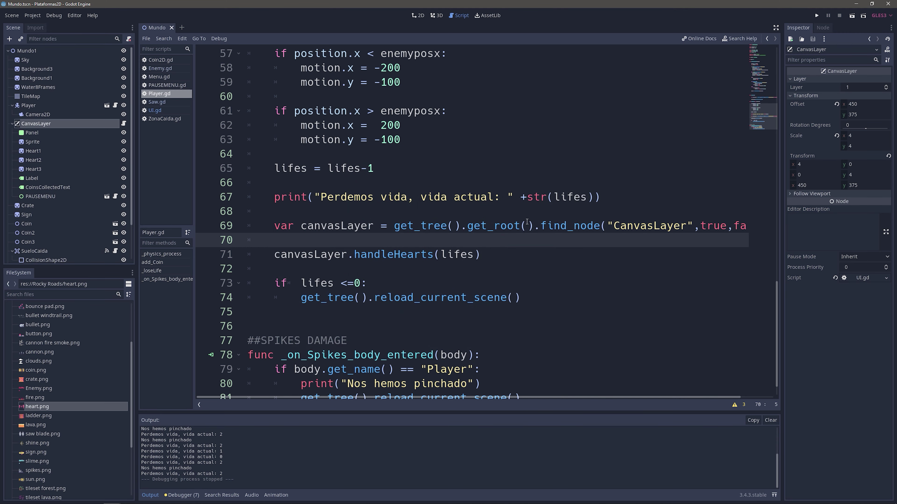
Review handleHearts in UI.gd, where line 30 sets visible to false
{"action": "left_click", "coordinate": [153, 110]}
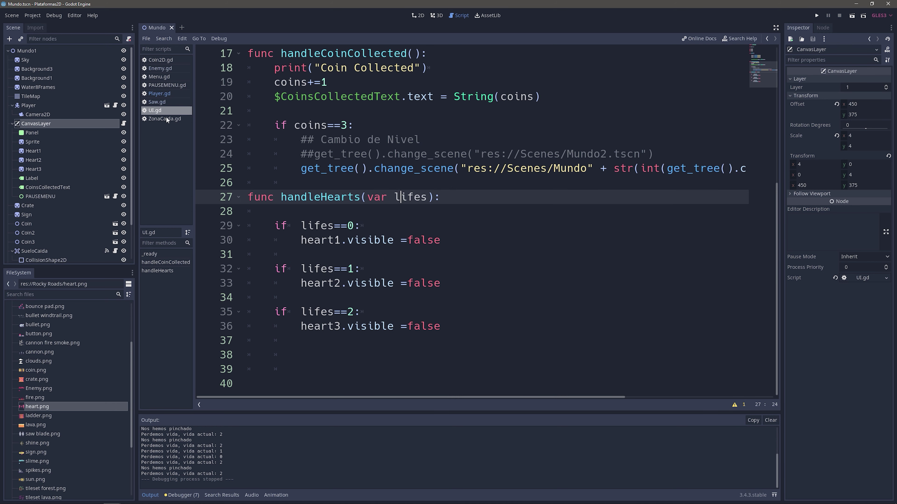
{"action": "double_click", "coordinate": [367, 242]}
{"action": "double_click", "coordinate": [414, 242]}
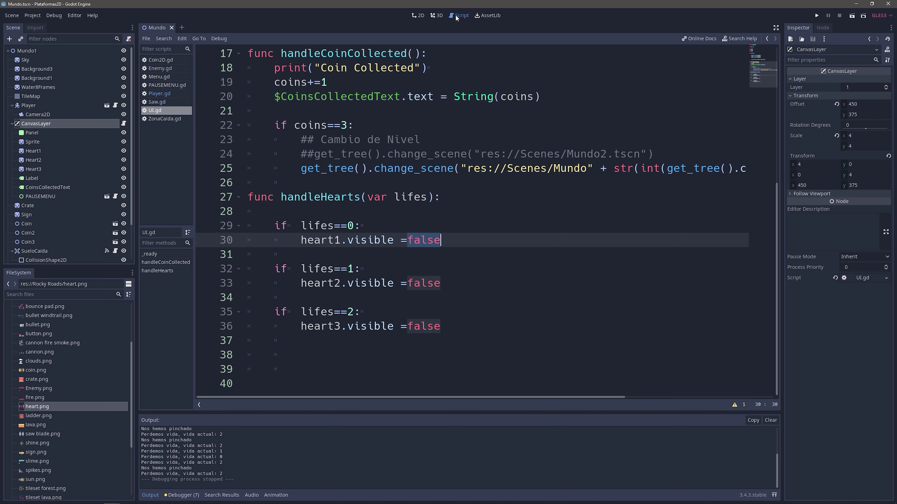
Show the Mundo scene in 2D with its coin counter and three hearts
{"action": "left_click", "coordinate": [418, 16]}
{"action": "scroll", "coordinate": [395, 191], "scroll_direction": "down", "scroll_amount": 1}
{"action": "scroll", "coordinate": [395, 191], "scroll_direction": "up", "scroll_amount": 3}
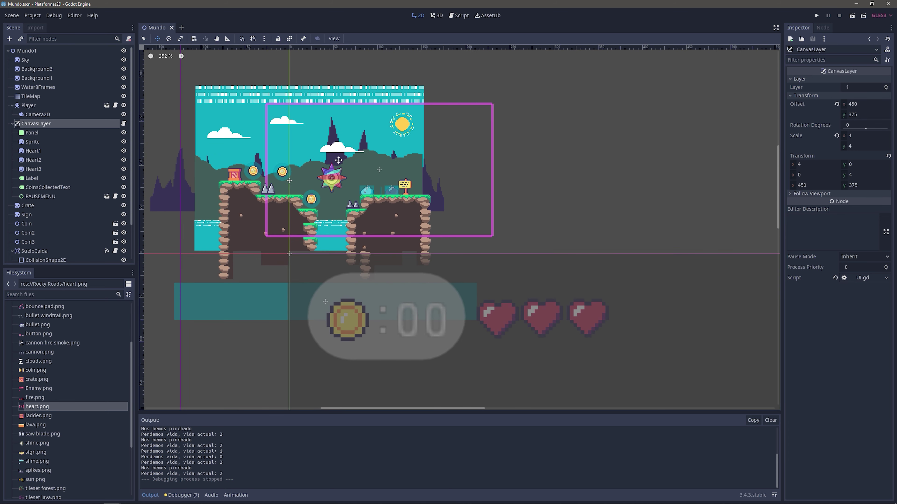